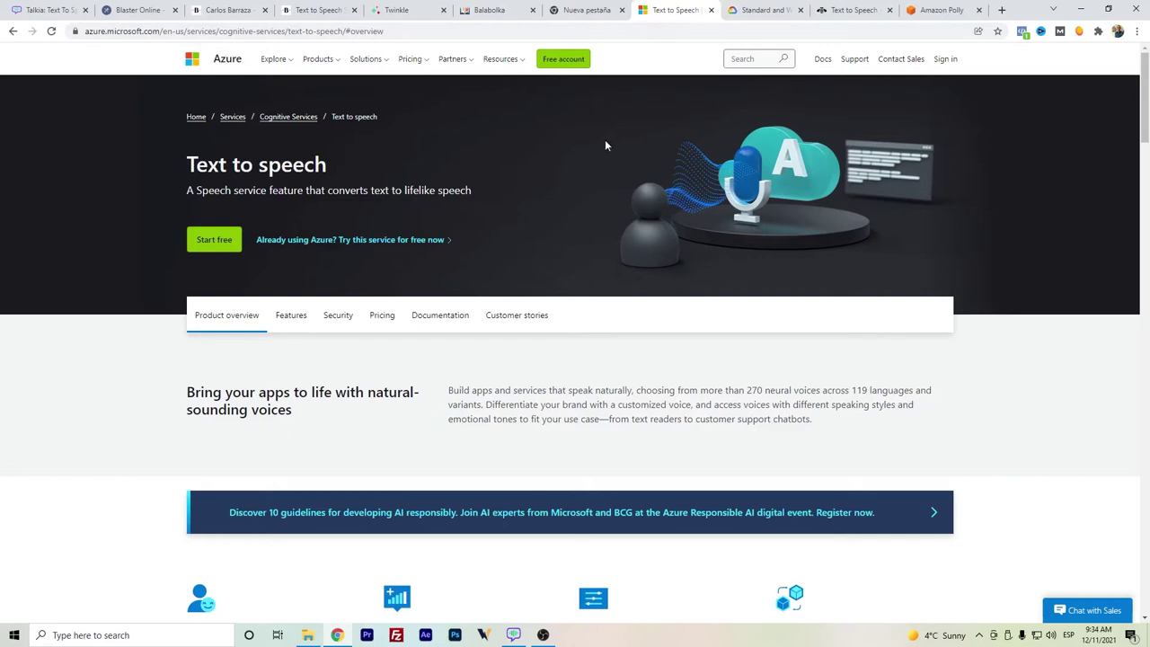
Browse the Google Cloud WaveNet, Azure, IBM Watson and Amazon Polly text-to-speech pages in Chrome.
left_click(764, 10)
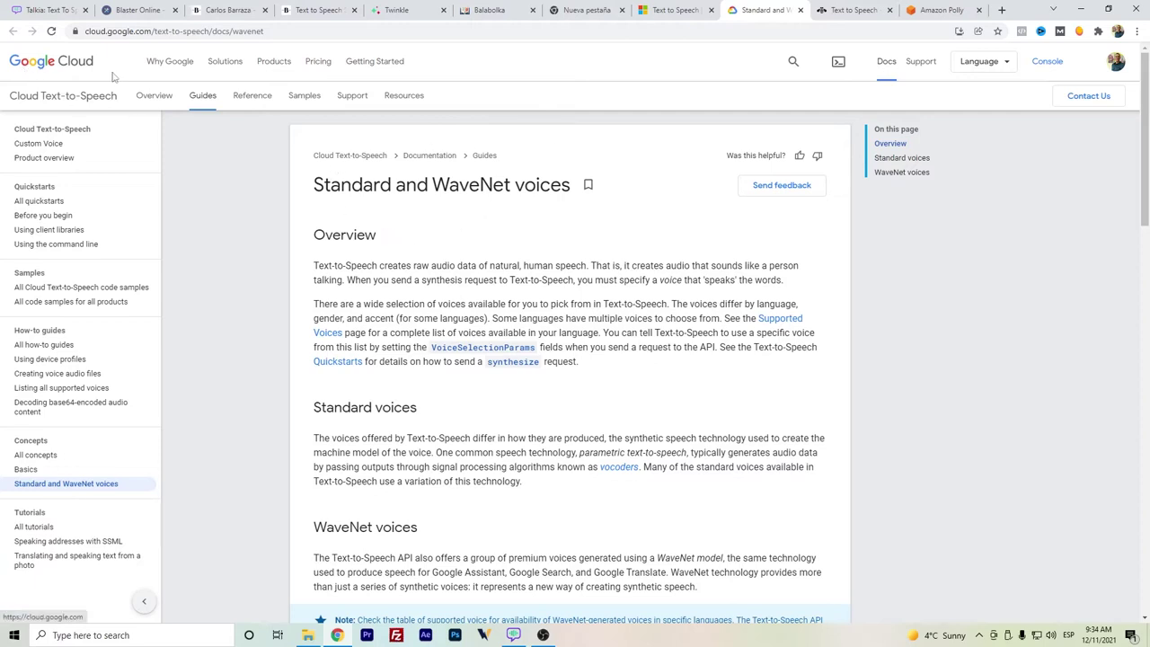
left_click(647, 8)
key("ctrl+Tab")
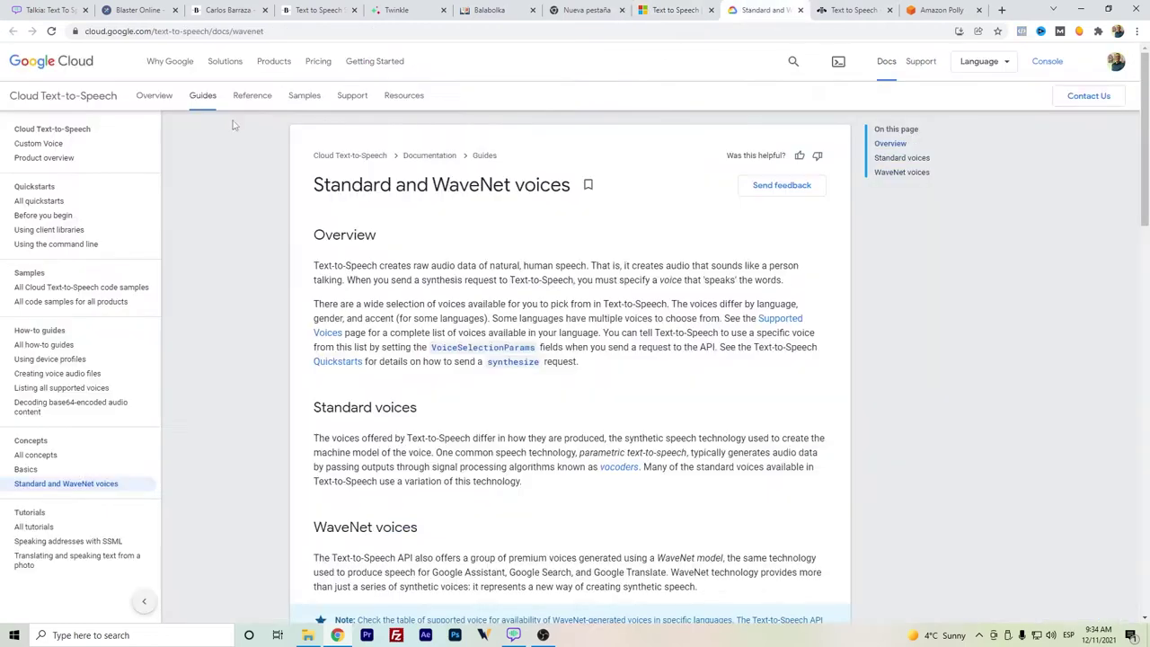
left_click(850, 11)
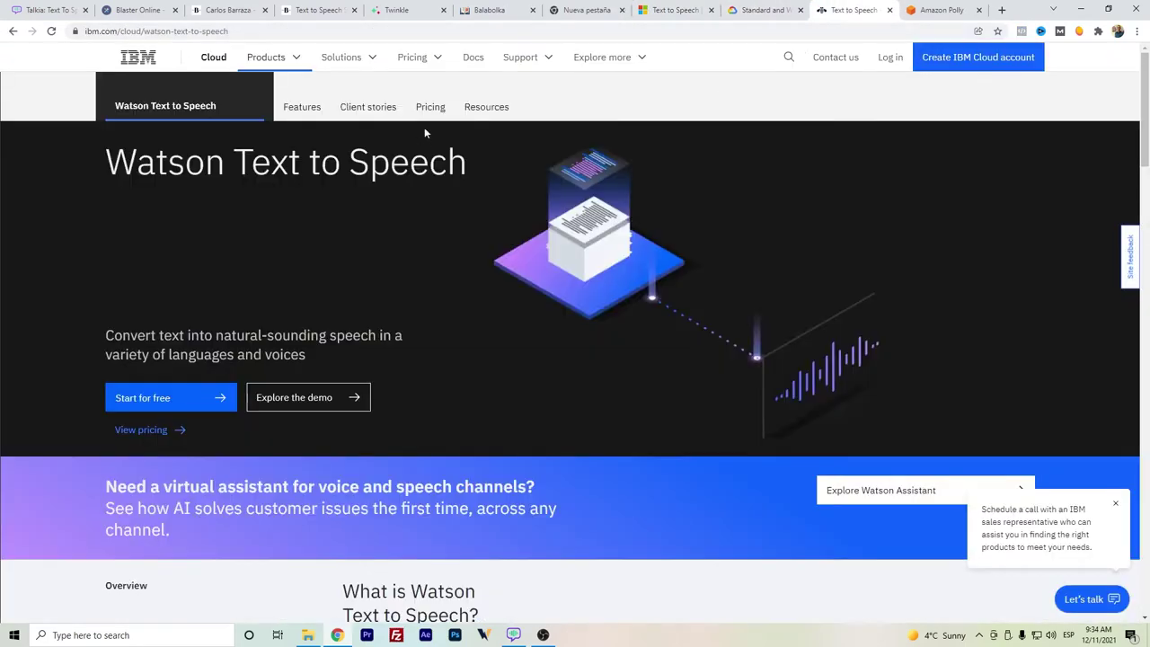
key("ctrl+Tab")
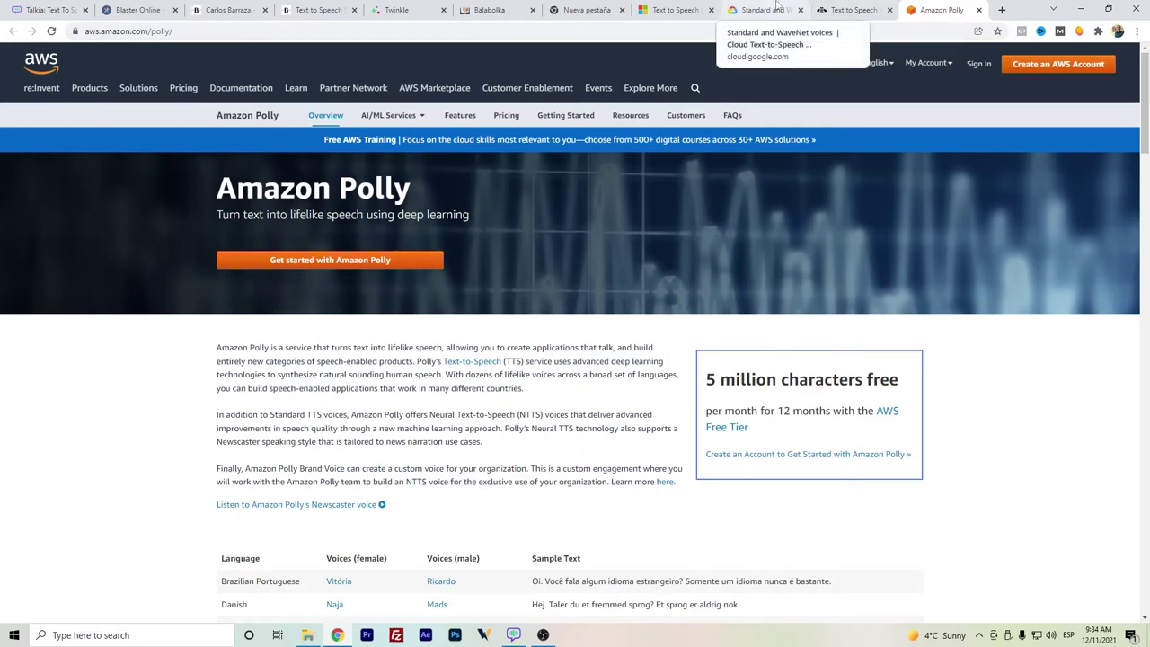
left_click(682, 9)
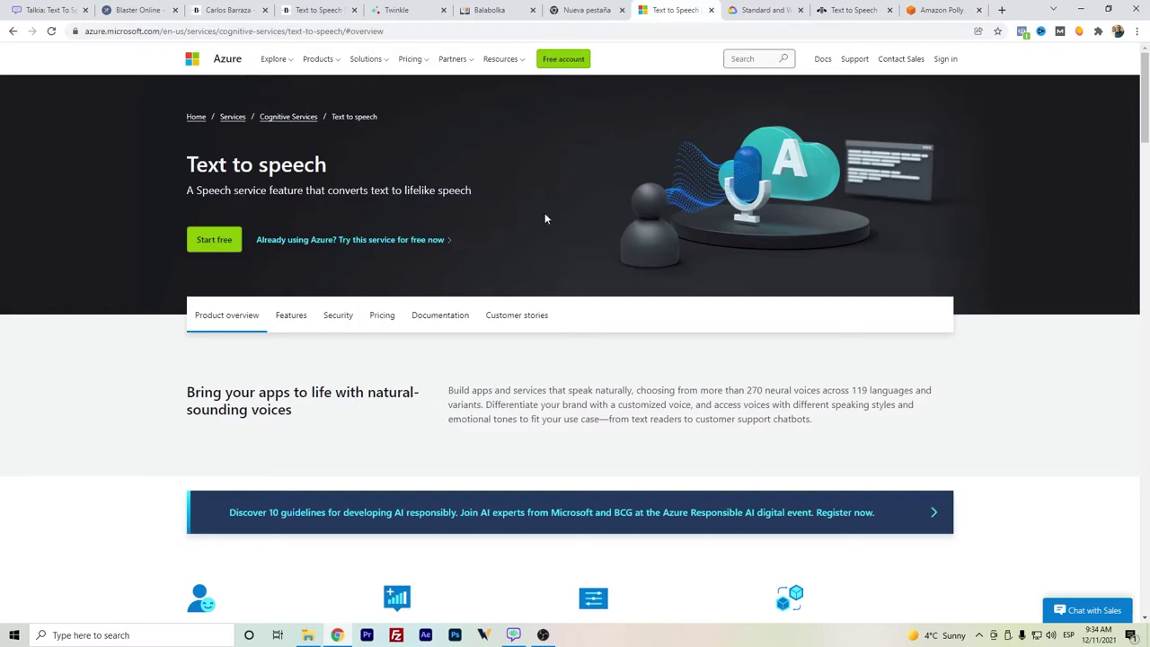
View the Talkia website, then bring the Talkia desktop app with the Test project forward.
left_click(49, 10)
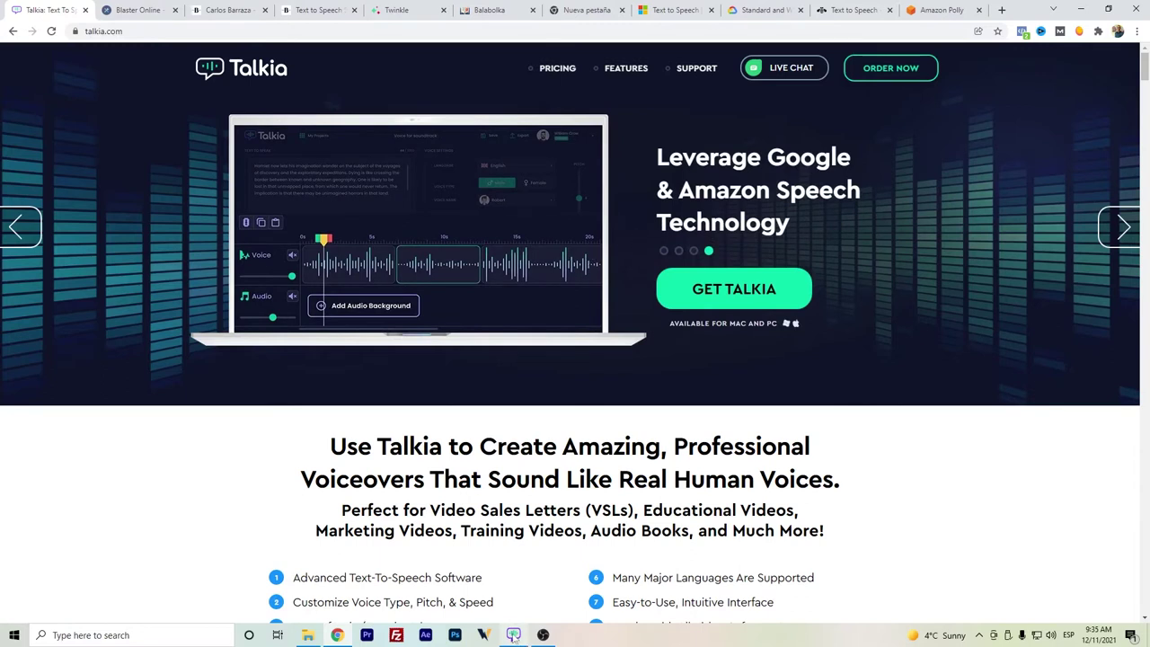
mouse_move(514, 636)
left_click(514, 593)
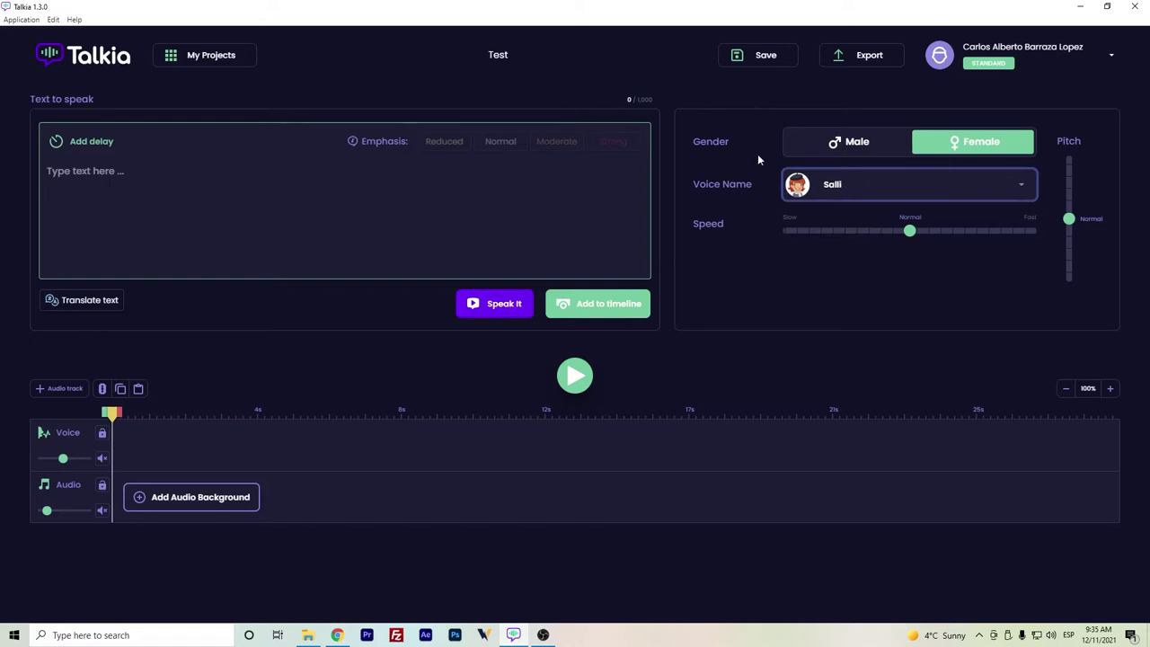
Switch the gender to male and preview the Google WaveNet voice Michael.
left_click(813, 153)
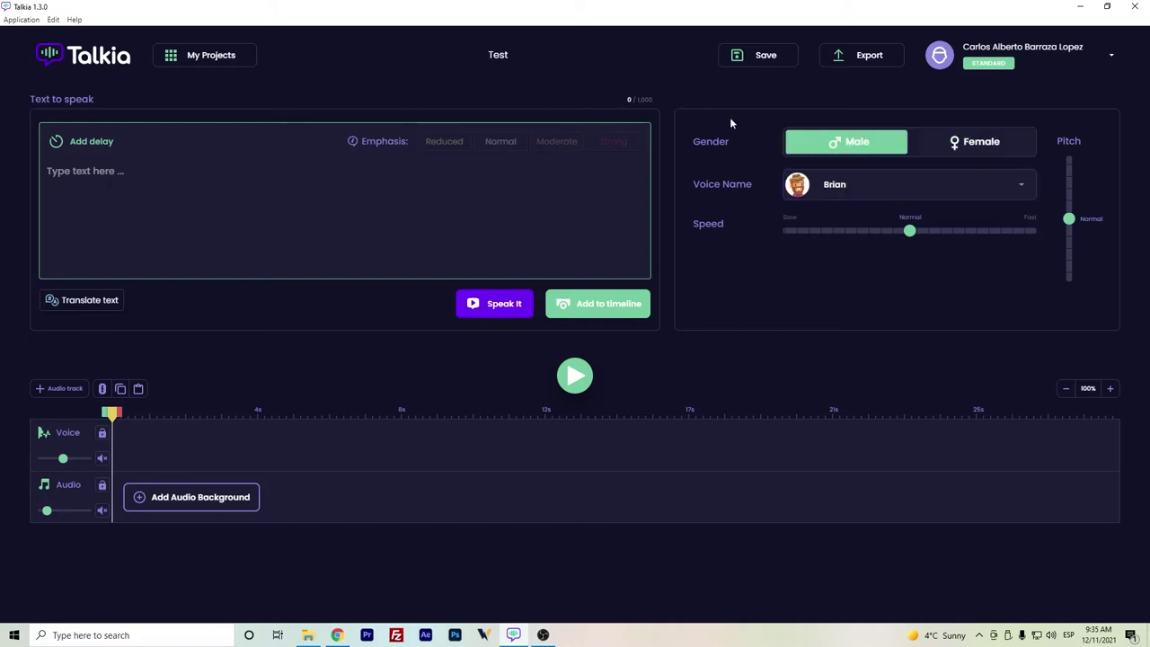
left_click(852, 180)
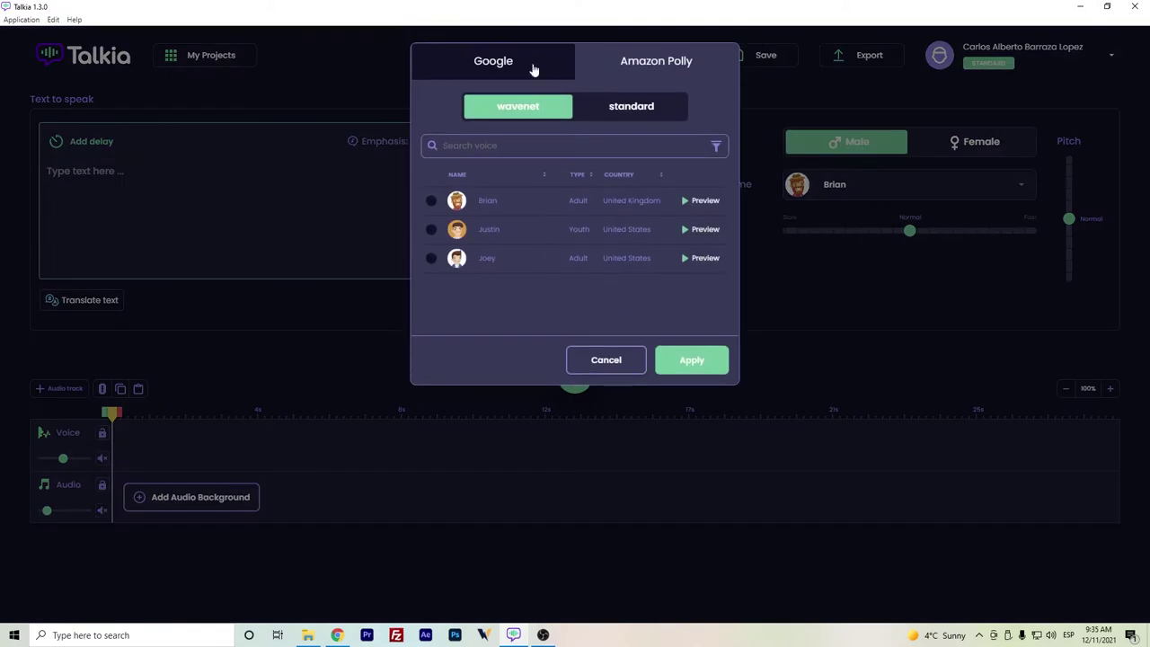
left_click(483, 65)
left_click(622, 66)
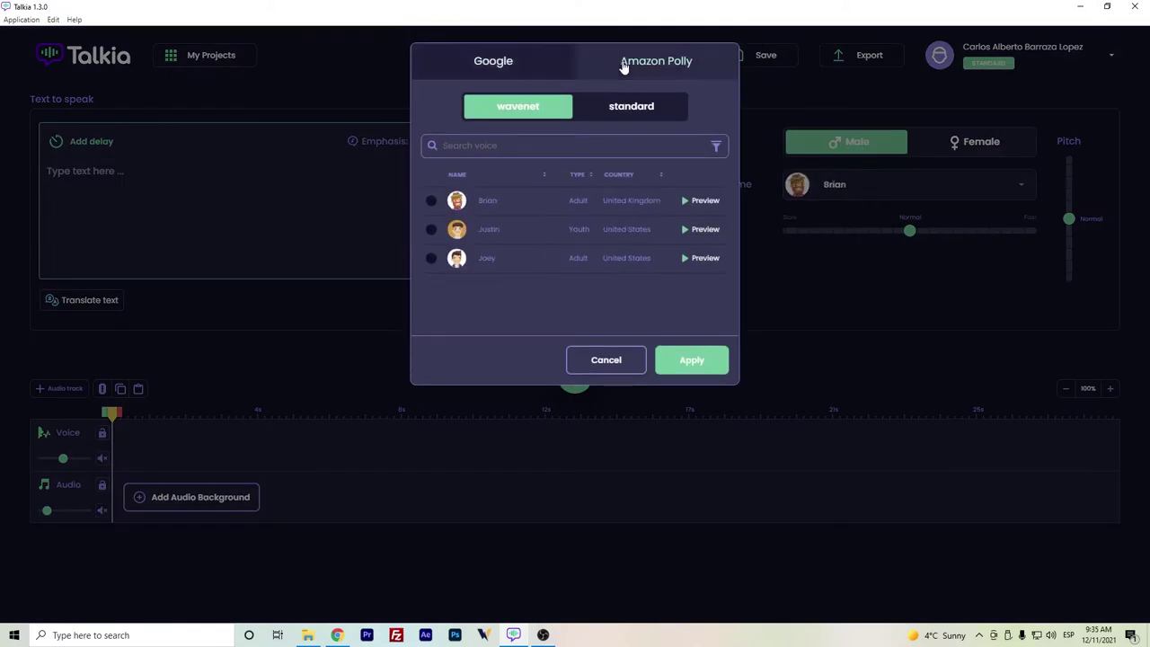
left_click(538, 63)
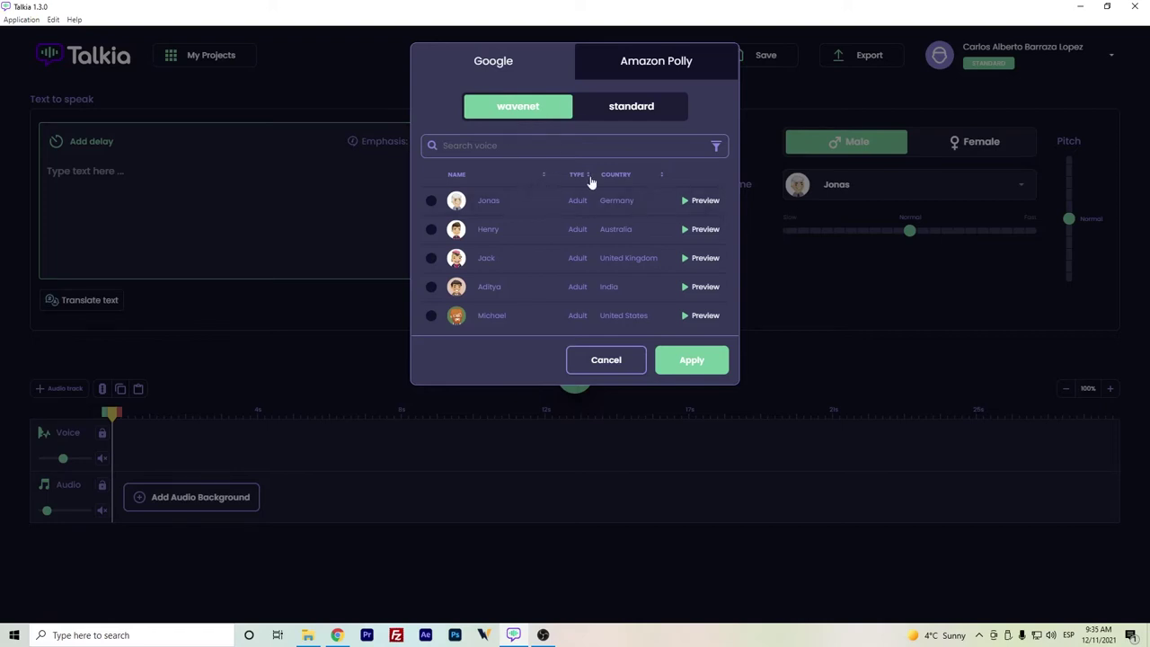
scroll(650, 215, "down", 1)
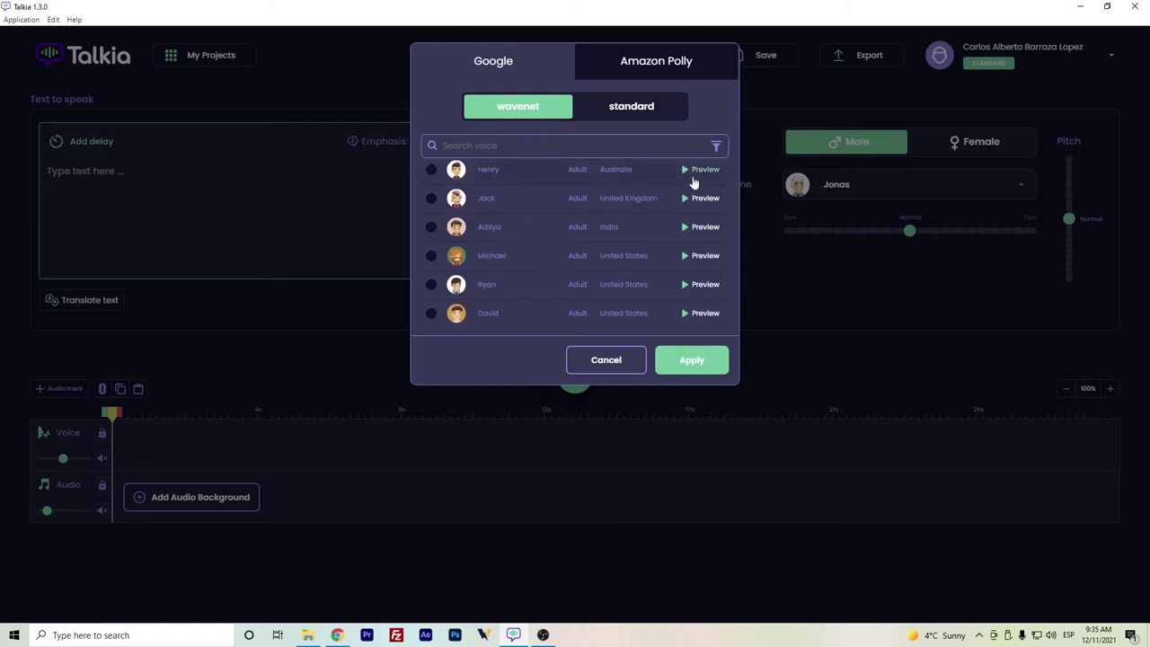
left_click(698, 260)
Preview Amazon Polly's Brian, browse the standard voices, and close the list without applying.
left_click(644, 65)
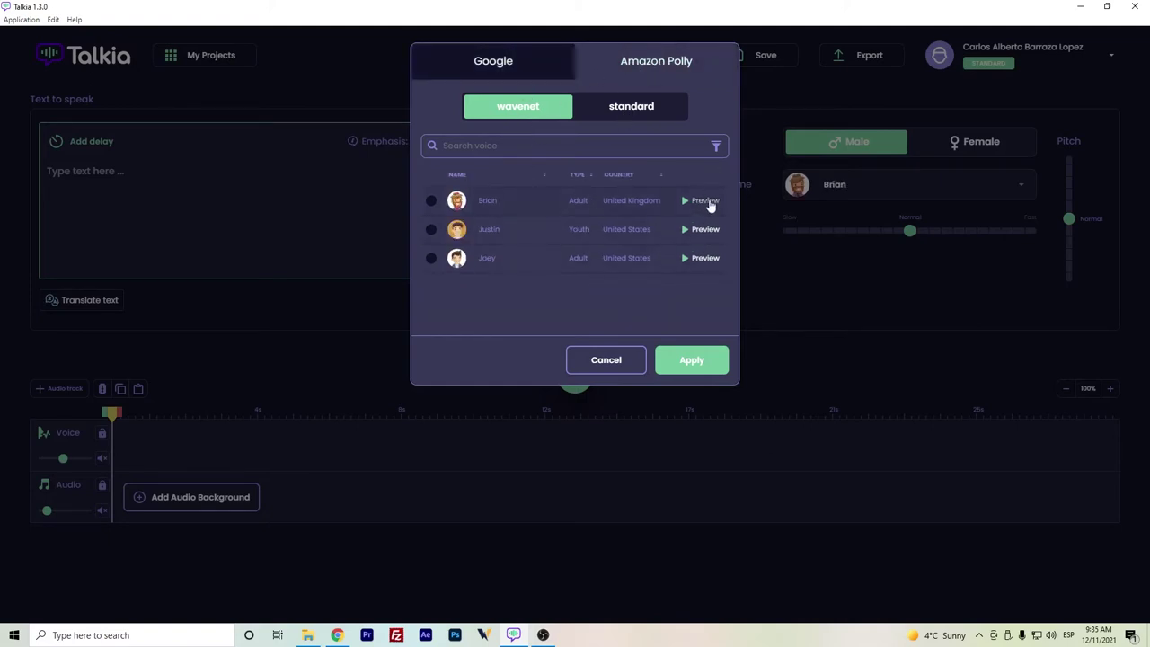
left_click(705, 201)
left_click(662, 117)
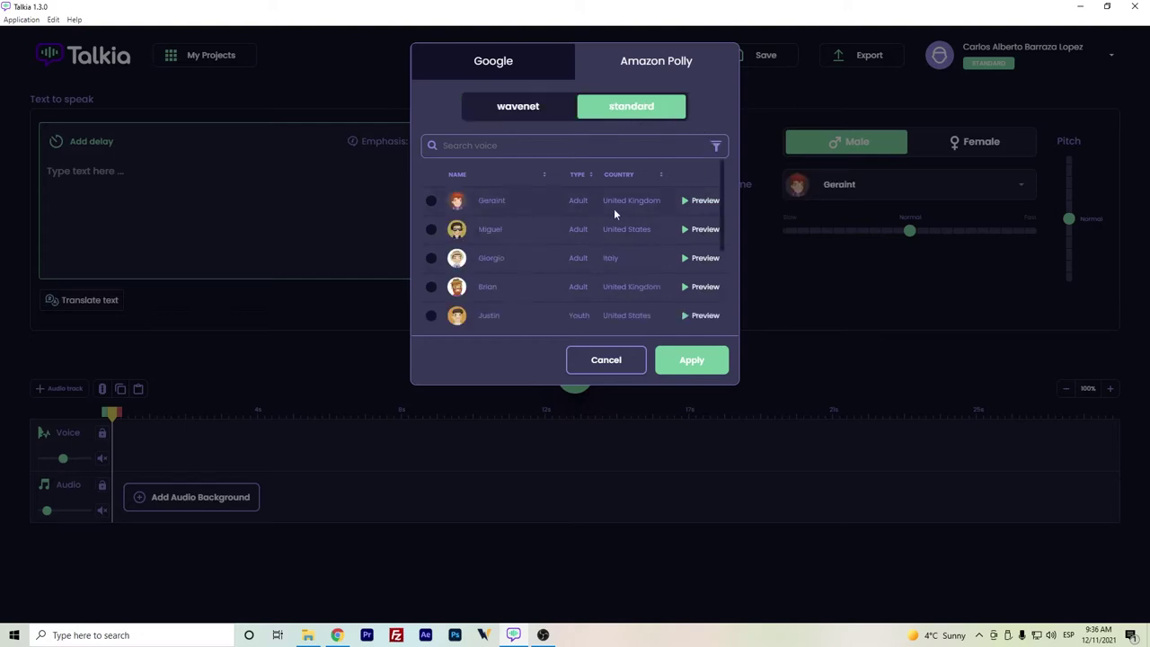
scroll(593, 210, "down", 1)
left_click(519, 106)
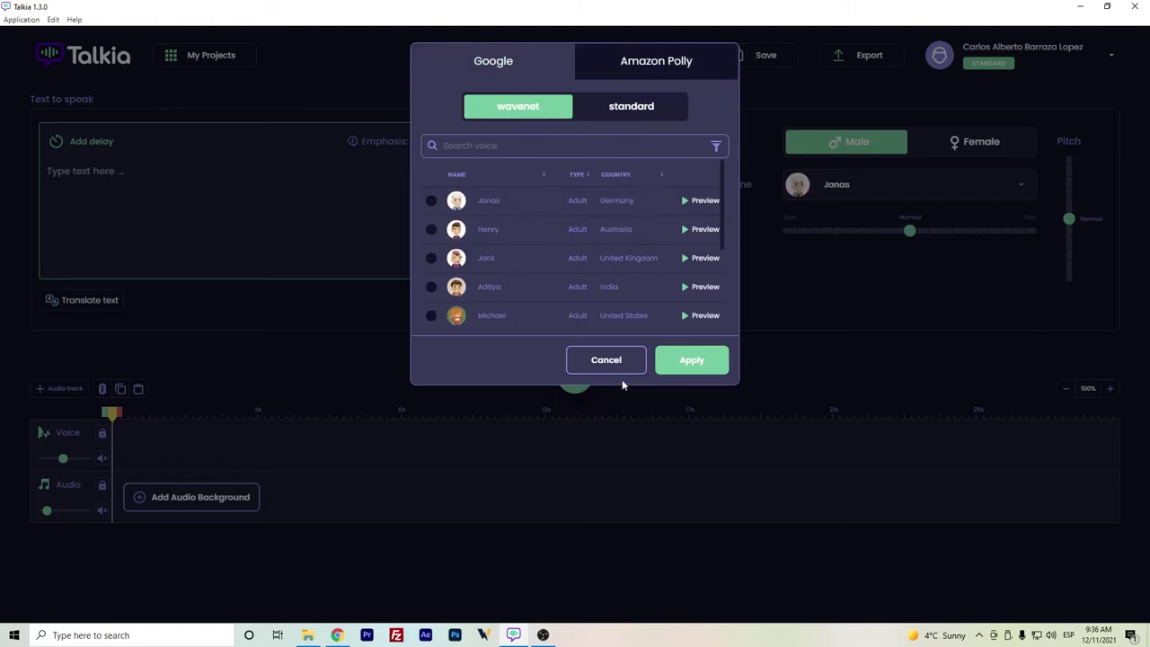
left_click(627, 366)
left_click(964, 144)
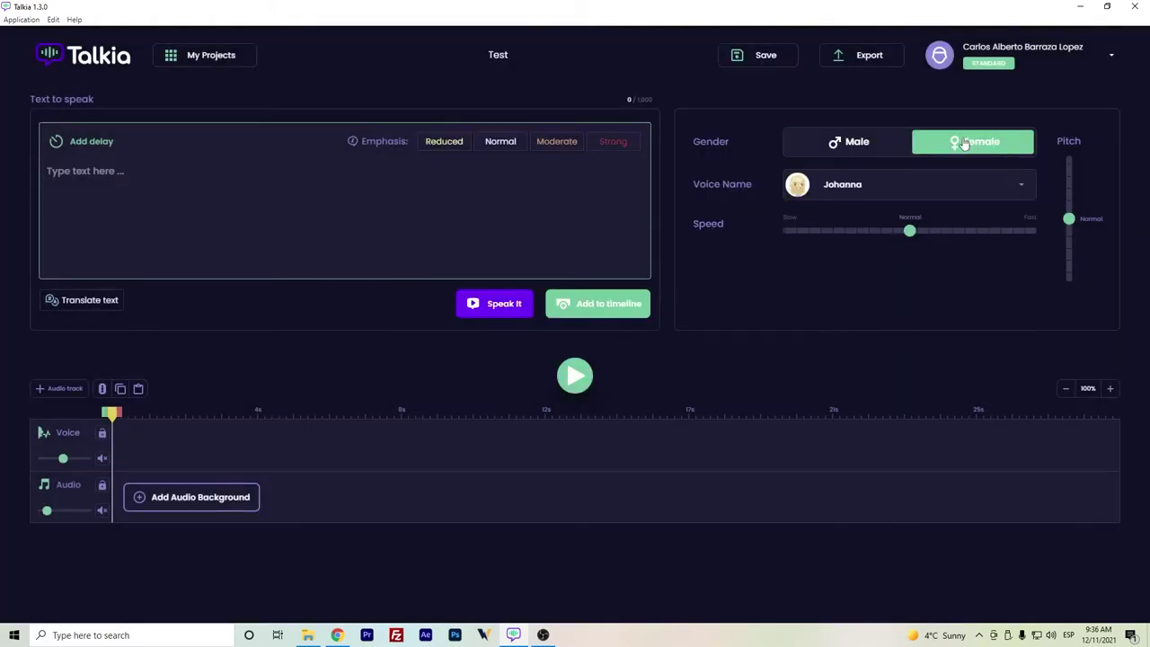
left_click(932, 180)
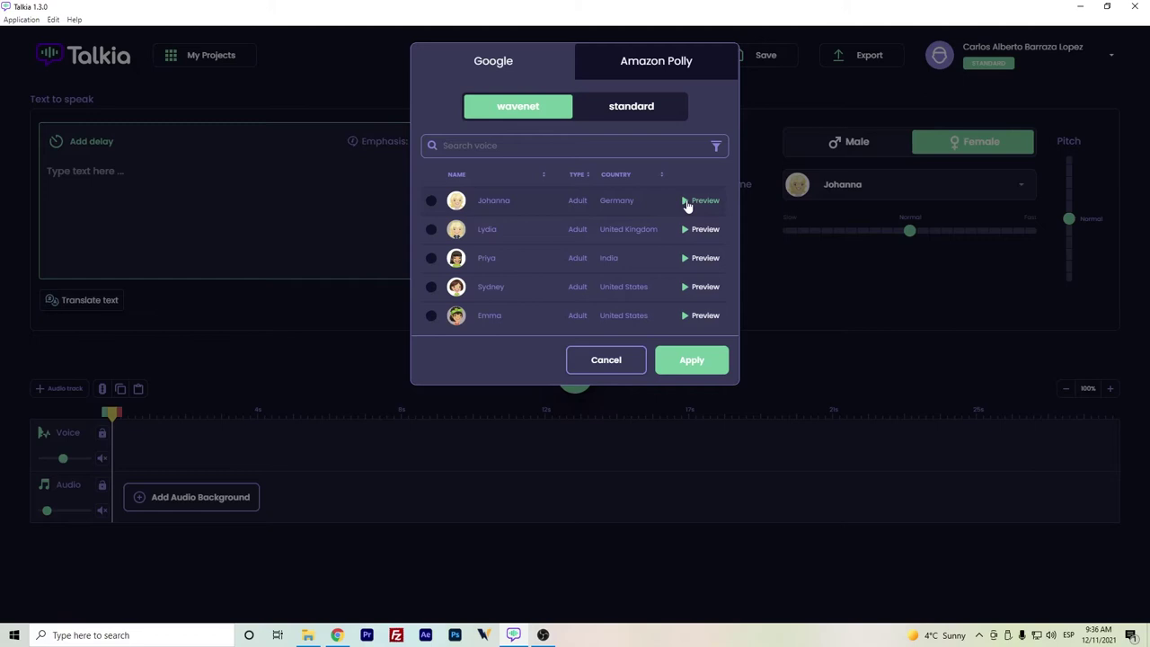
left_click(688, 205)
scroll(632, 220, "down", 2)
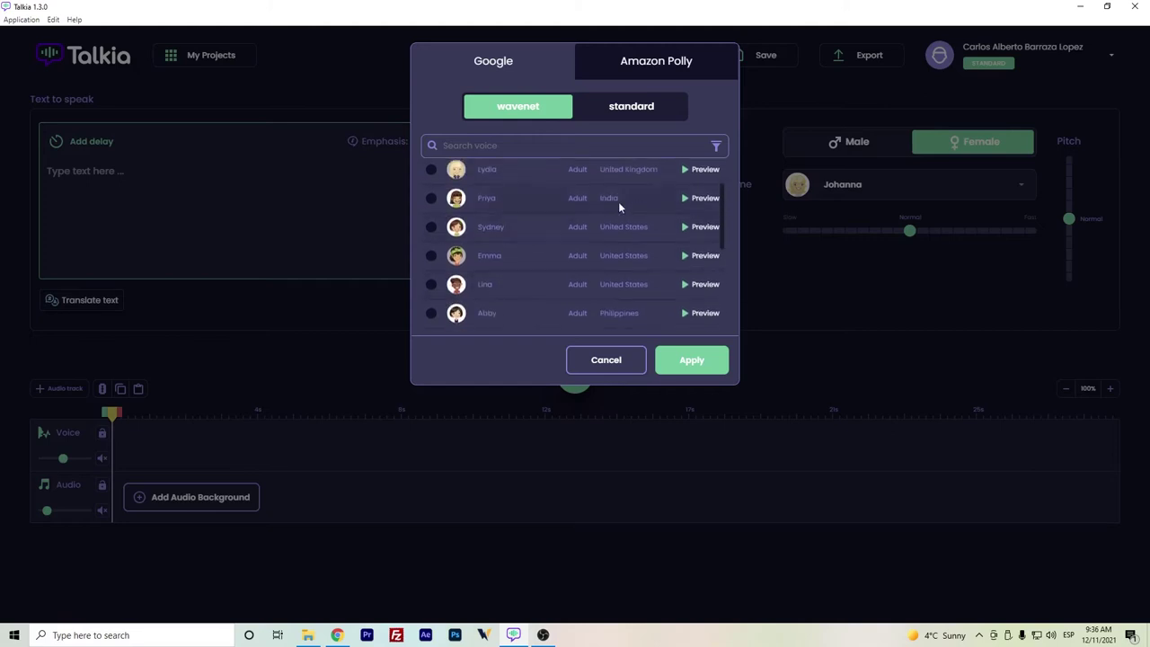
scroll(584, 192, "down", 2)
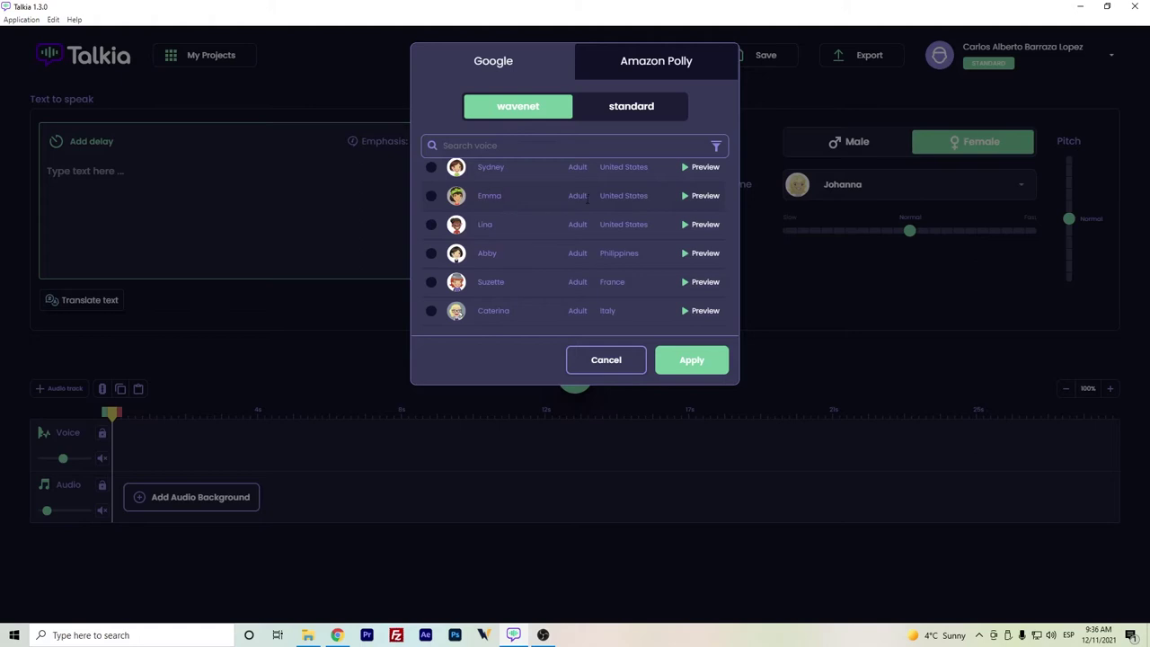
left_click(699, 199)
Keep Johanna, set speed to 1.08, and enter the text 'Hello, I am Carlos.'.
left_click(605, 360)
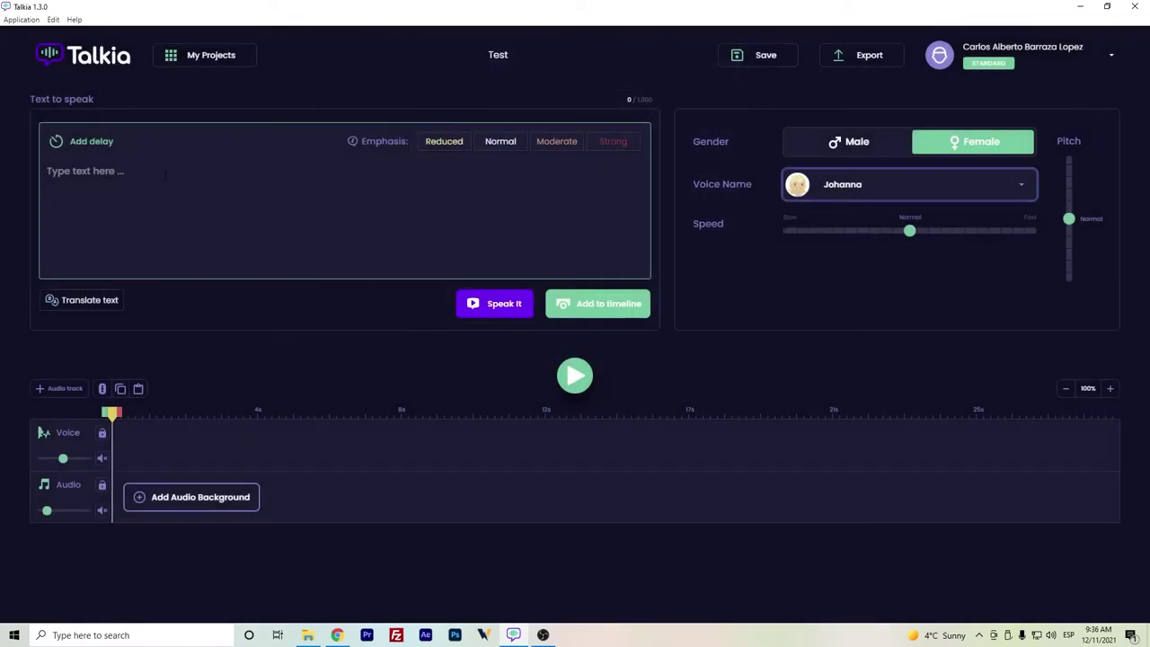
left_click(213, 169)
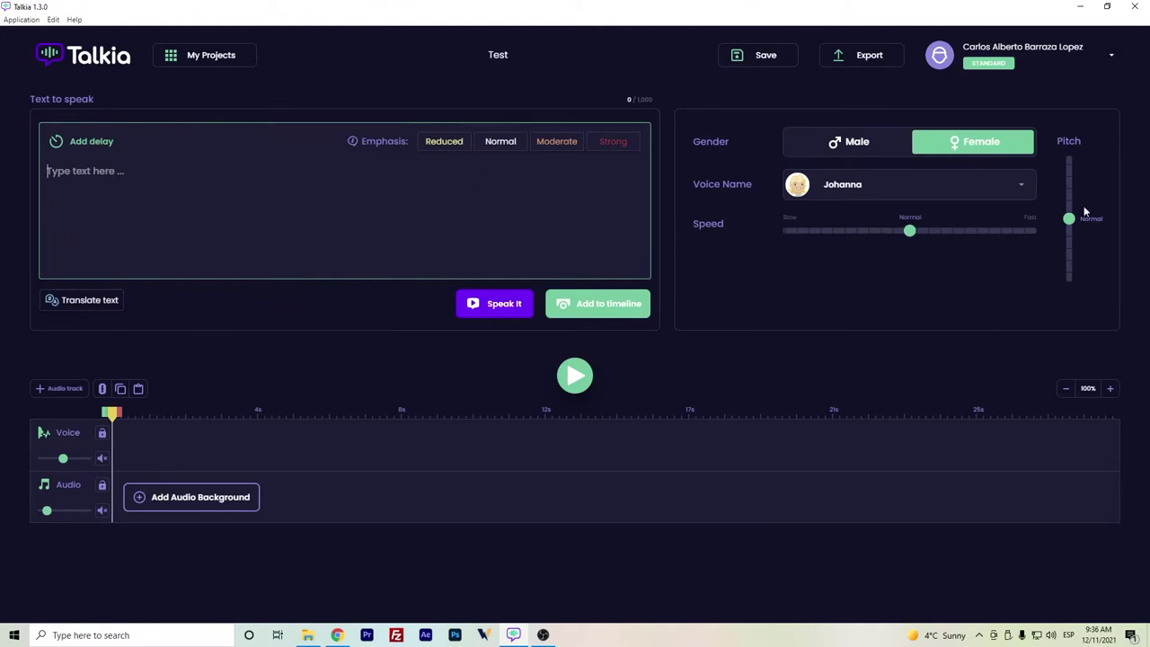
mouse_move(911, 234)
mouse_move(1071, 223)
left_mouse_down()
mouse_move(1072, 198)
mouse_move(1072, 221)
left_mouse_up()
left_click_drag(910, 231, 914, 234)
type("Hello, I am ")
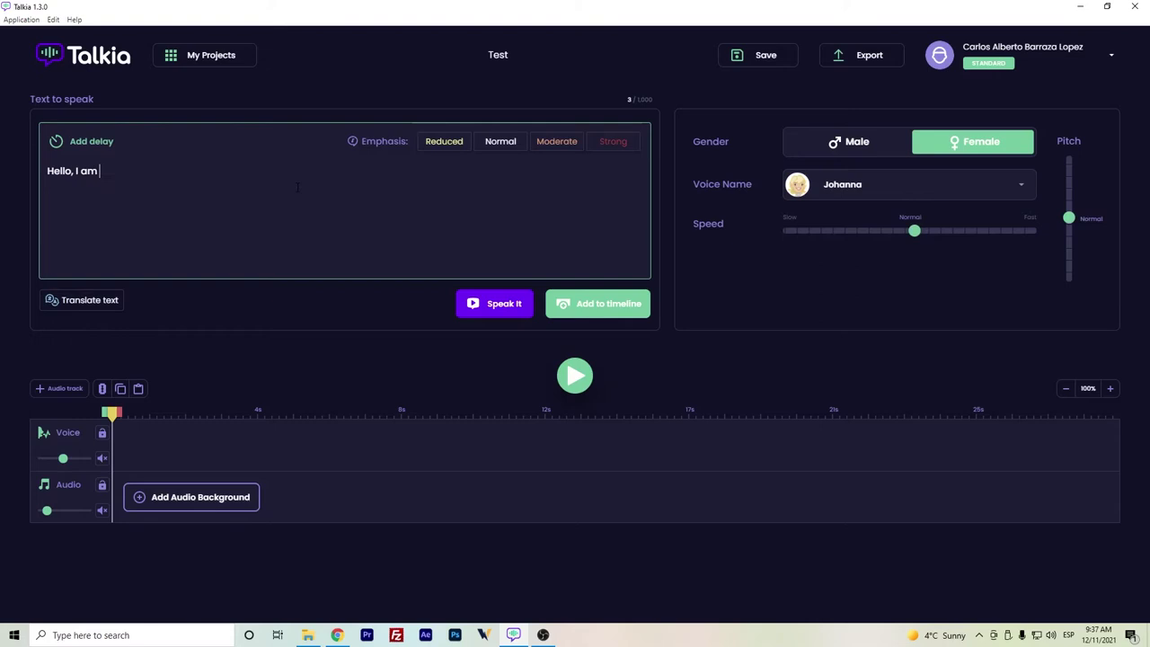
type("Carlos.")
Apply the male voice Michael and listen to the sentence spoken.
left_click(839, 154)
left_click(870, 190)
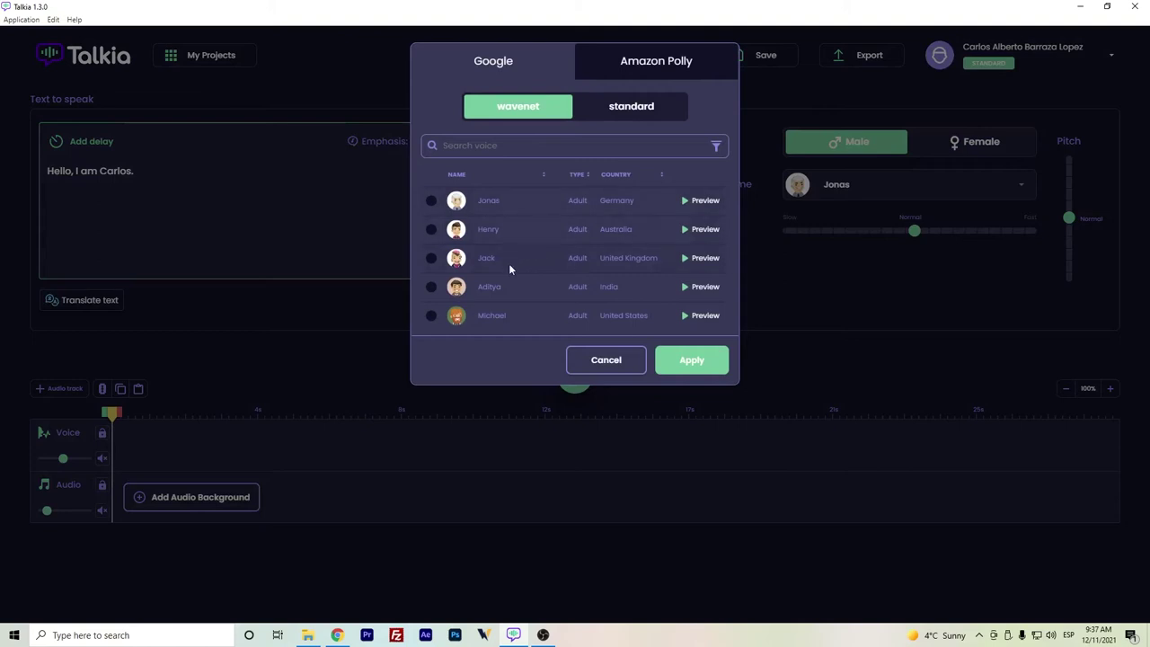
scroll(508, 262, "down", 2)
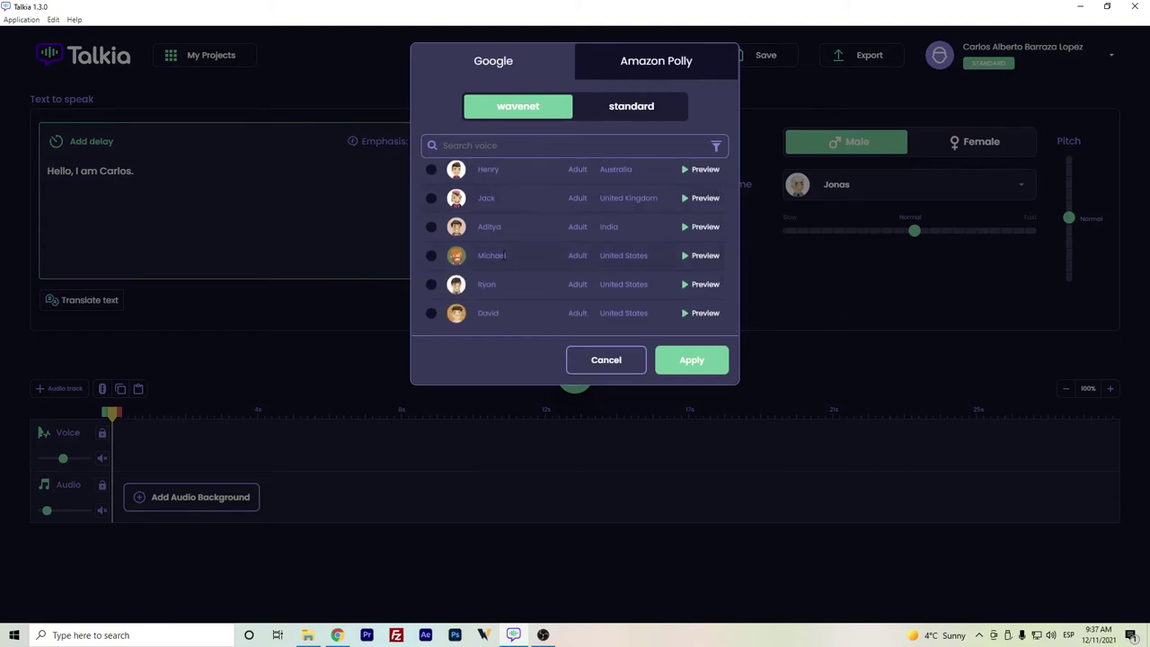
left_click(458, 259)
left_click(704, 357)
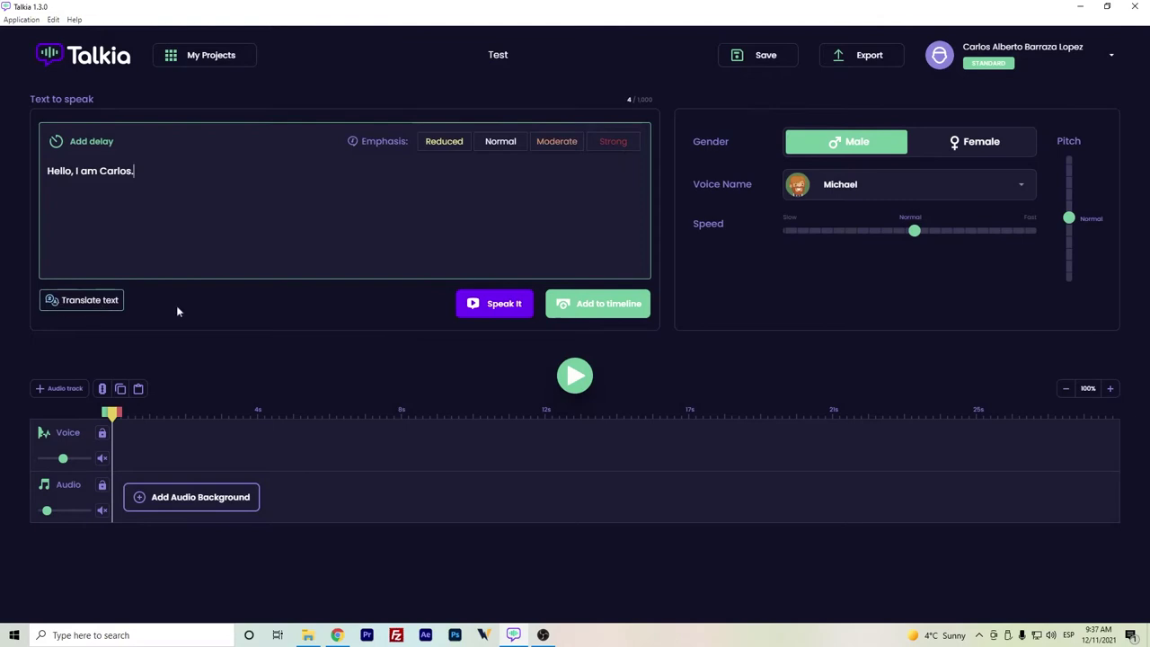
left_click(496, 315)
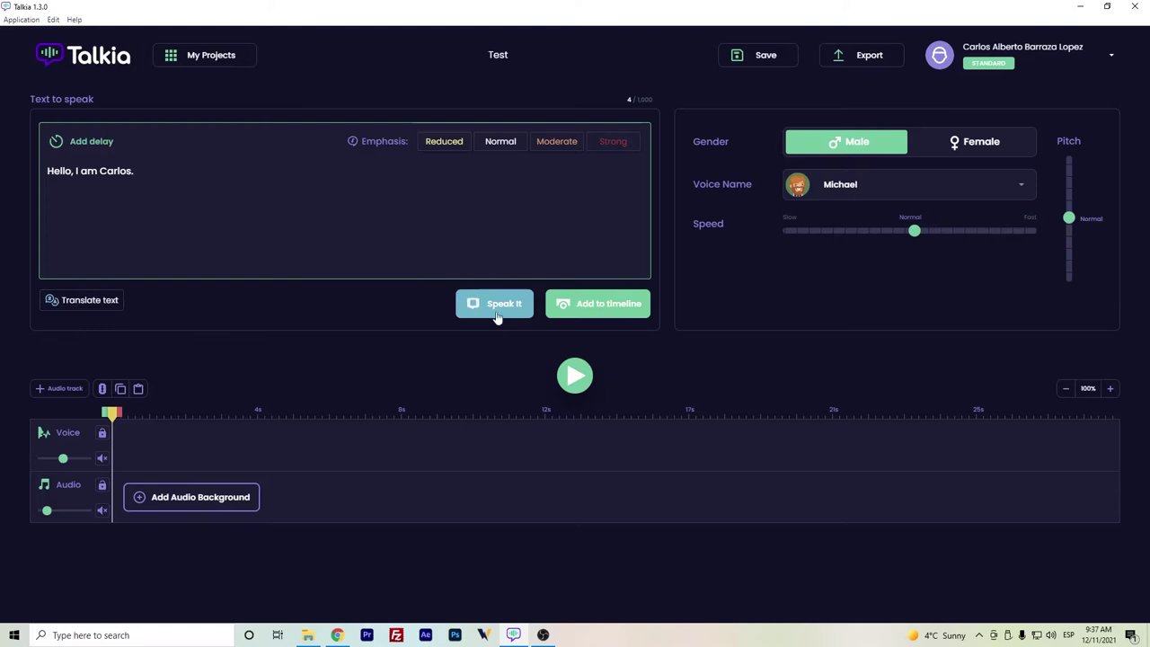
Apply Miguel from Amazon Polly's standard voices as the narrator.
left_click(923, 184)
left_click(626, 65)
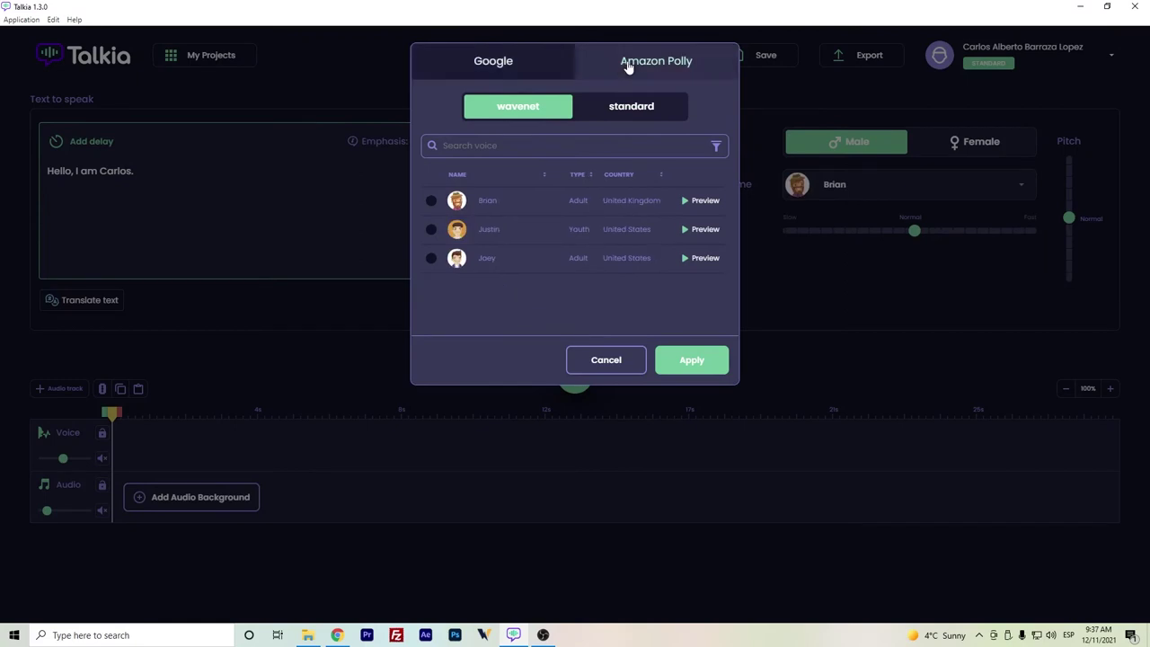
left_click(615, 110)
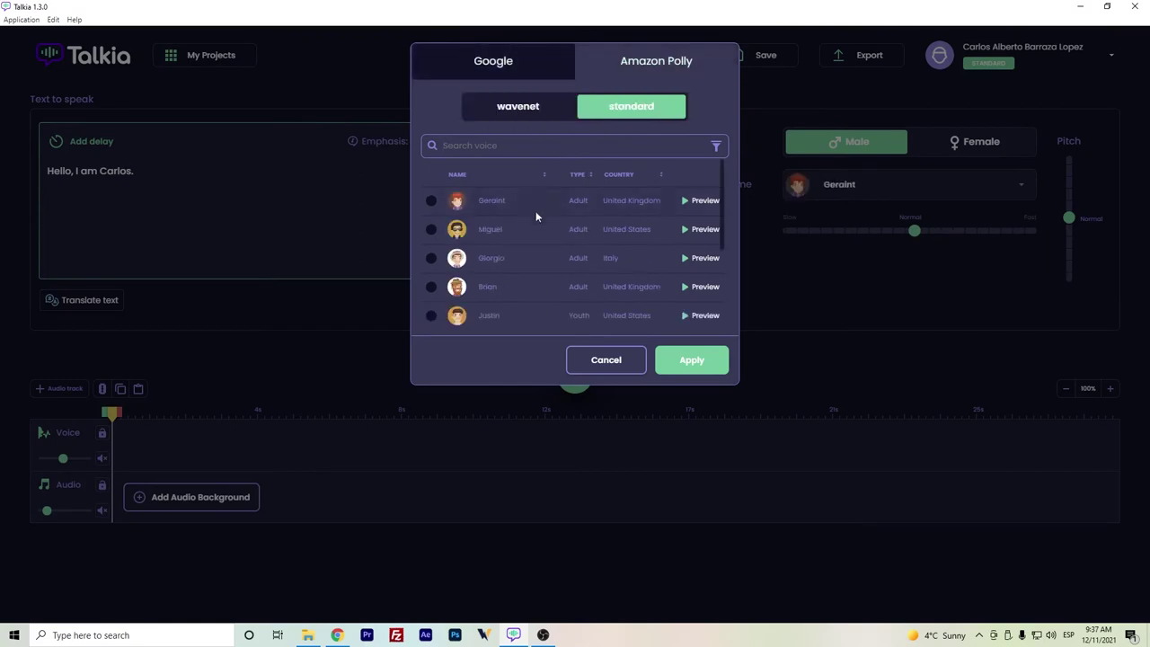
left_click(432, 230)
left_click(680, 358)
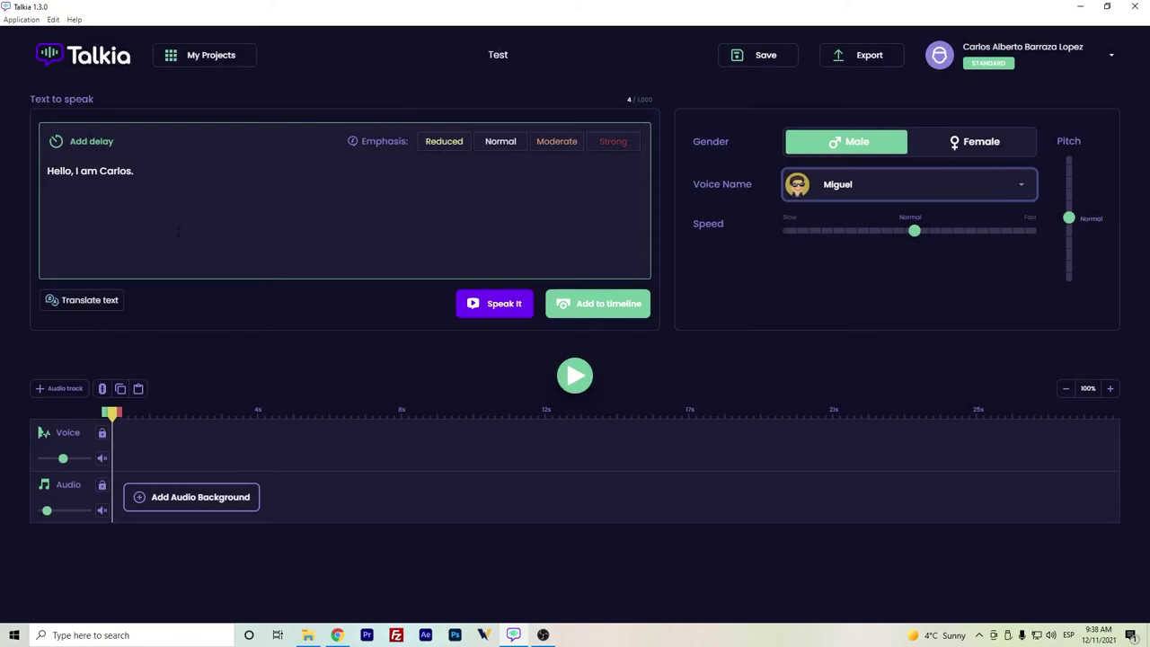
Translate 'Hello, I am Carlos.' from English into Spanish in the side-by-side panels.
left_click(98, 307)
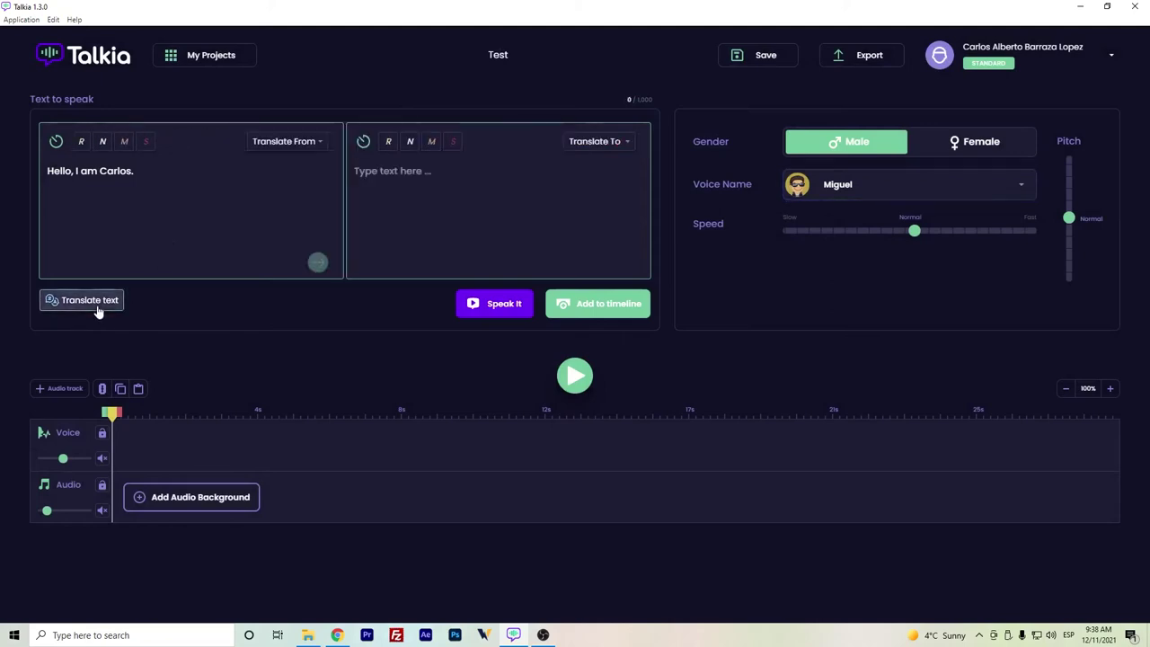
left_click(303, 141)
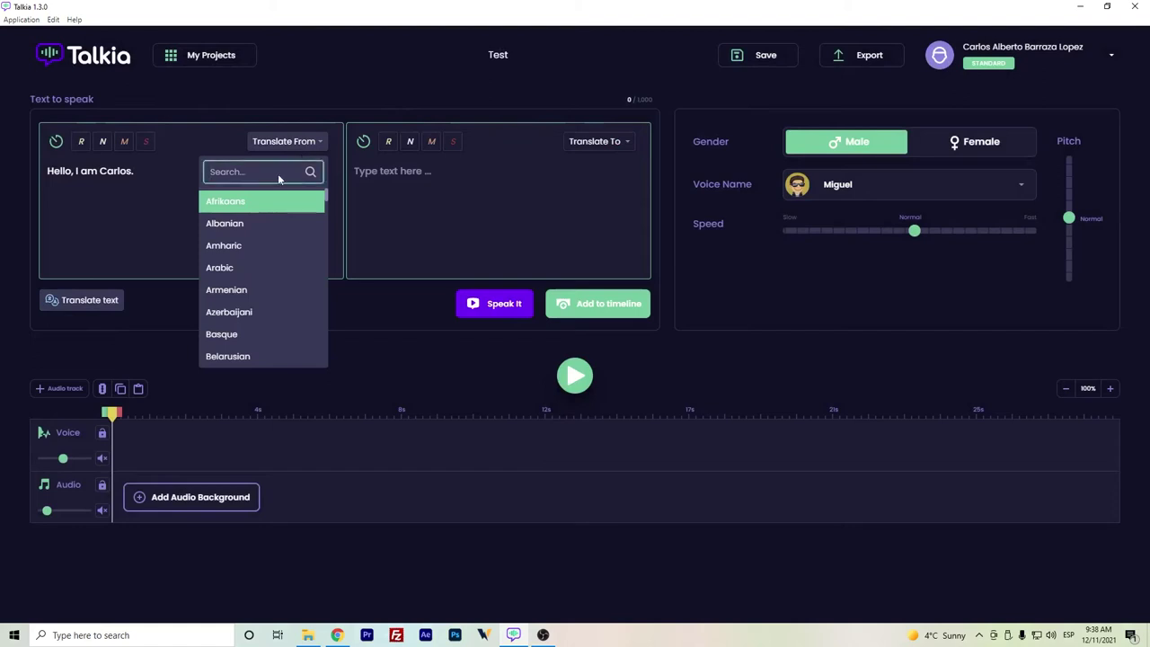
type("engli")
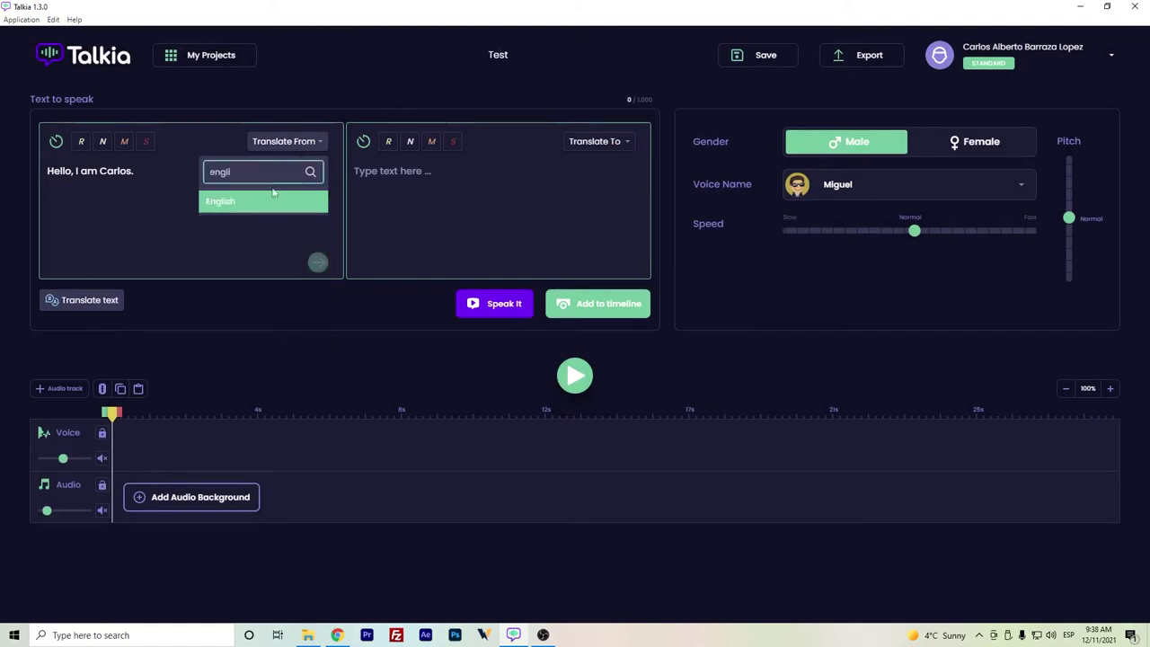
left_click(273, 193)
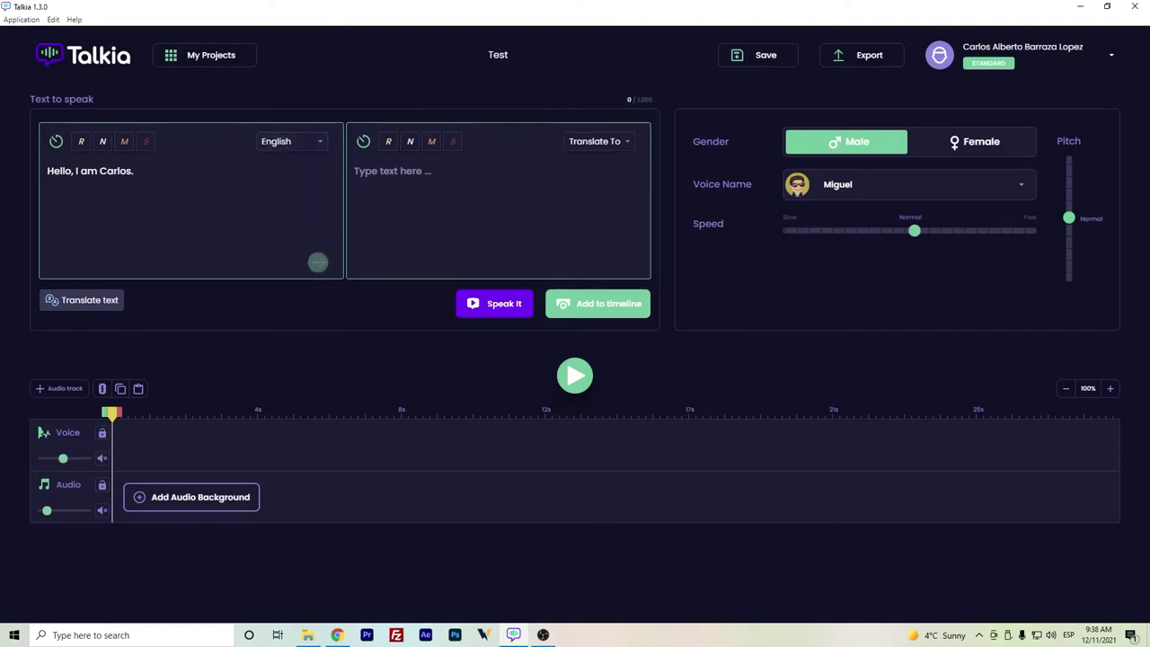
left_click(308, 144)
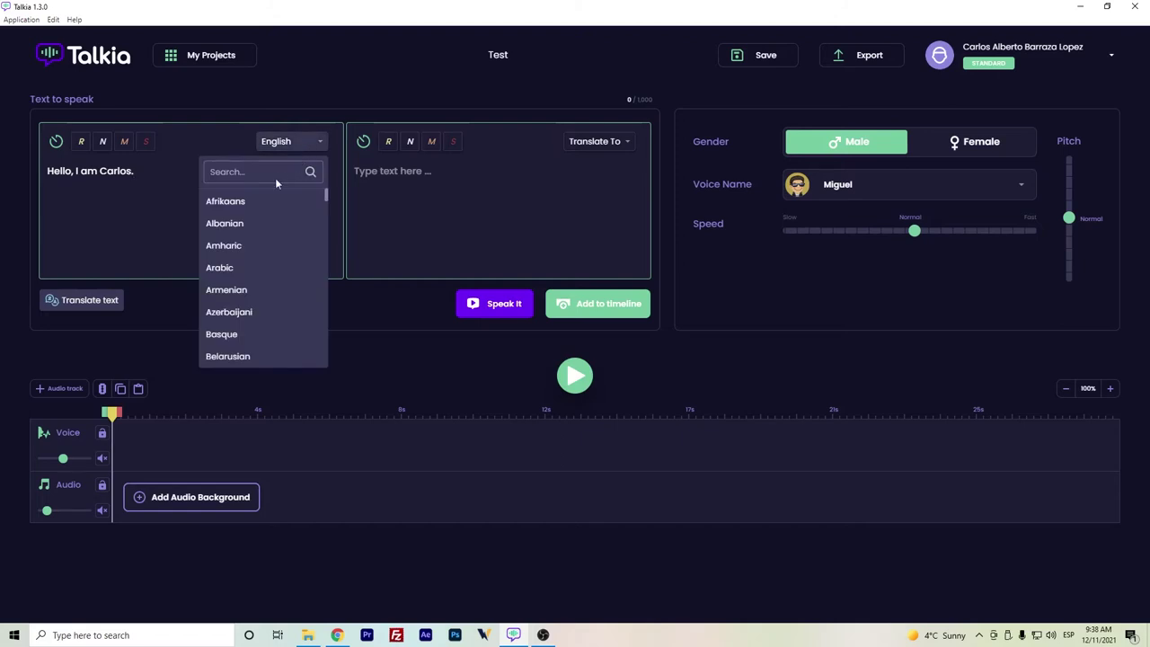
left_click(580, 143)
left_click(564, 176)
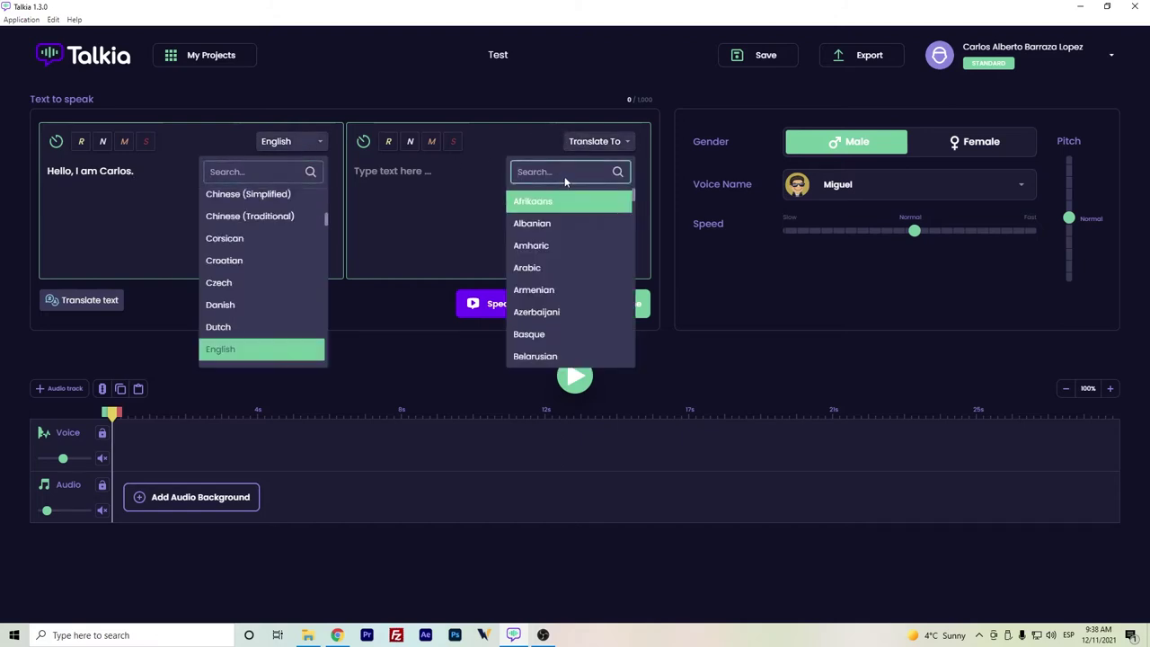
type("pan")
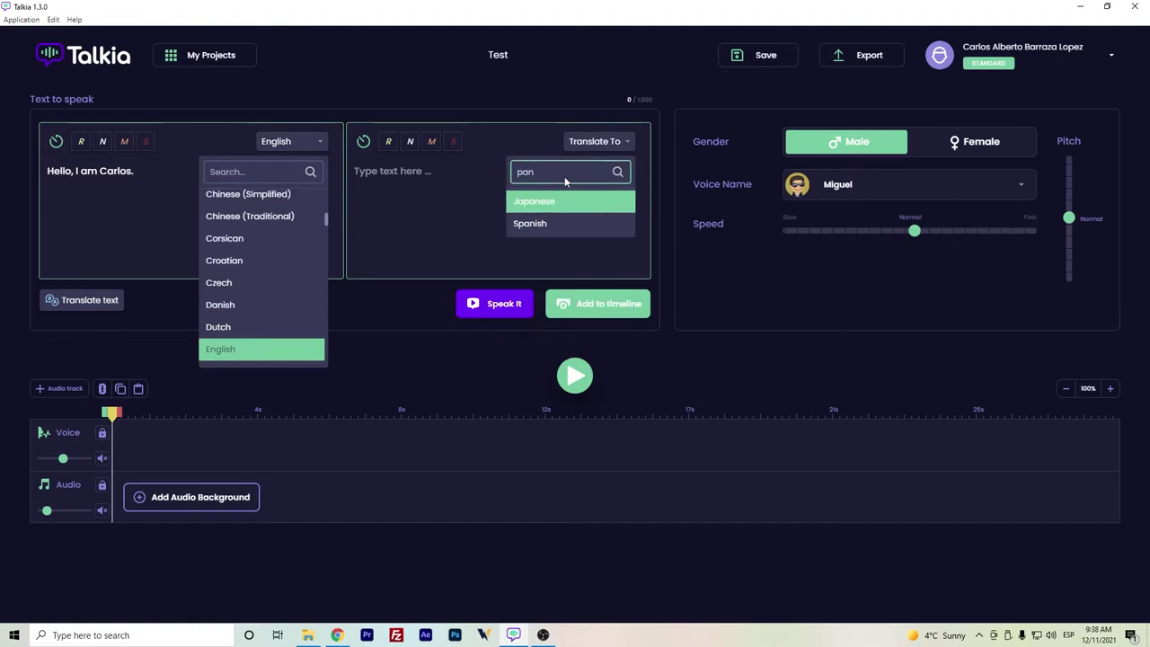
left_click(537, 223)
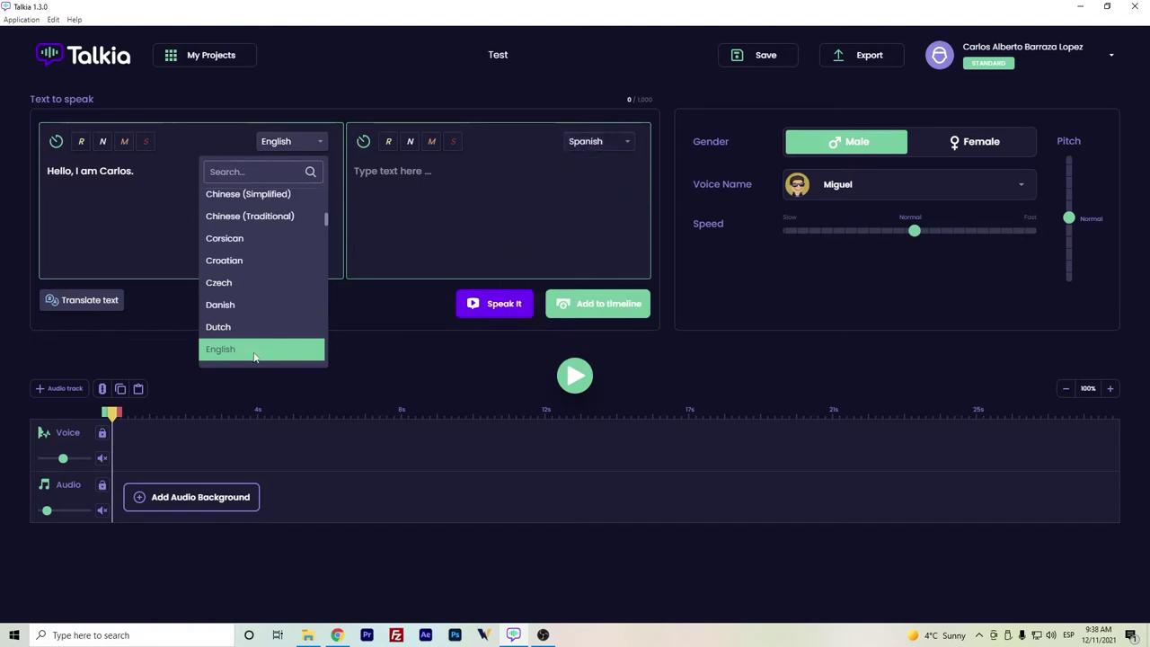
left_click(318, 262)
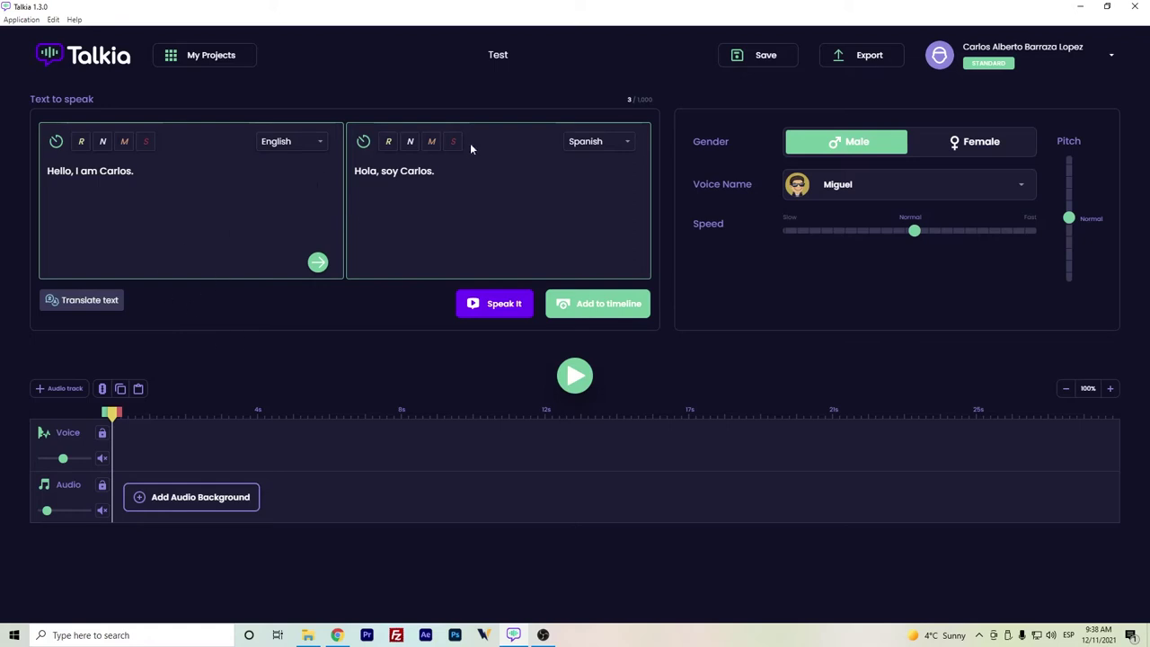
Listen to the Spanish text spoken, then browse the voice list and close it unchanged.
left_click(496, 305)
left_click(871, 179)
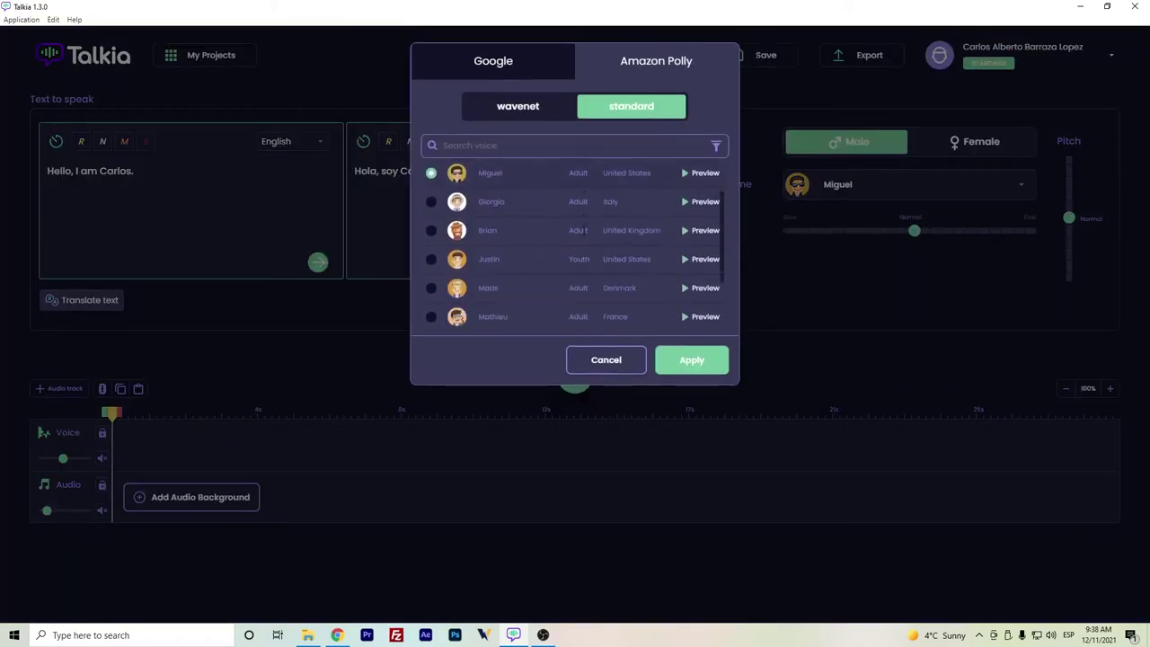
scroll(620, 198, "down", 2)
scroll(628, 186, "down", 2)
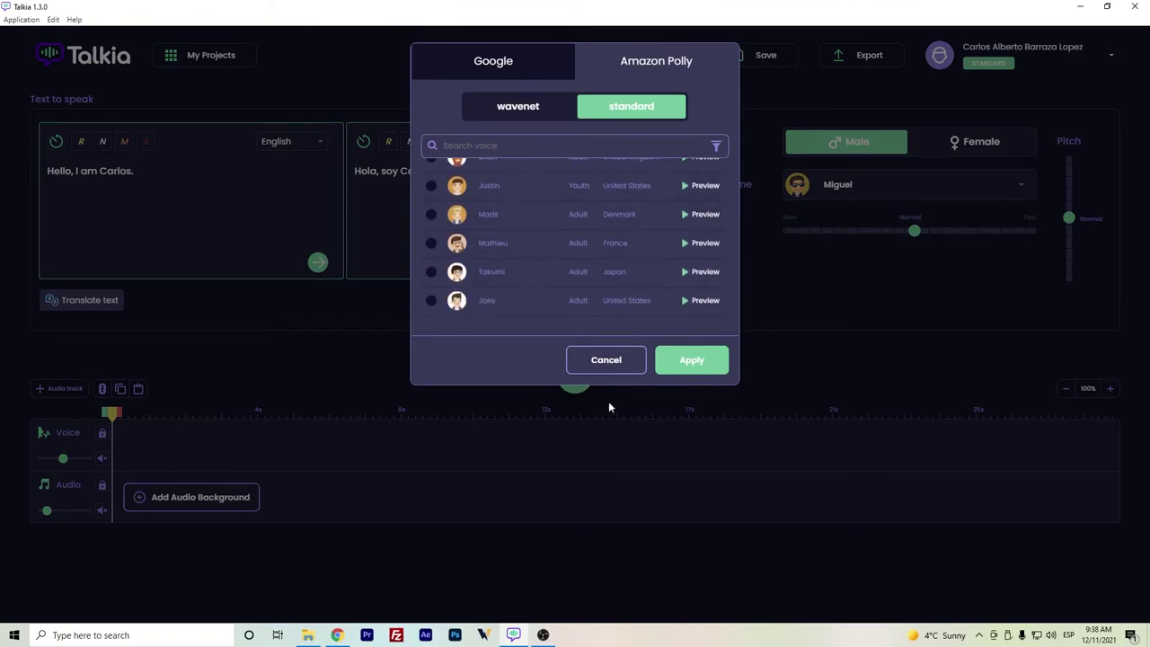
left_click(614, 359)
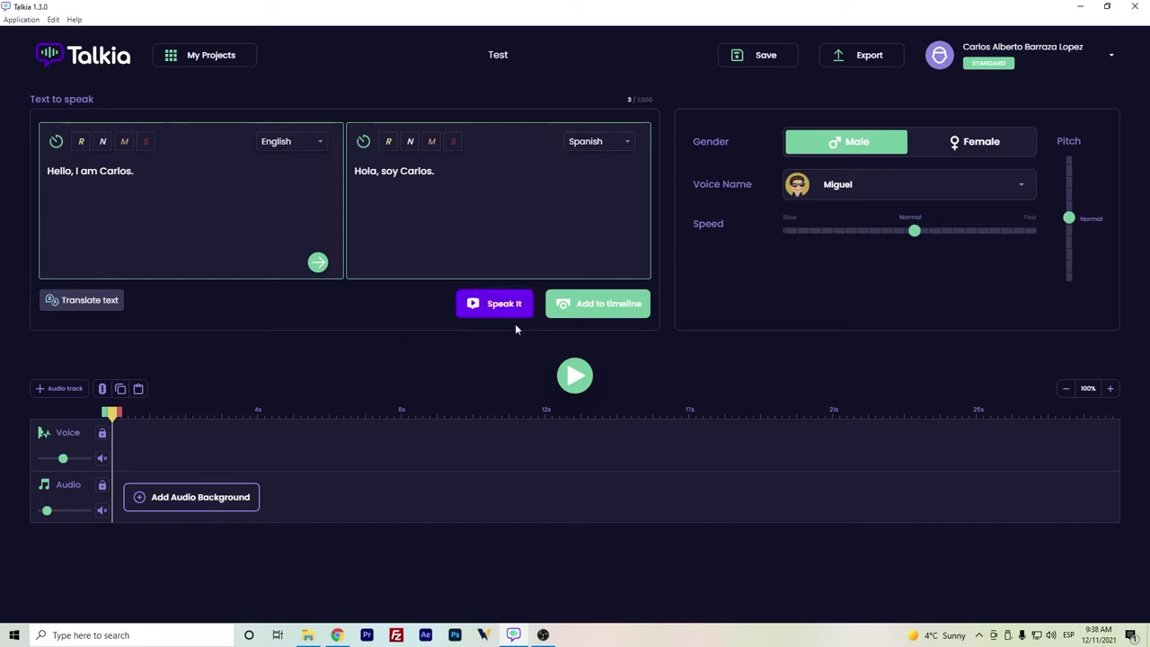
Add the spoken clip at the start of the Voice track and insert the first background music track.
left_click(595, 303)
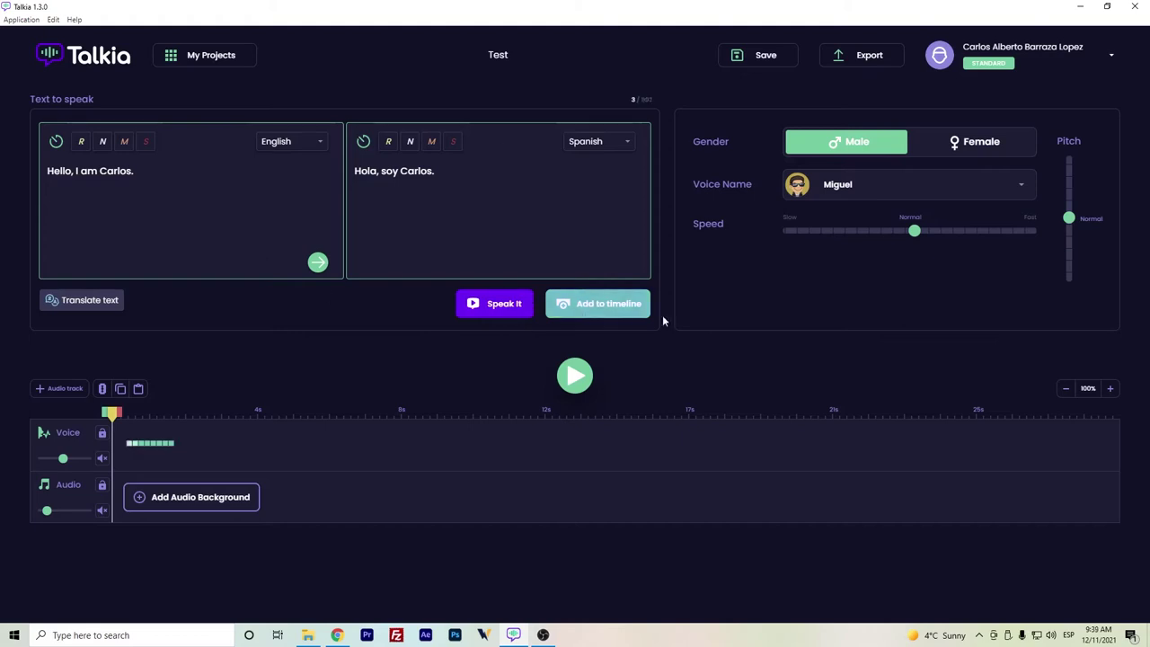
mouse_move(115, 446)
left_mouse_down()
mouse_move(138, 449)
mouse_move(109, 440)
mouse_move(109, 426)
left_mouse_up()
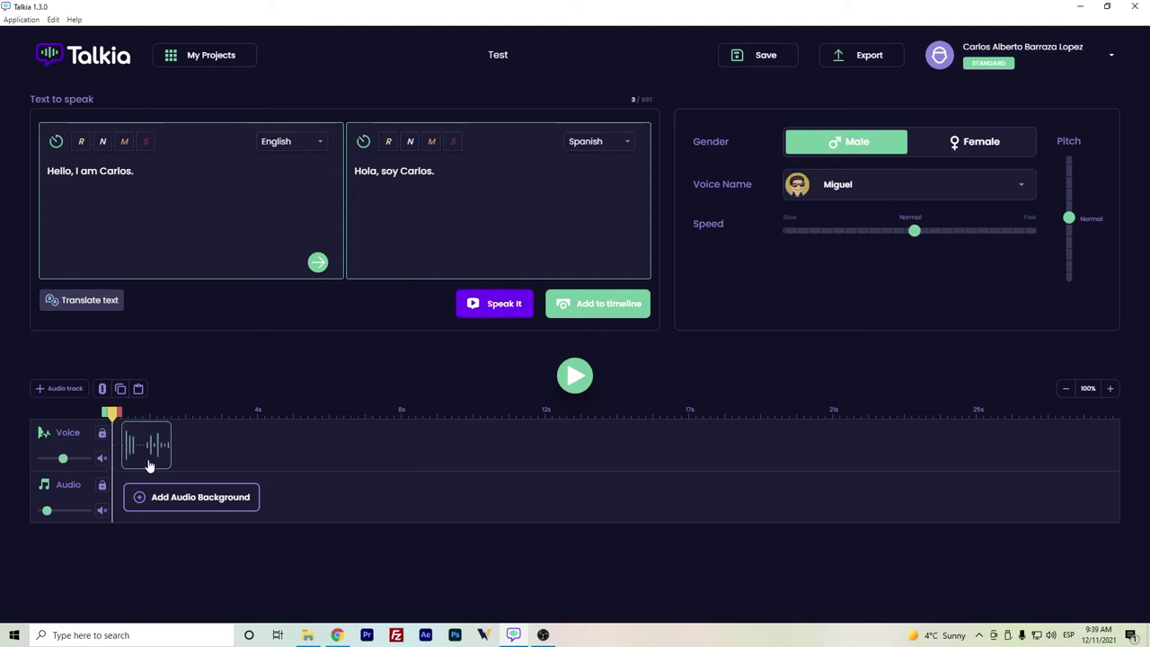
left_click(66, 388)
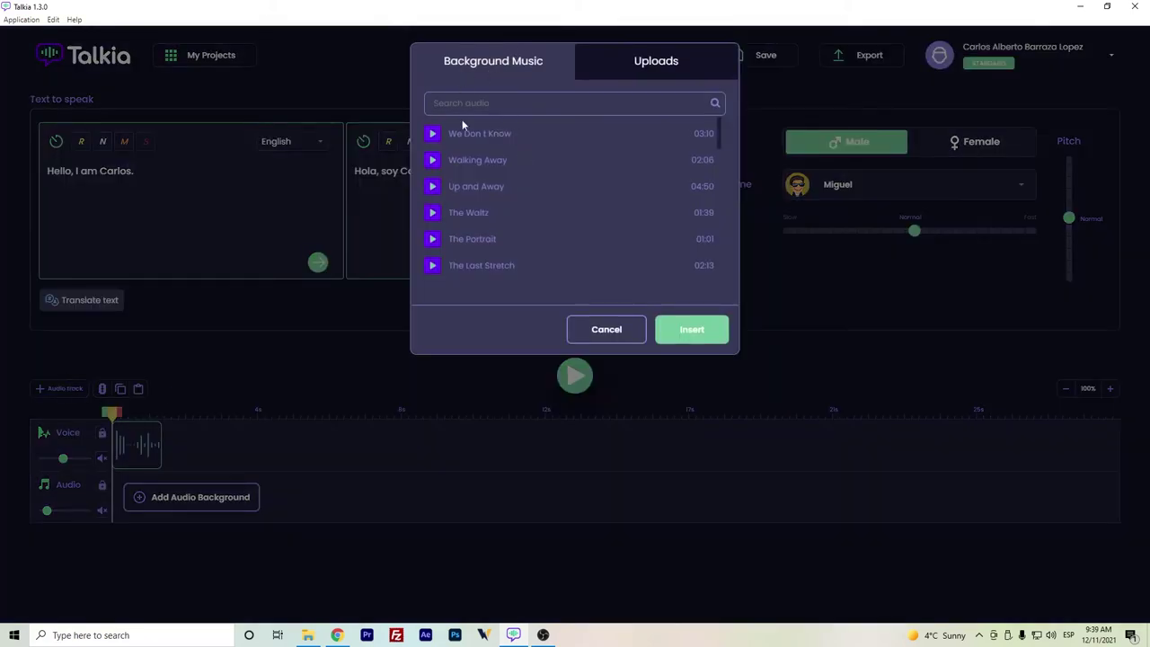
left_click(500, 136)
left_click(692, 329)
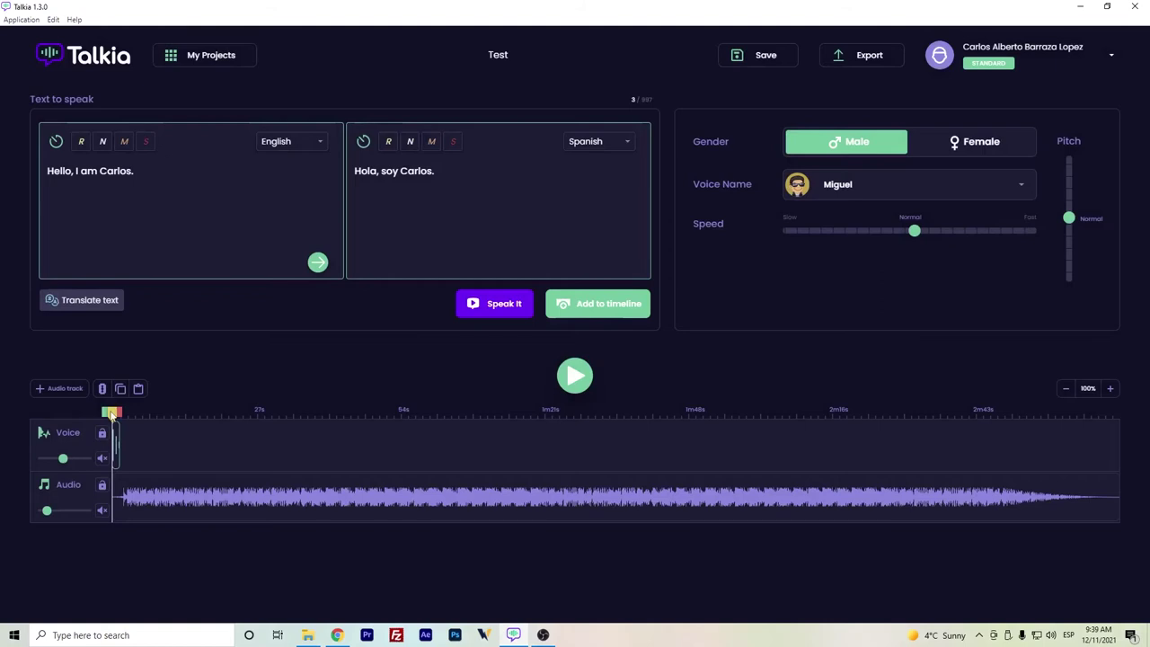
Play the voice clip and music together from the start, then pause.
mouse_move(111, 414)
left_mouse_down()
mouse_move(284, 413)
mouse_move(112, 414)
left_mouse_up()
left_click(584, 383)
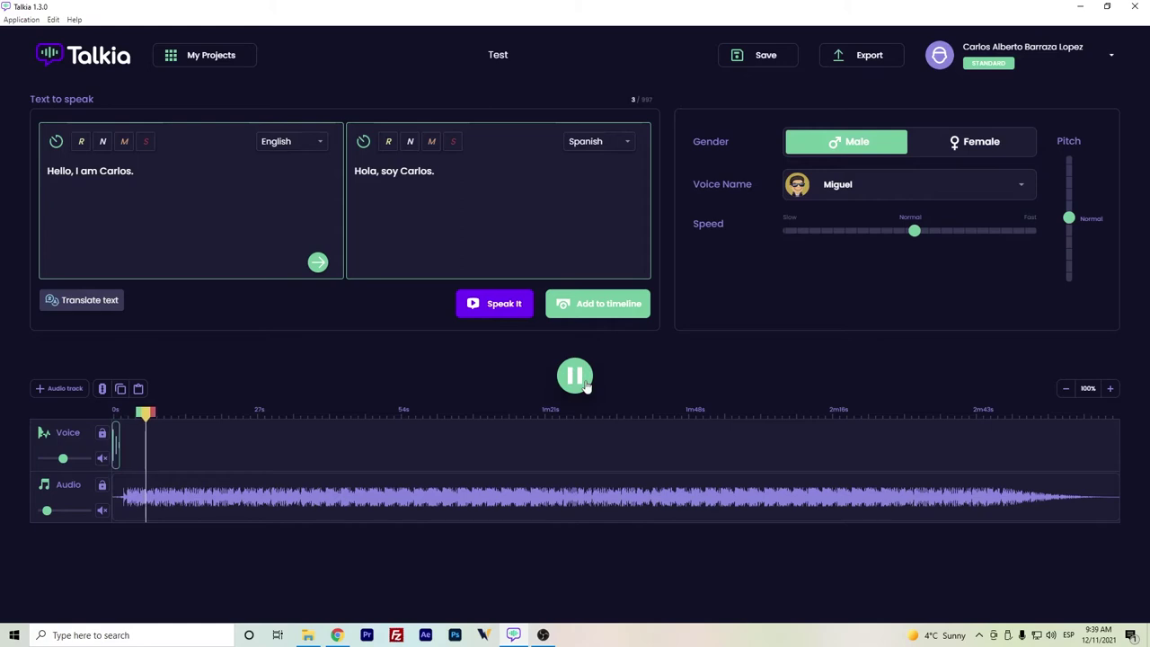
left_click(584, 382)
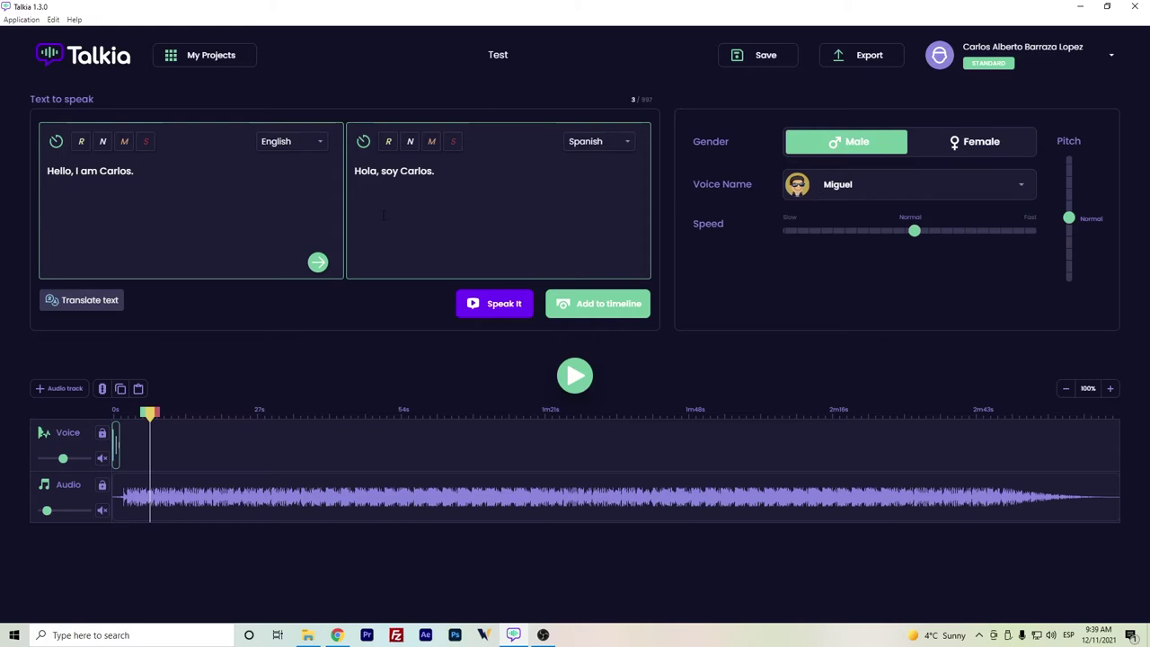
Browse the Google voices in the voice list and close it with the male voice Mahdi set.
left_click(858, 186)
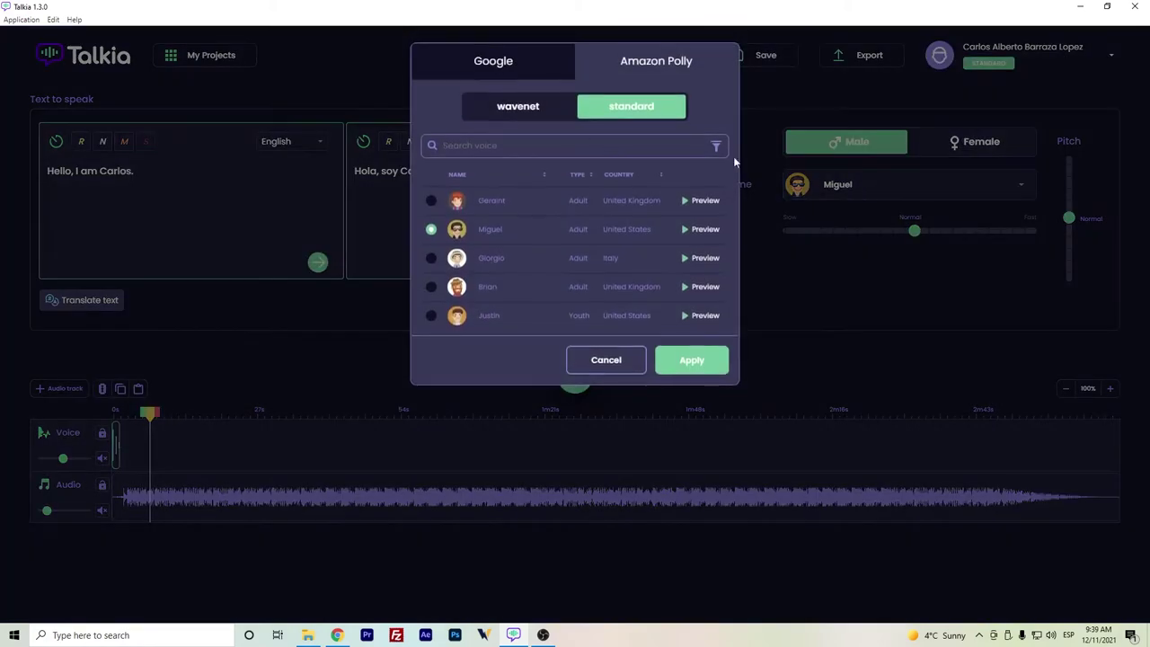
left_click(527, 65)
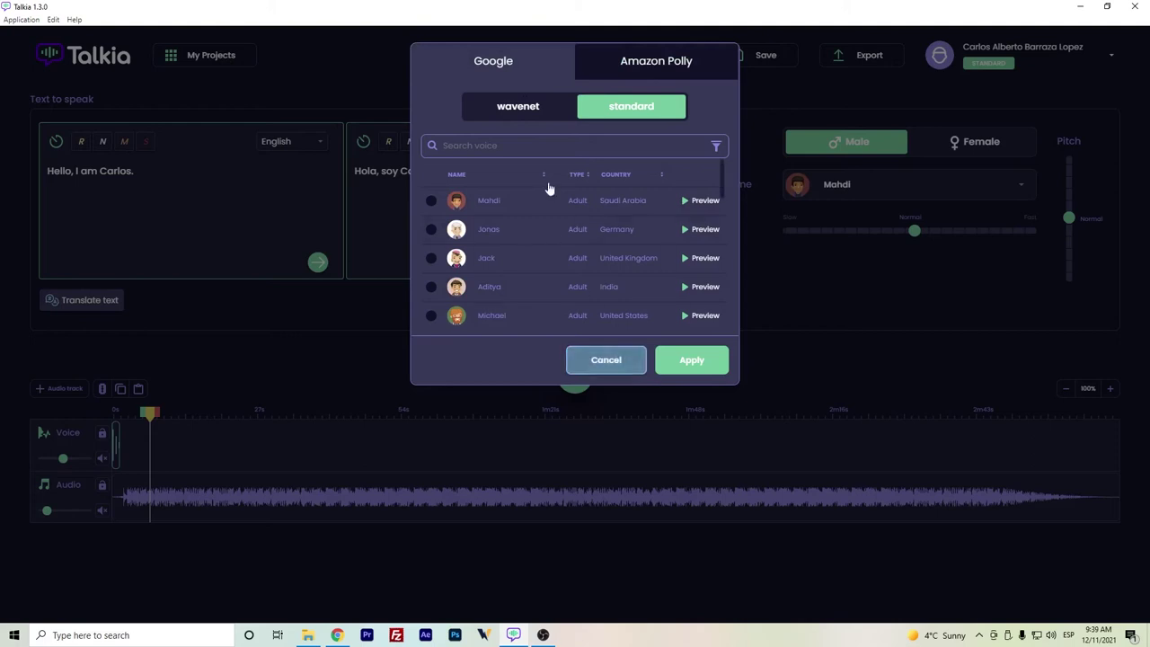
left_click(608, 361)
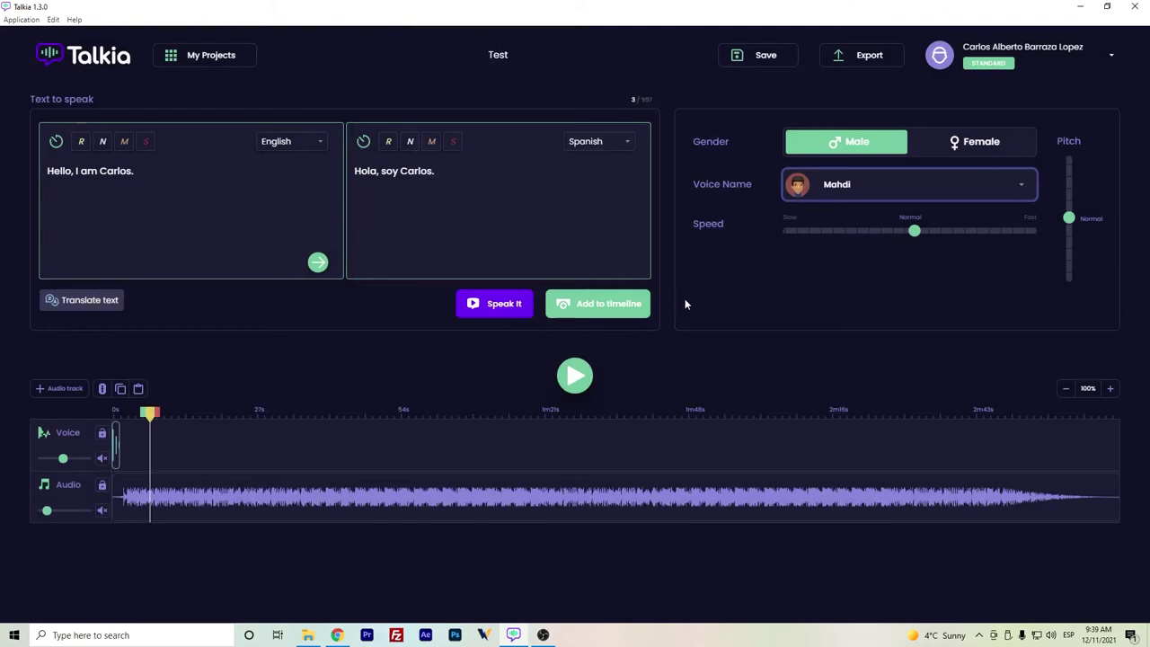
Bring up Chrome on Speechelo's Voice Generator and focus its empty text box.
left_click(336, 635)
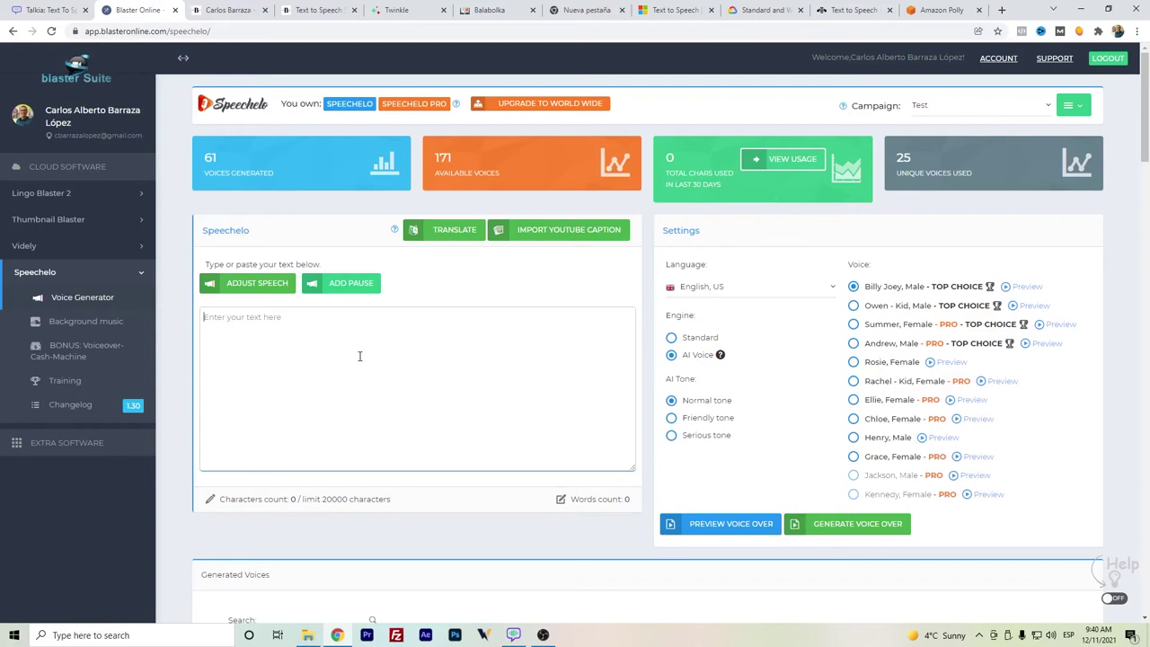
left_click(444, 339)
Try Arabic, Arabic (Egypt) and Dutch with the AI Voice engine in the language list.
left_click(731, 289)
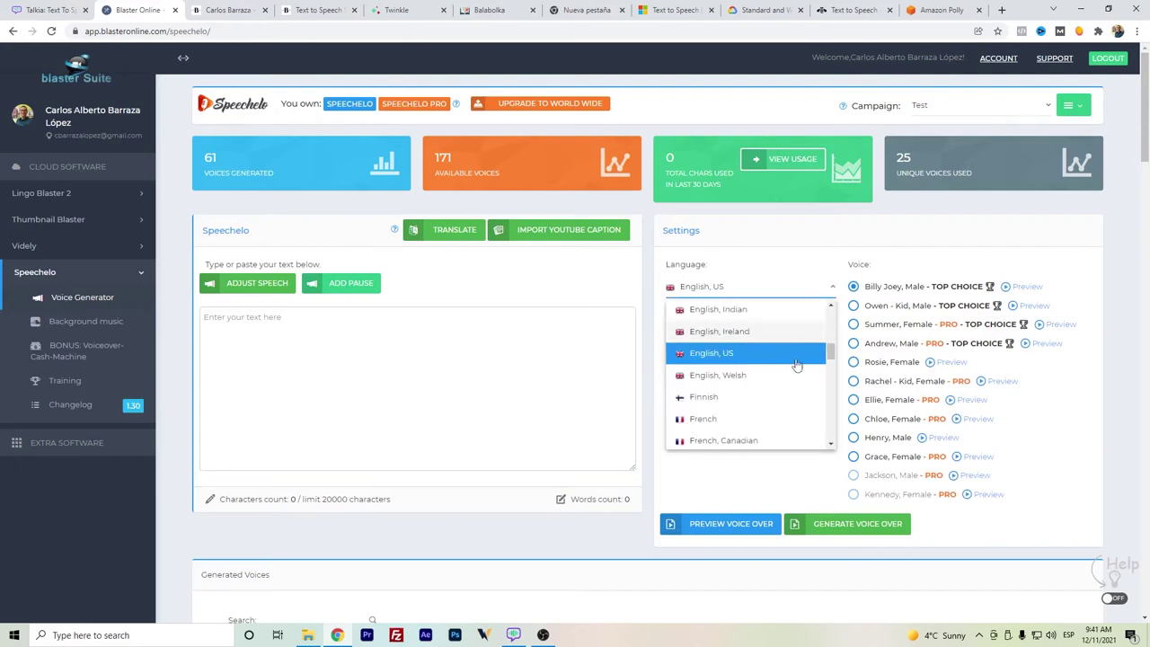
scroll(796, 363, "up", 3)
scroll(786, 322, "up", 3)
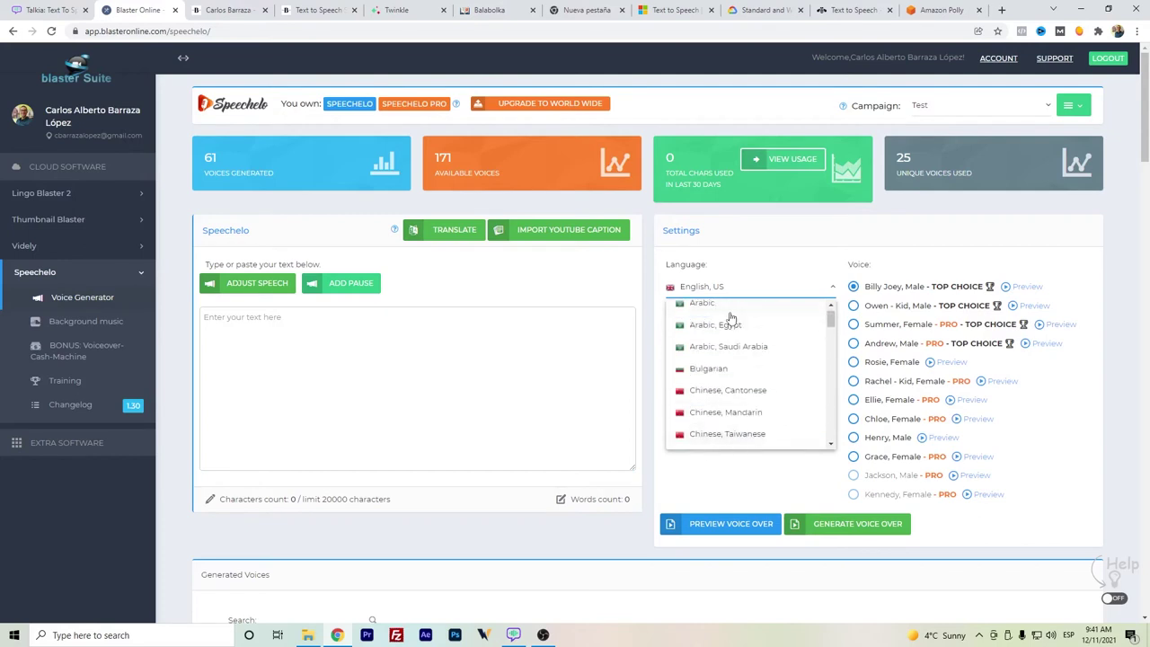
left_click(742, 316)
left_click(719, 300)
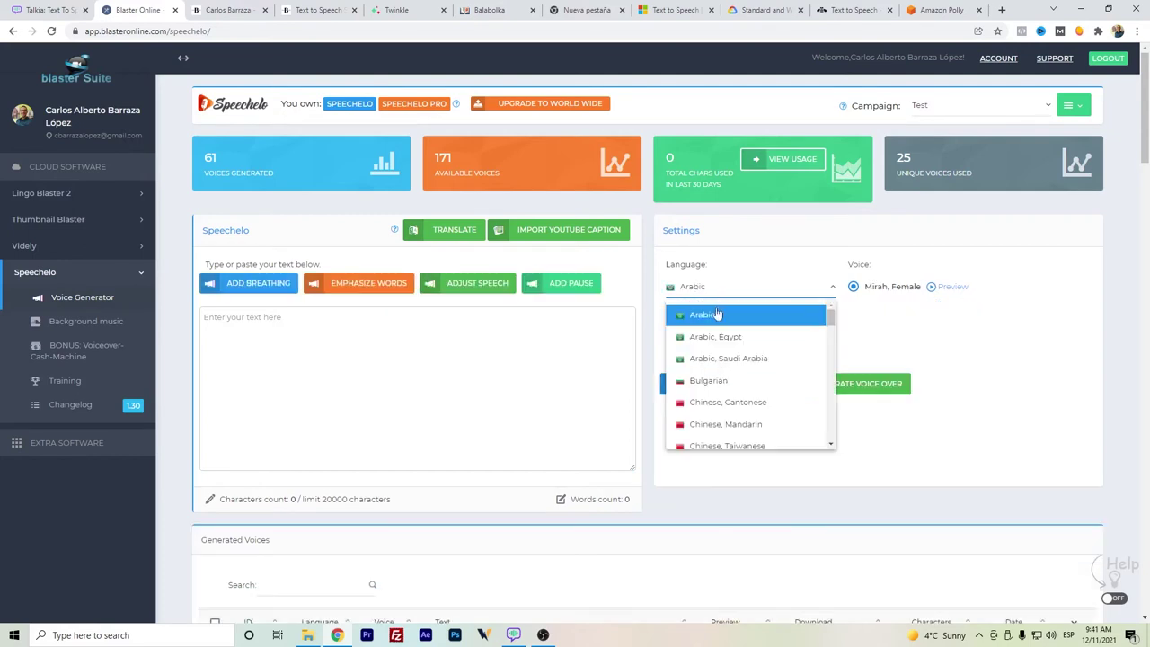
left_click(710, 334)
left_click(699, 358)
left_click(719, 300)
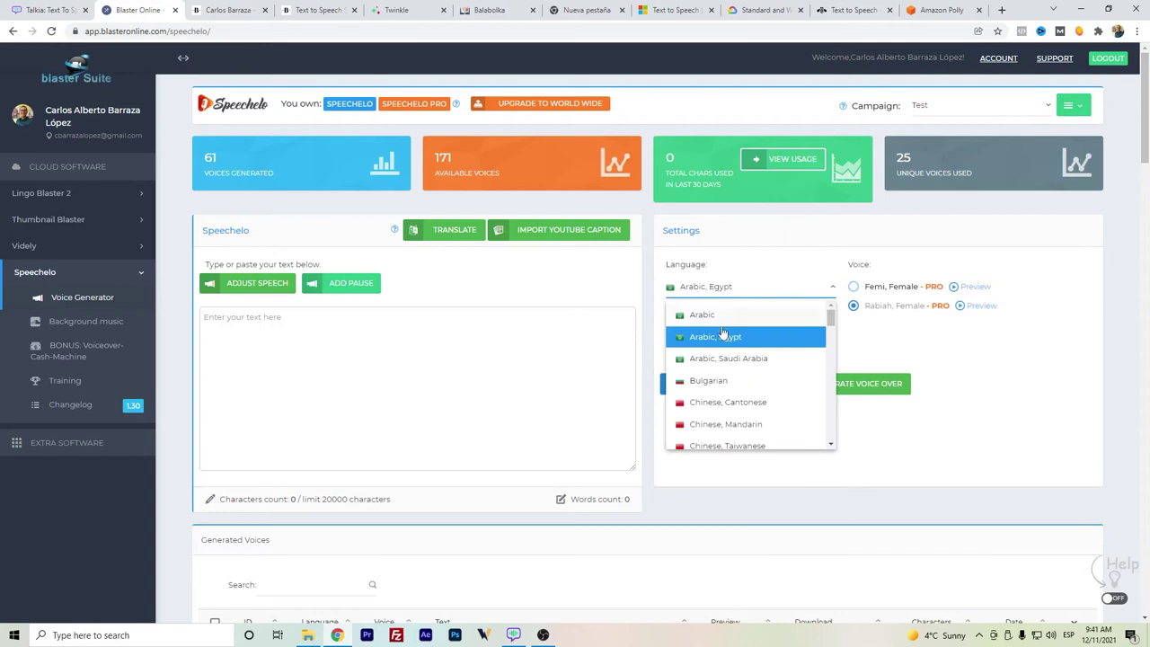
scroll(718, 341, "down", 5)
left_click(710, 354)
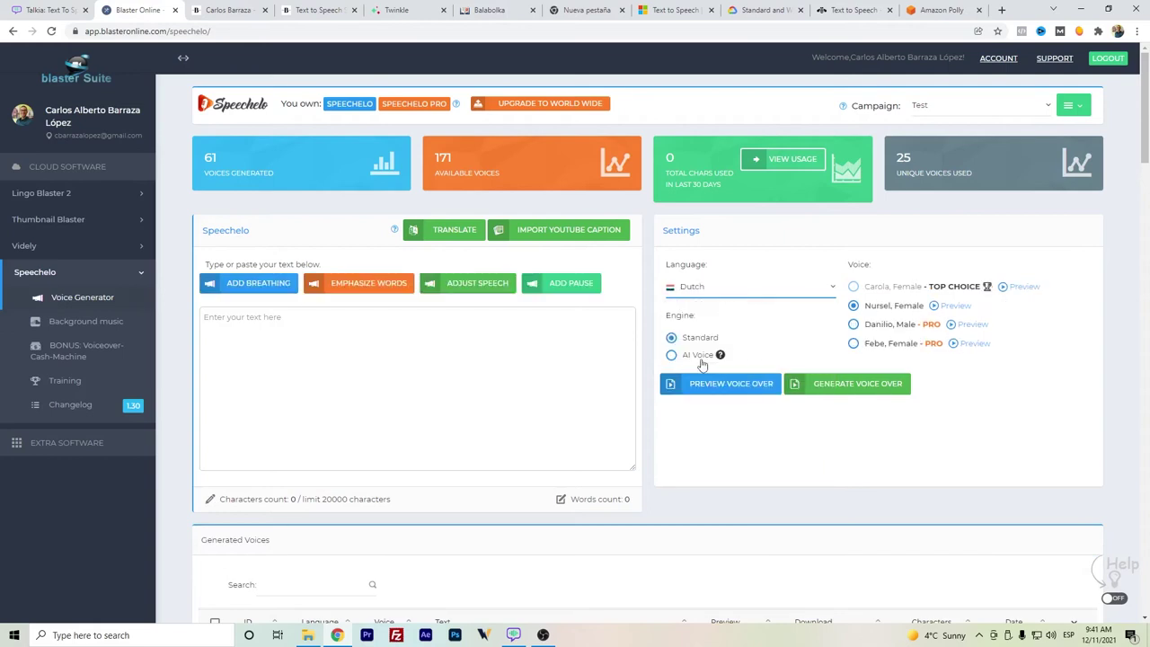
Set the language to English, US with the AI Voice engine, ready to enter text.
left_click(699, 358)
left_click(726, 294)
scroll(728, 332, "down", 3)
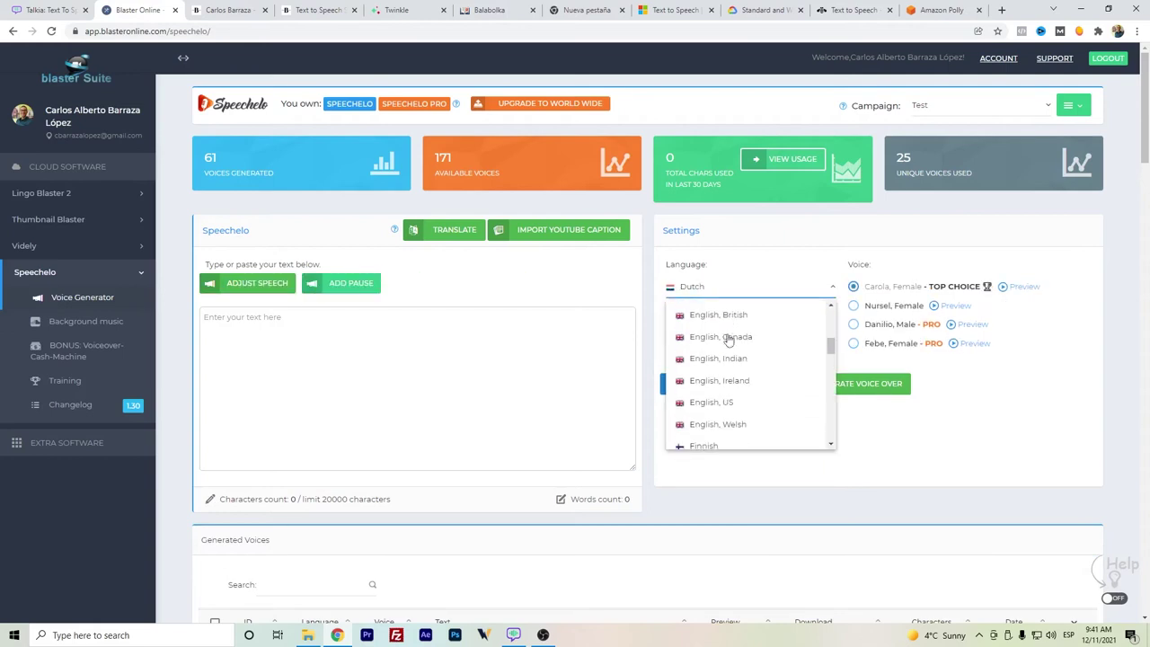
left_click(730, 345)
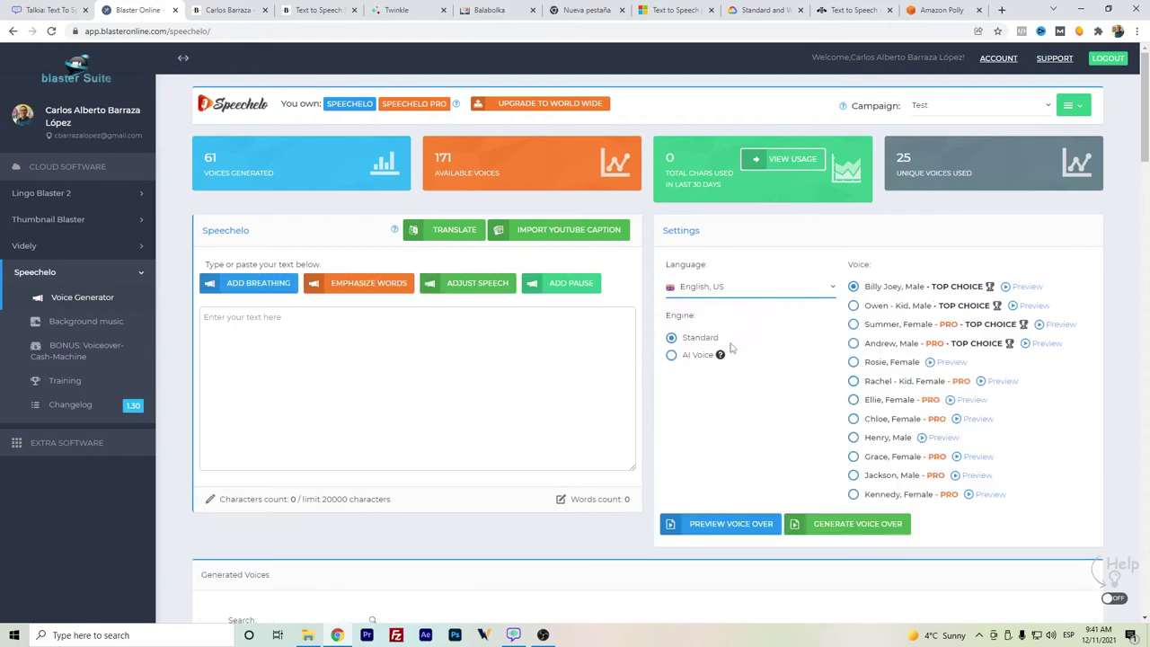
left_click(697, 358)
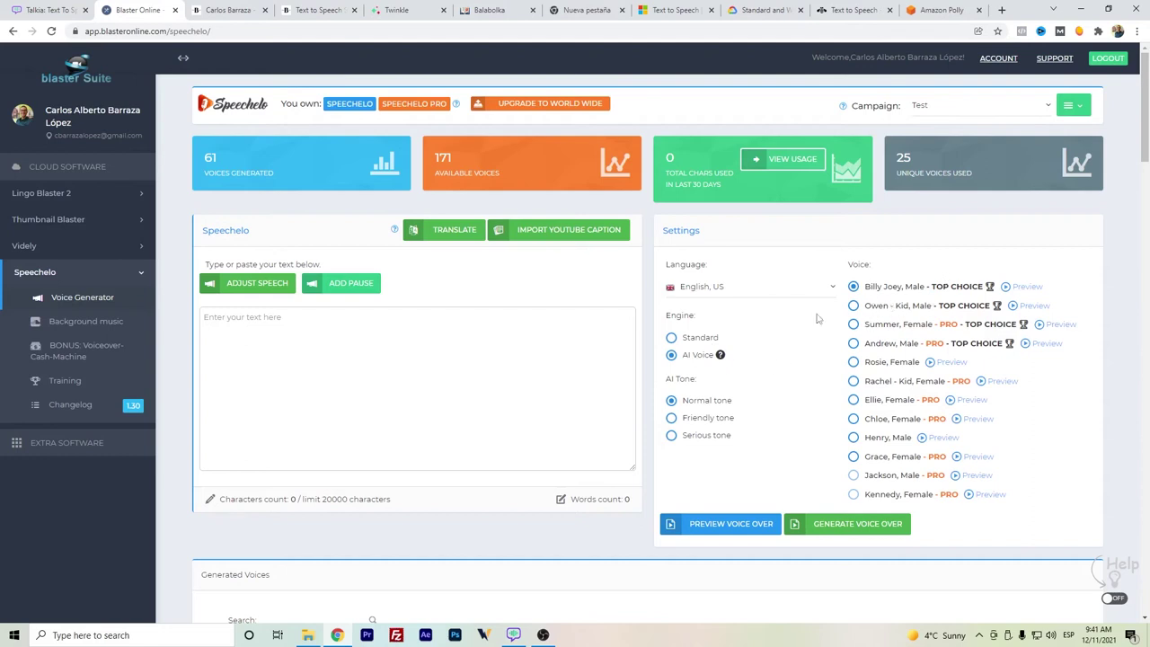
left_click(492, 336)
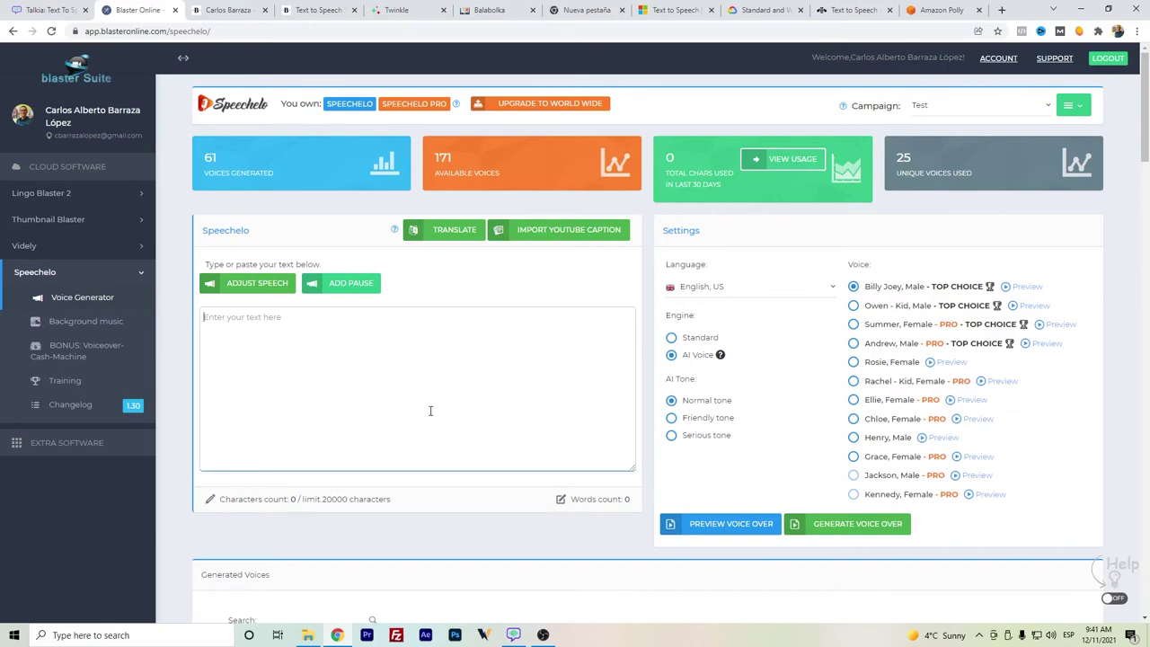
Enter 'Hello I am Billy.' and preview it in AI Voice and Standard, ending on AI Voice.
type("Hello I am ")
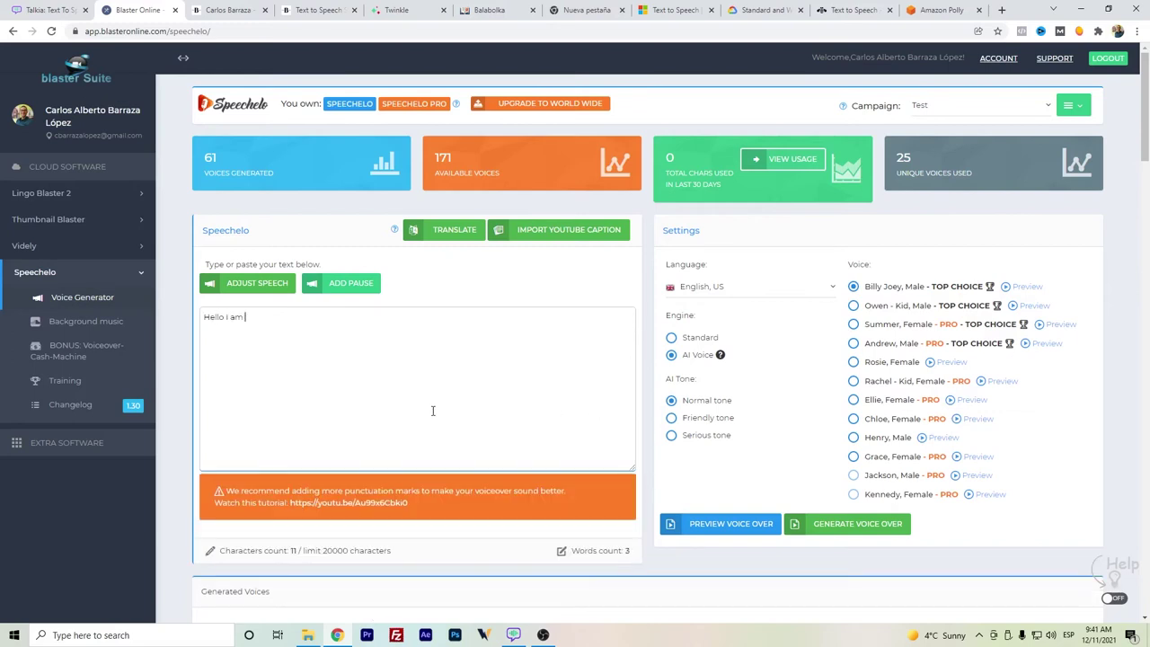
type("Billy.")
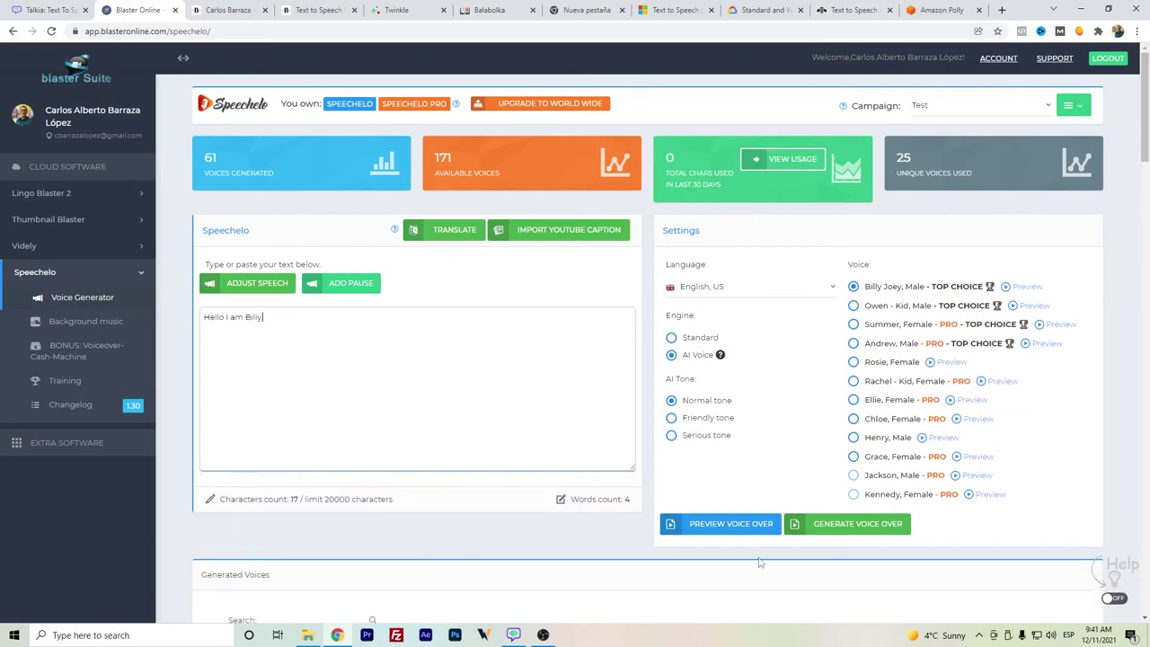
left_click(744, 528)
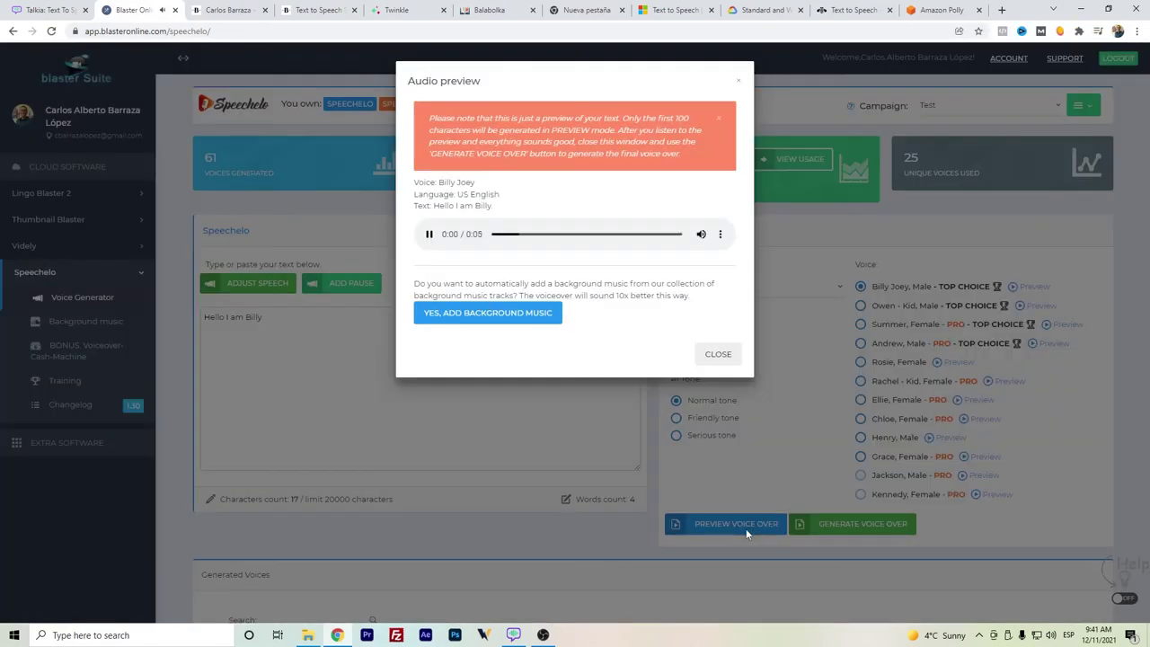
left_click(716, 352)
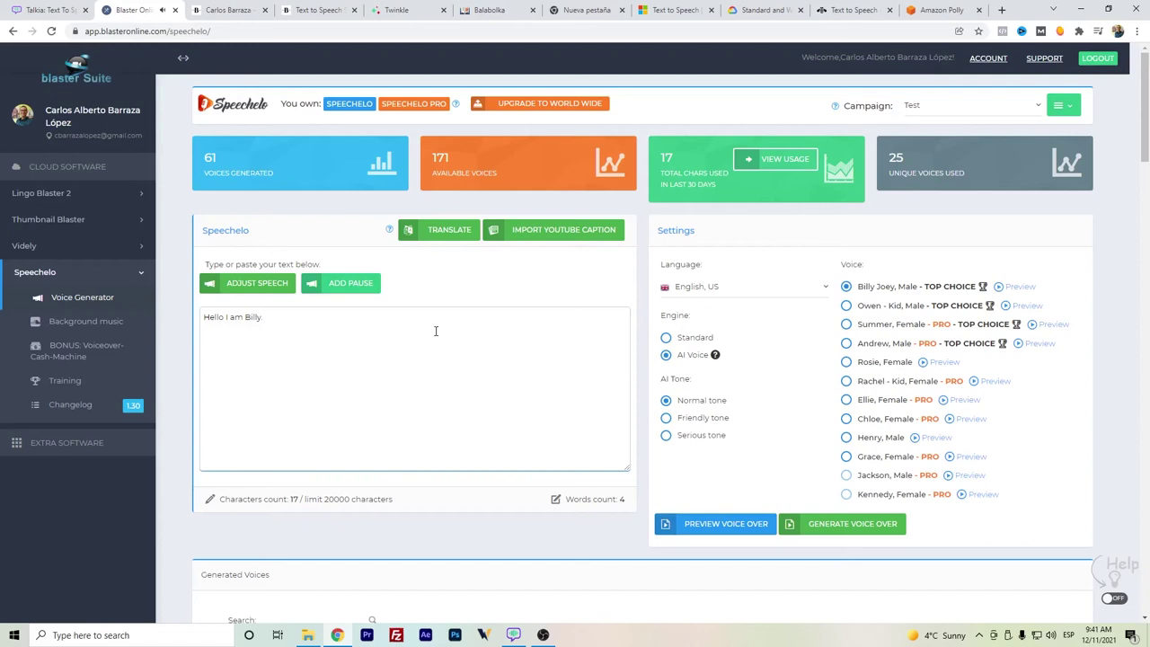
left_click(665, 338)
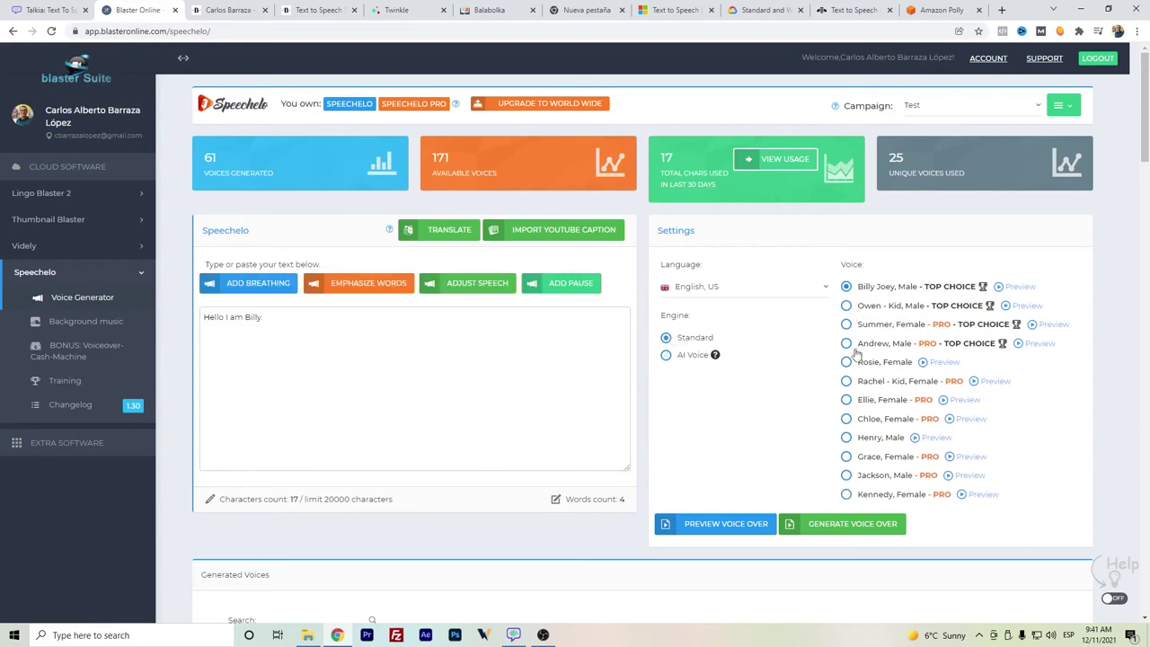
left_click(755, 529)
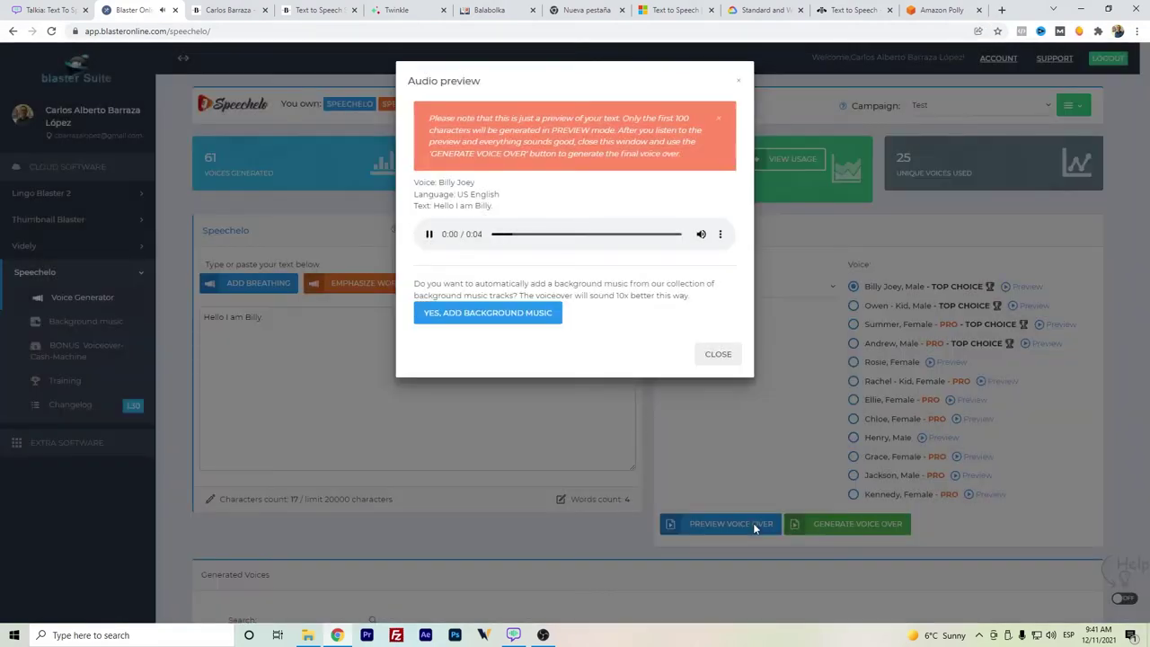
left_click(718, 354)
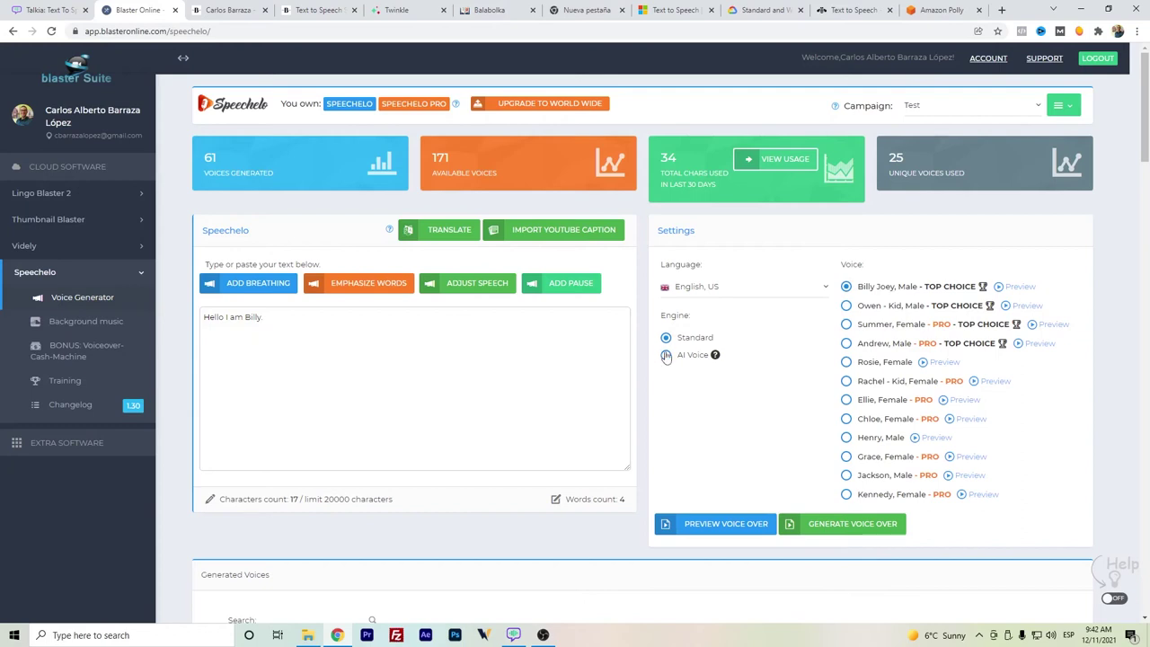
left_click(667, 356)
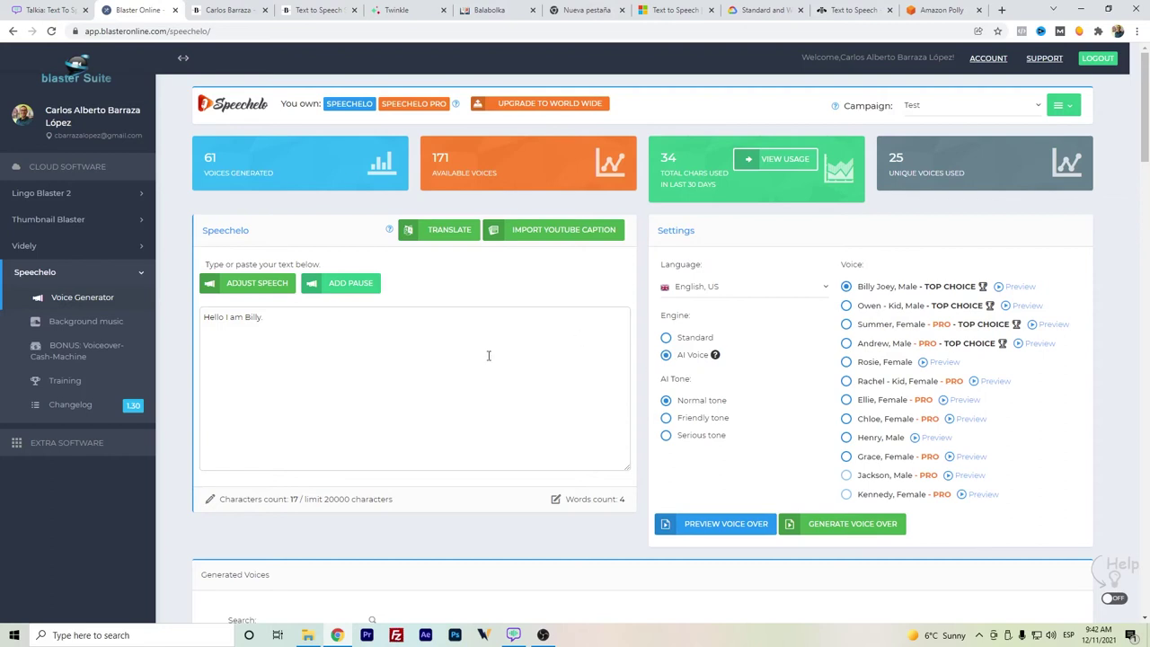
Switch to the tts.barrazacarlos.com Barraza Text to Speech tab.
left_click(231, 10)
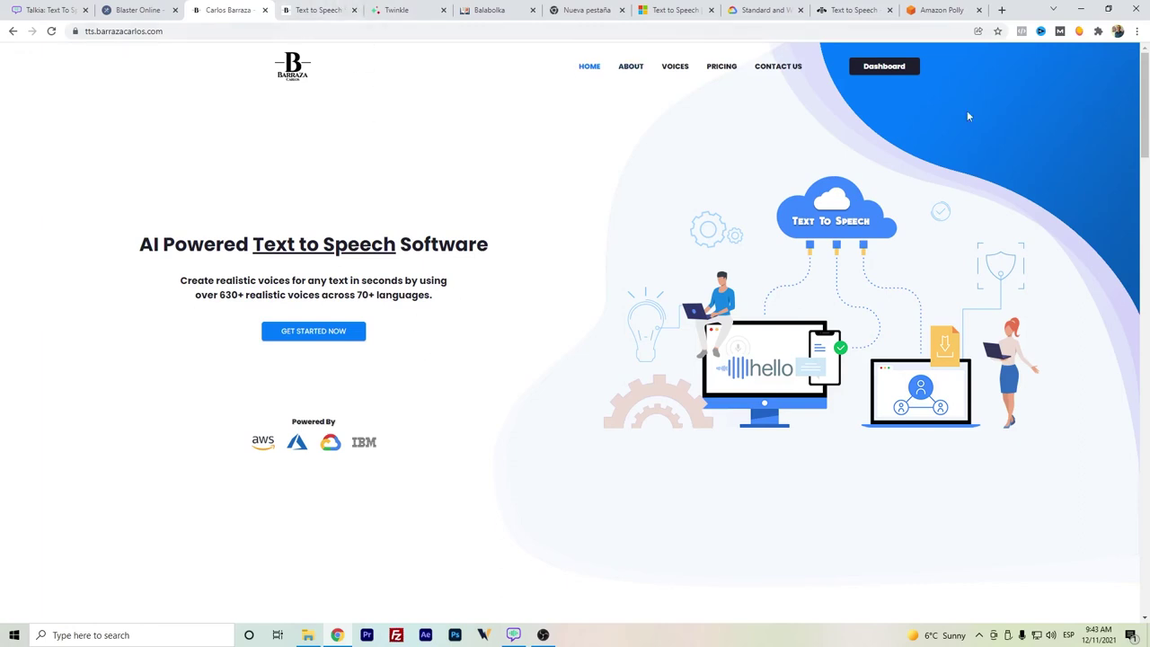
On Barraza's Synthesize Text page, set the synthesis language to English (USA).
left_click(315, 9)
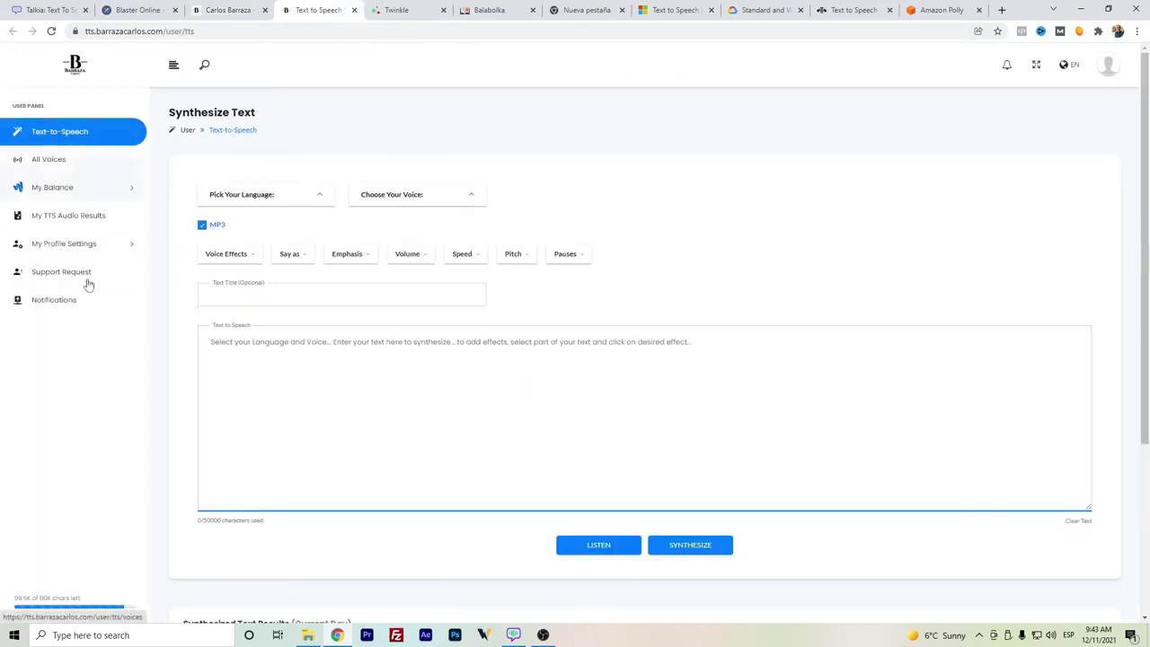
left_click(260, 198)
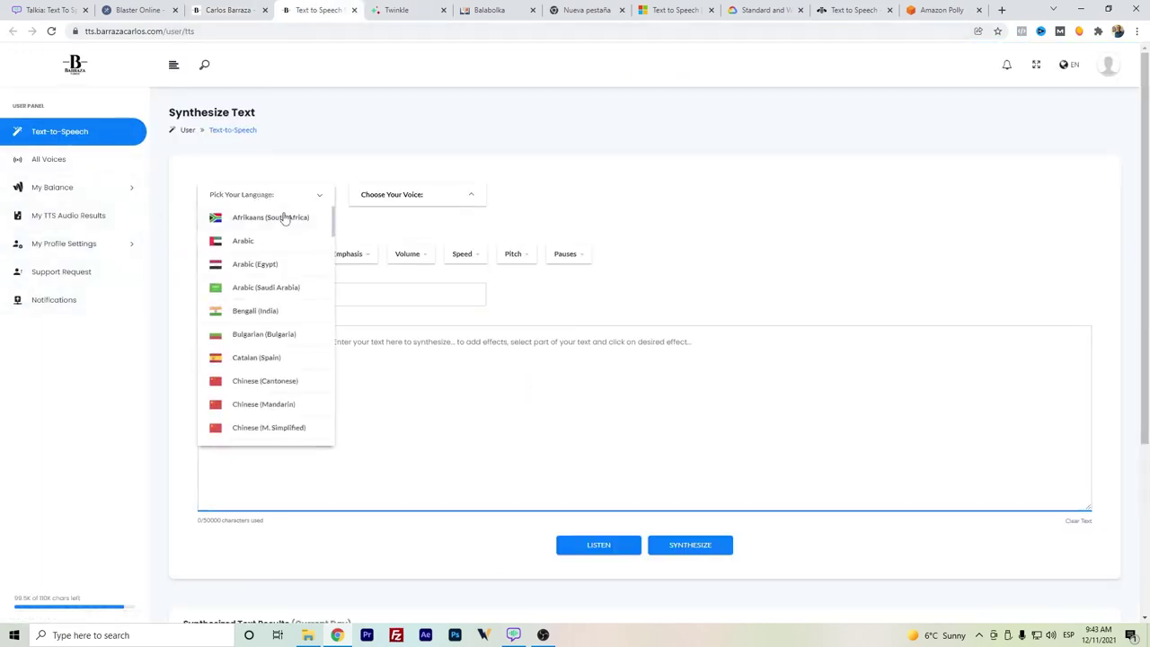
scroll(278, 252, "down", 3)
scroll(279, 255, "down", 10)
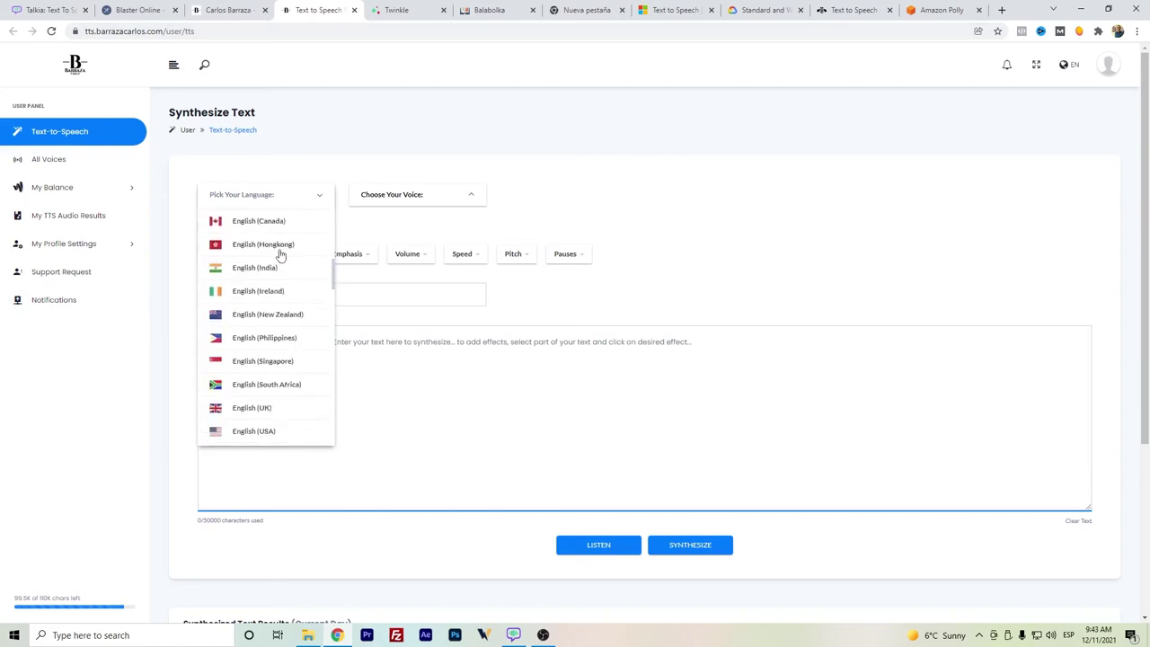
scroll(281, 255, "down", 2)
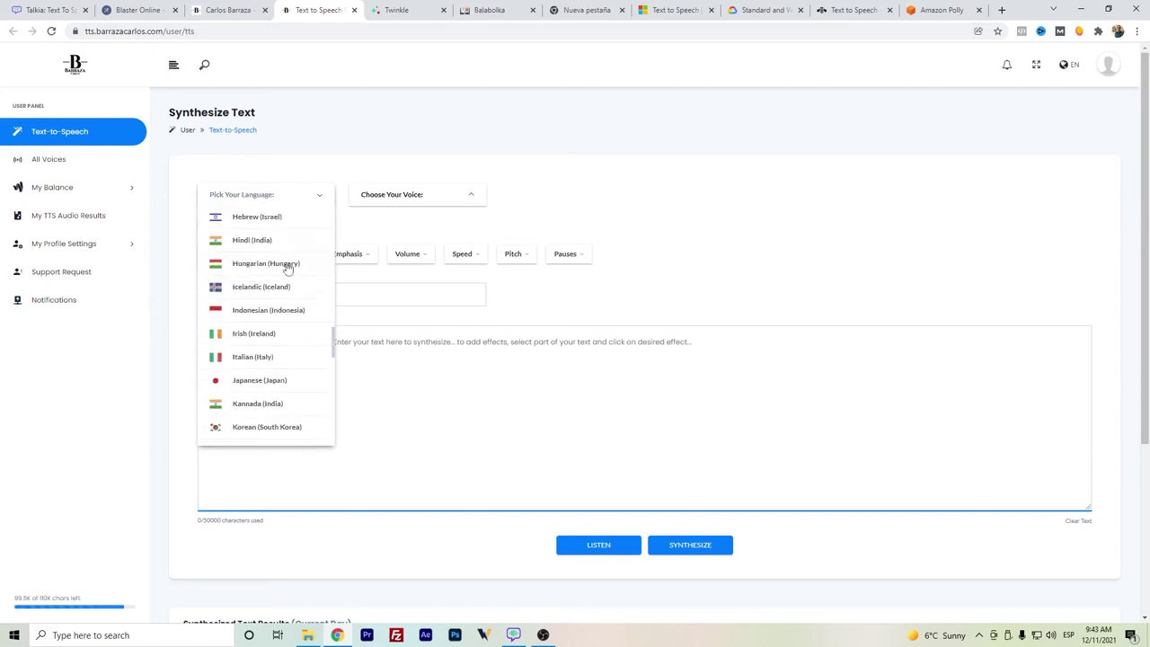
scroll(277, 393, "up", 10)
scroll(278, 394, "up", 4)
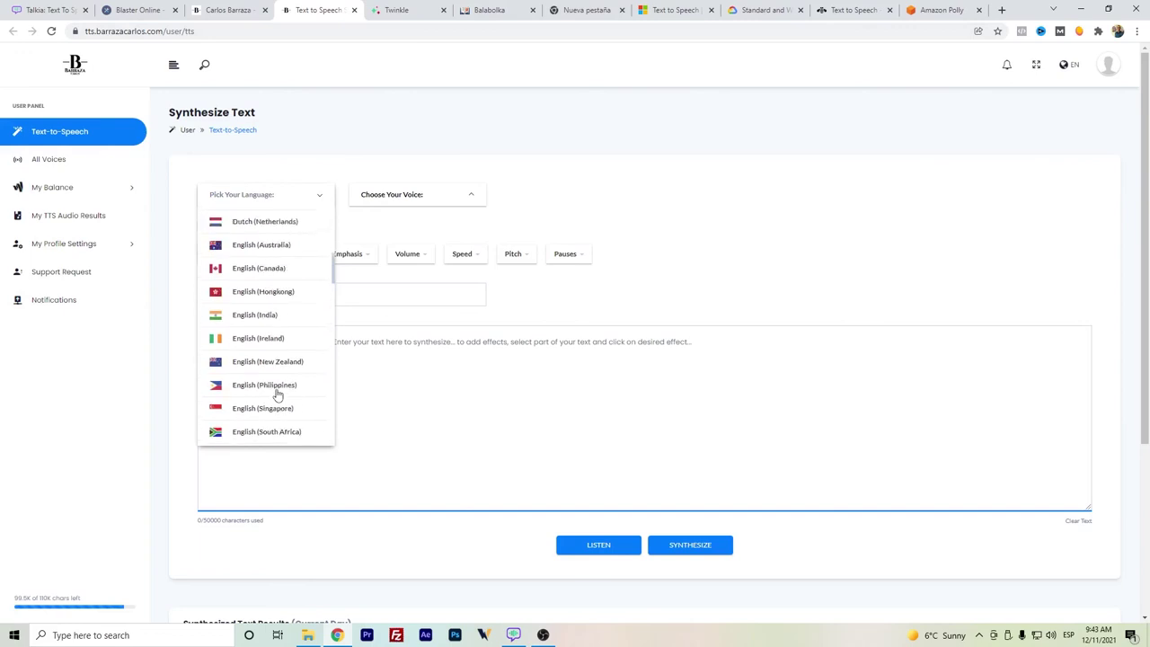
scroll(277, 311, "down", 3)
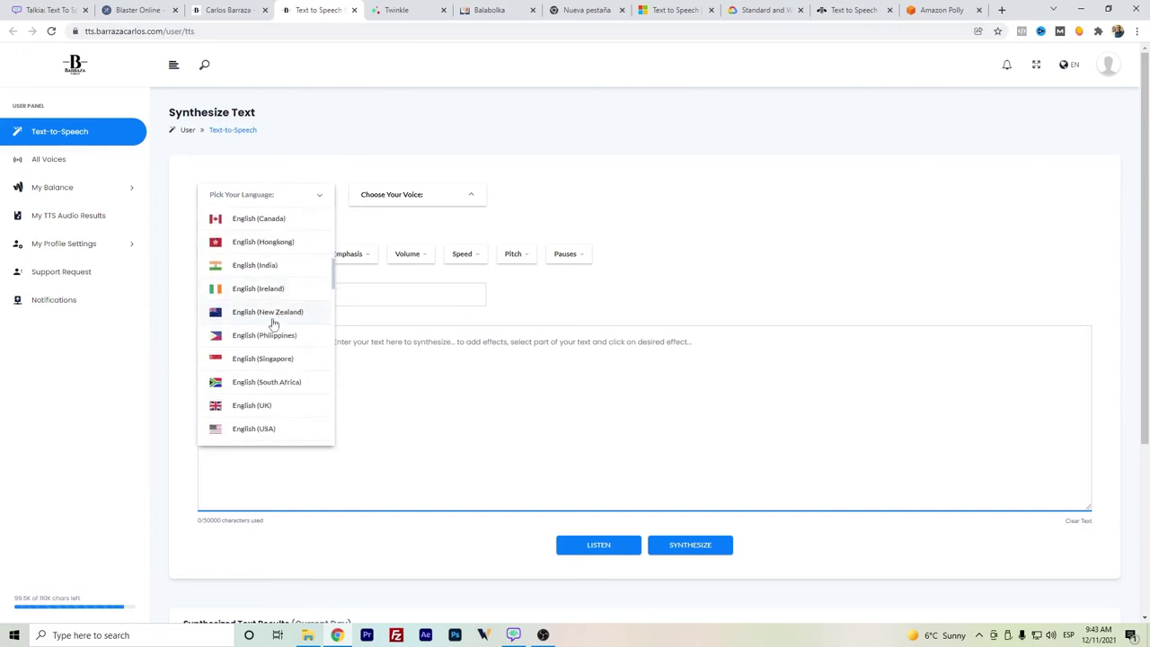
left_click(252, 429)
Select Guy (Male, Neural) from the list of available voices.
left_click(423, 194)
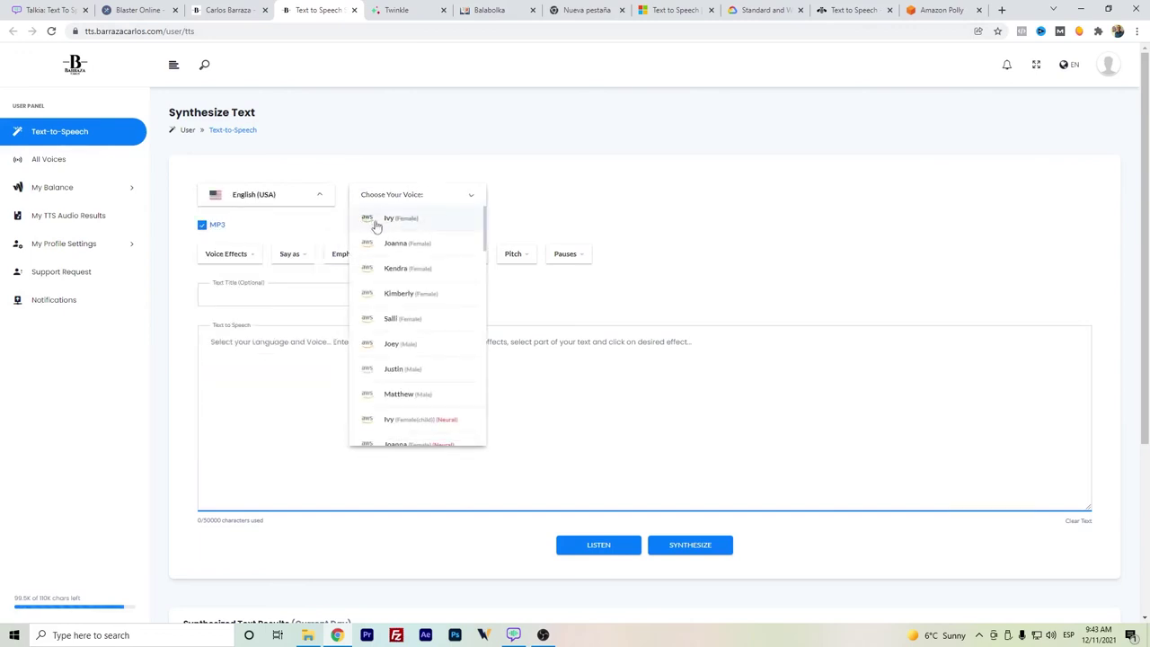
scroll(368, 241, "down", 1)
scroll(369, 241, "down", 1)
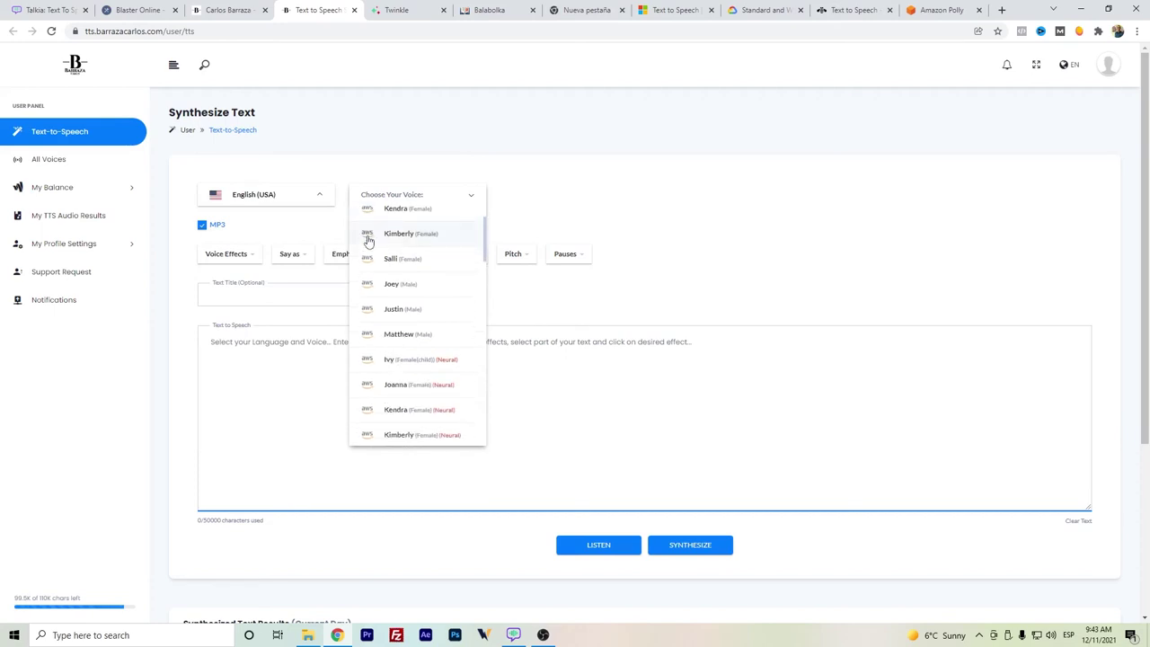
scroll(369, 241, "down", 10)
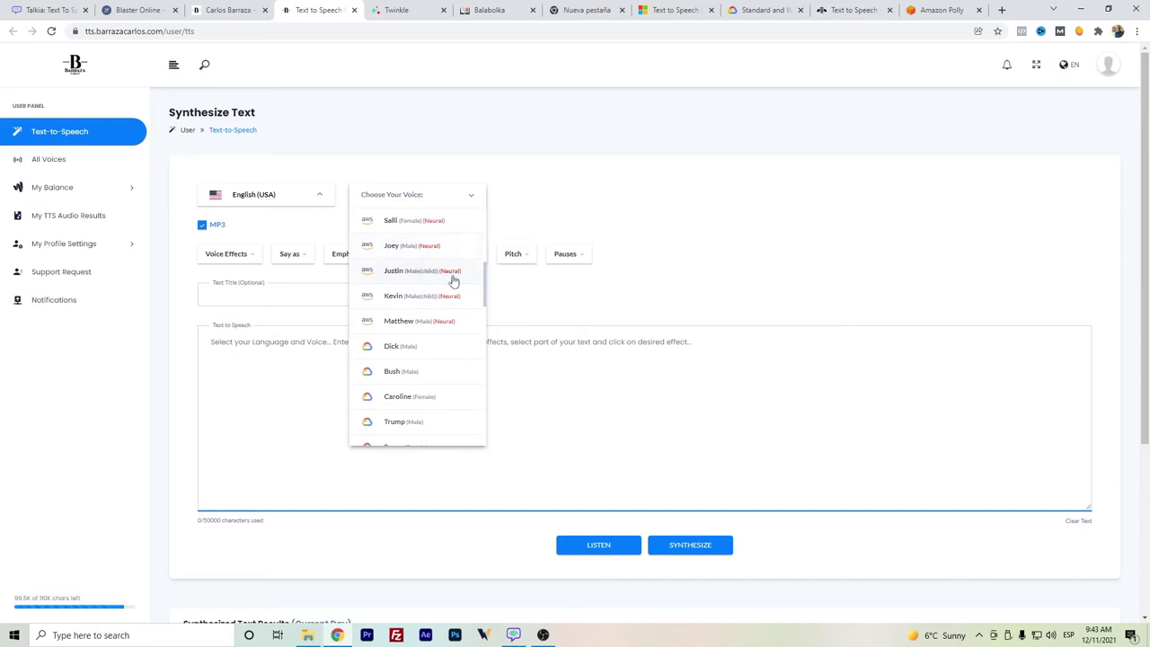
scroll(429, 265, "down", 5)
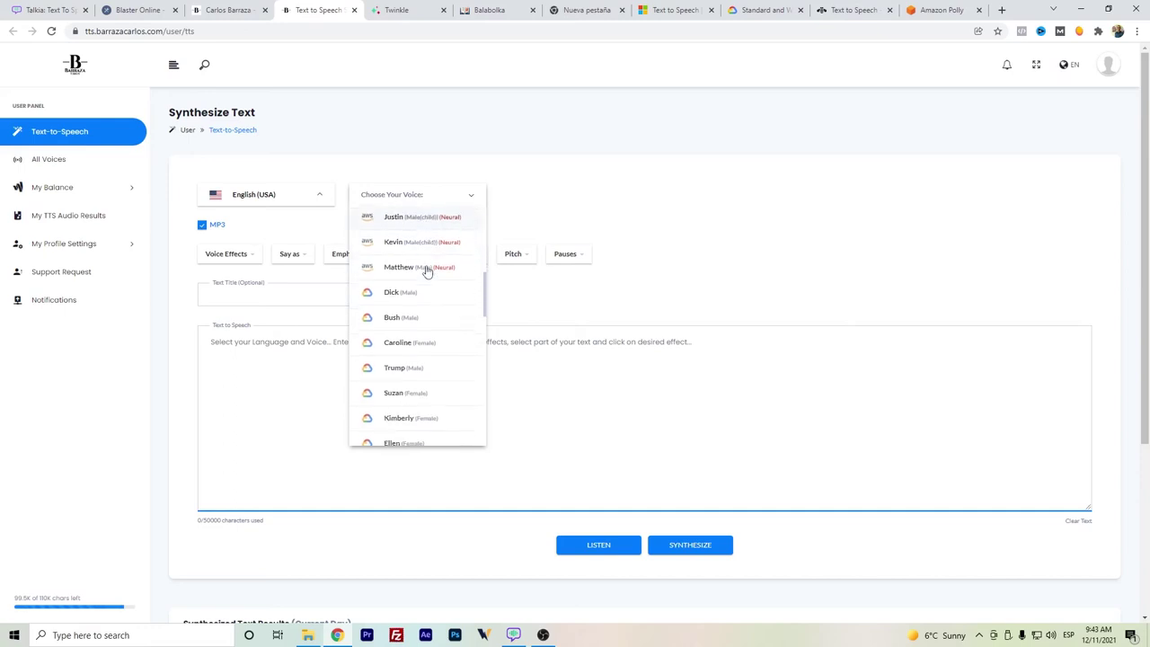
scroll(427, 241, "down", 3)
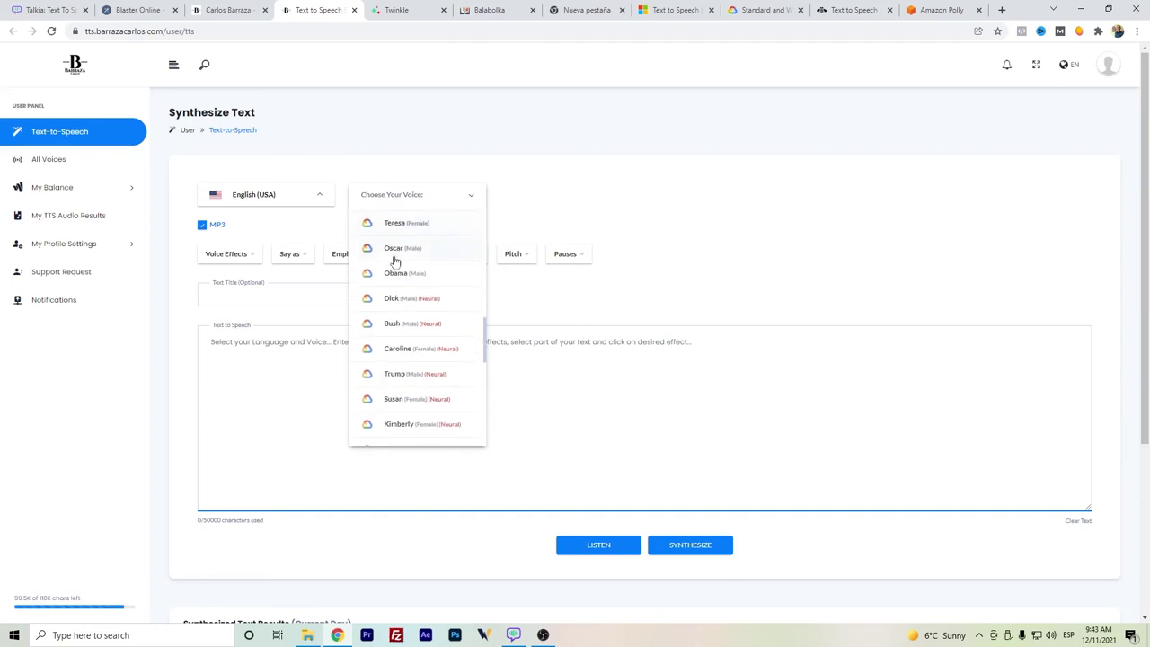
scroll(399, 254, "down", 1)
scroll(373, 296, "down", 2)
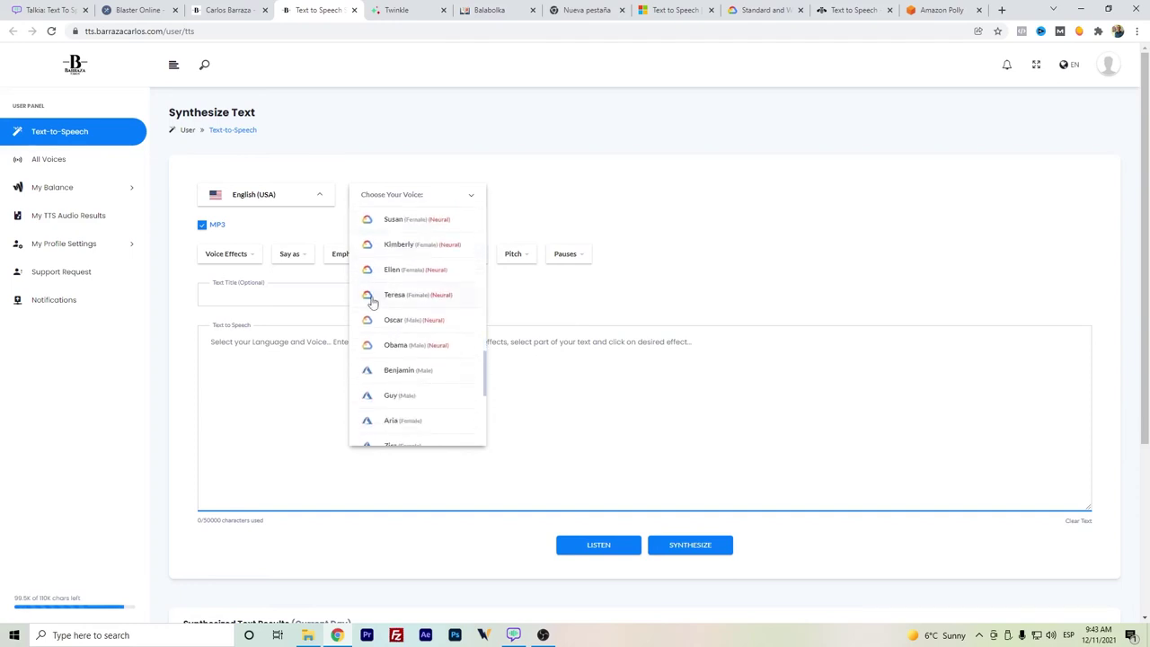
scroll(386, 324, "down", 5)
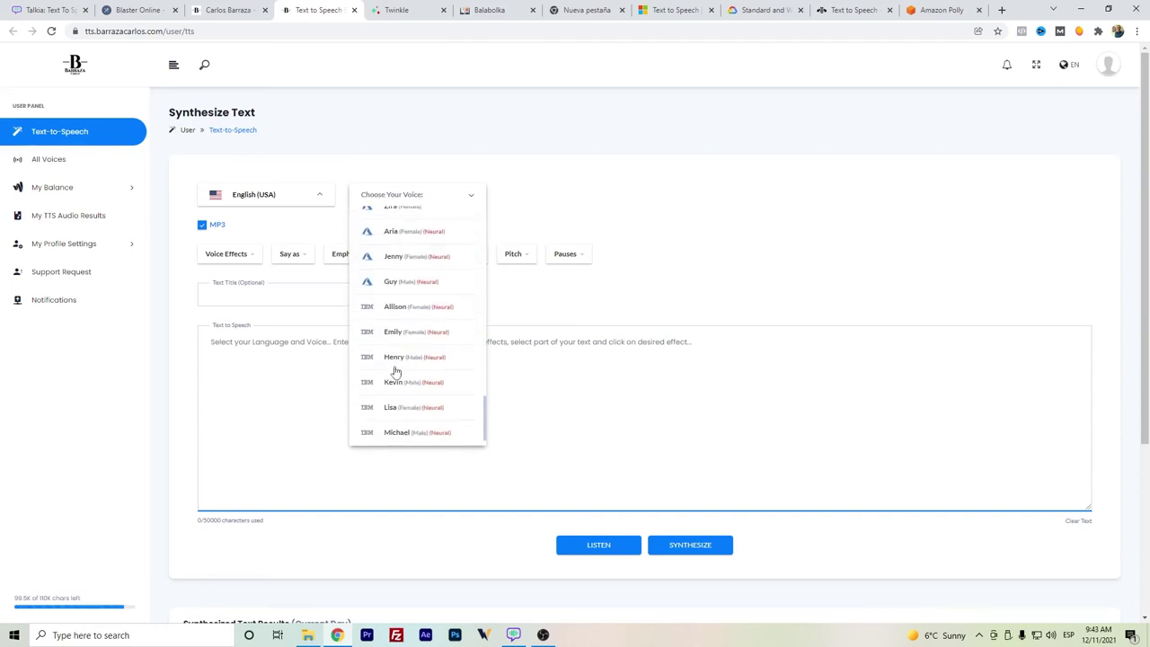
scroll(375, 301, "down", 1)
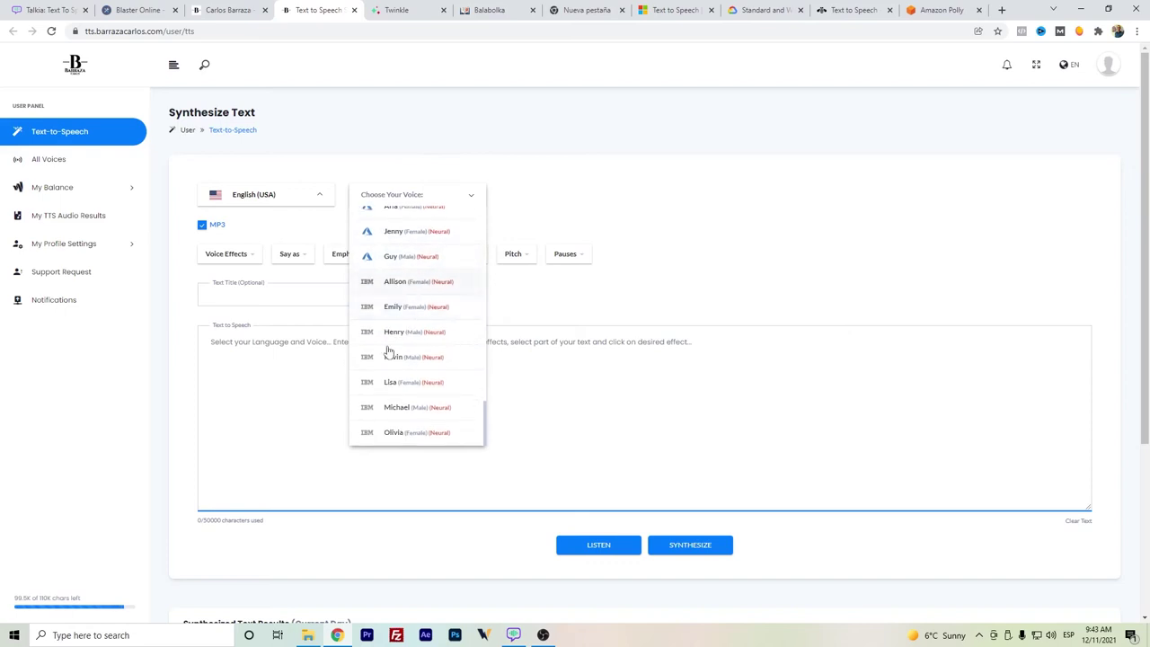
left_click(424, 261)
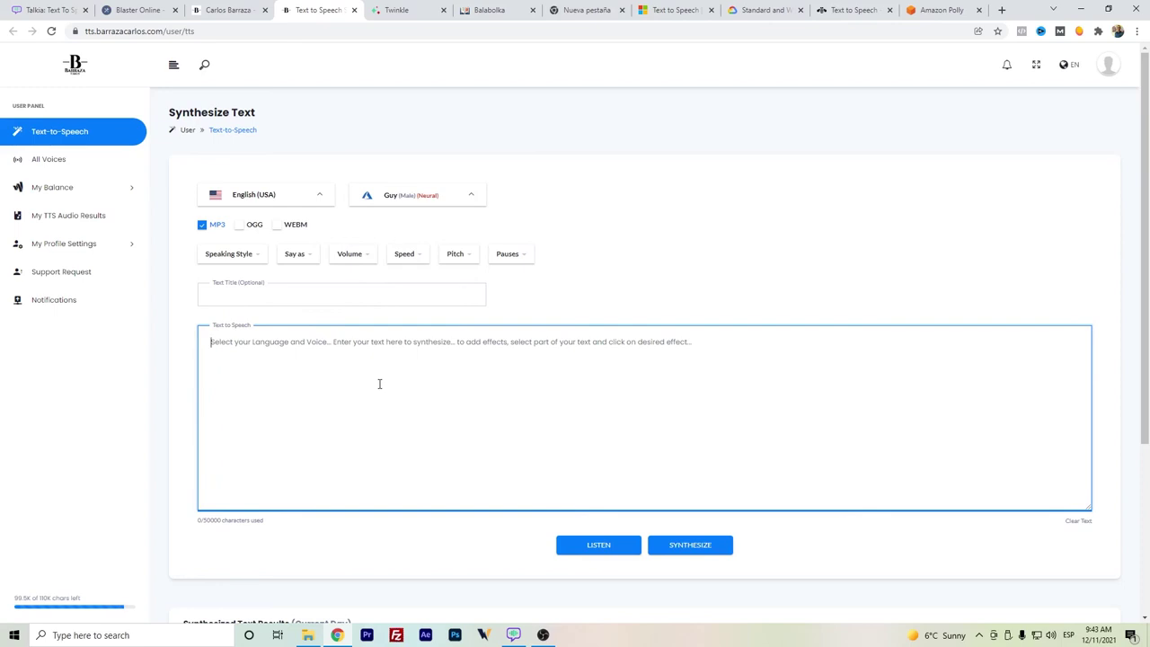
Enter 'Hello, I am a guy.' and listen to the Guy voice speak it.
type("Hello")
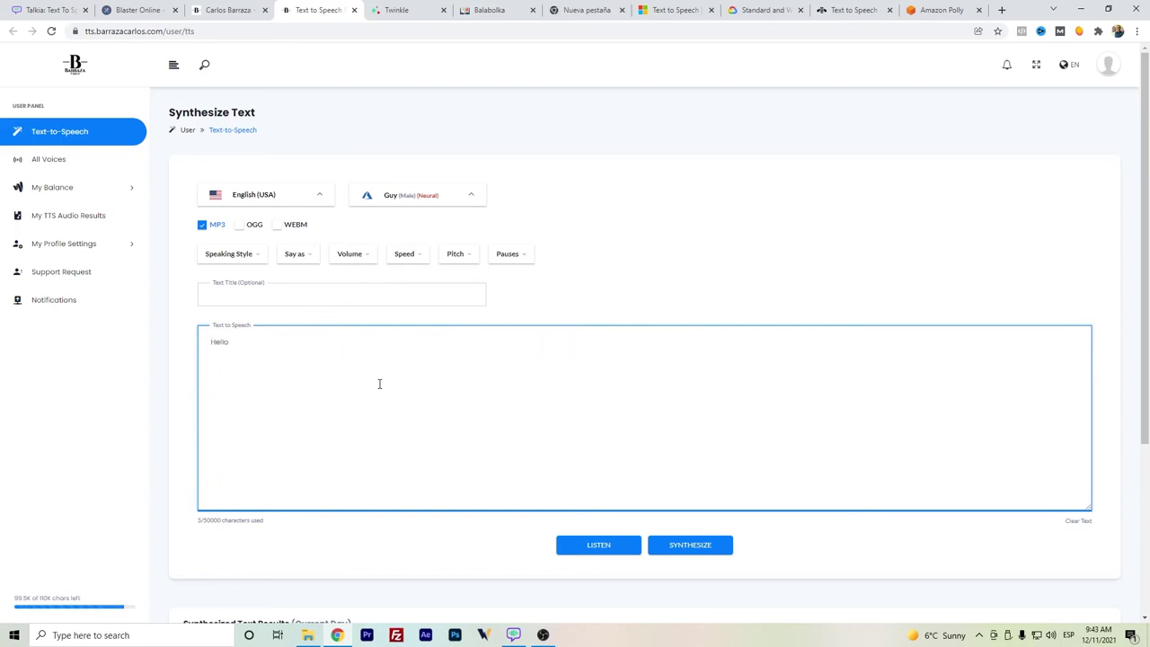
type(", I am a guy.")
left_click(604, 546)
left_click(589, 543)
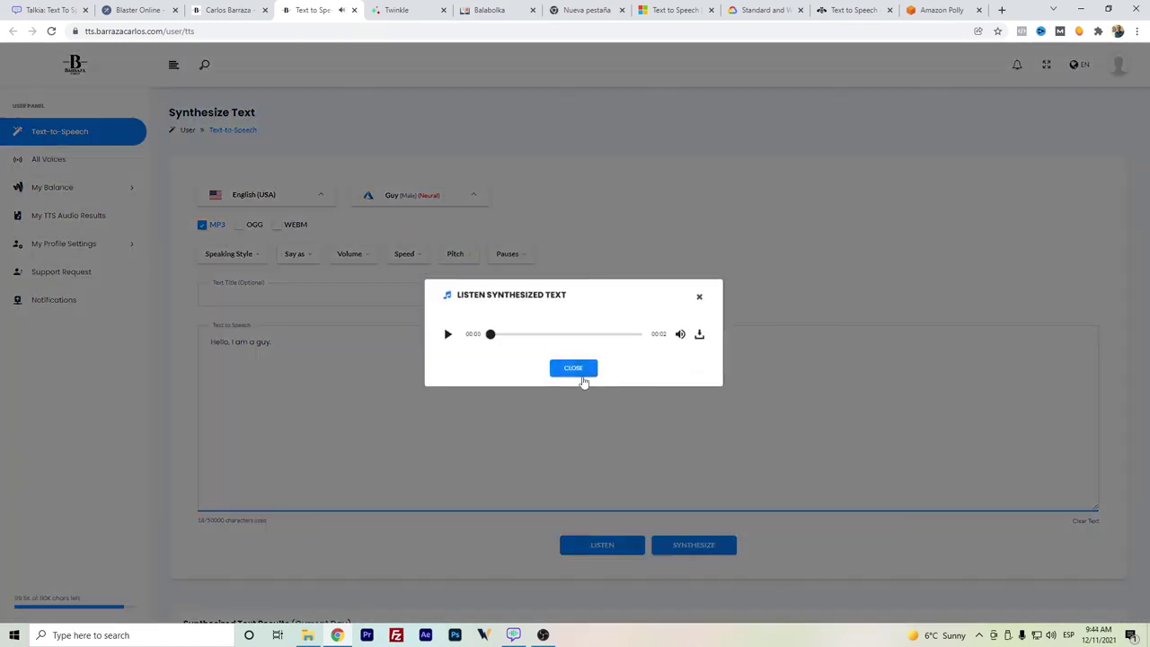
left_click(573, 369)
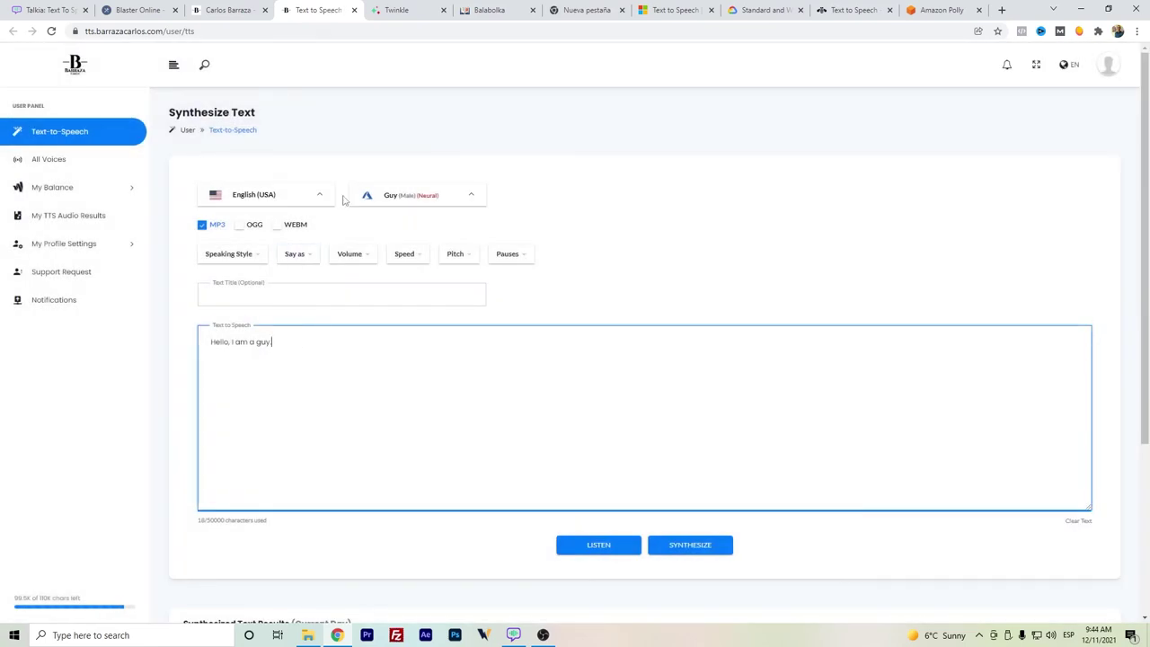
Keep the Guy voice and insert a medium-volume prosody tag.
left_click(396, 205)
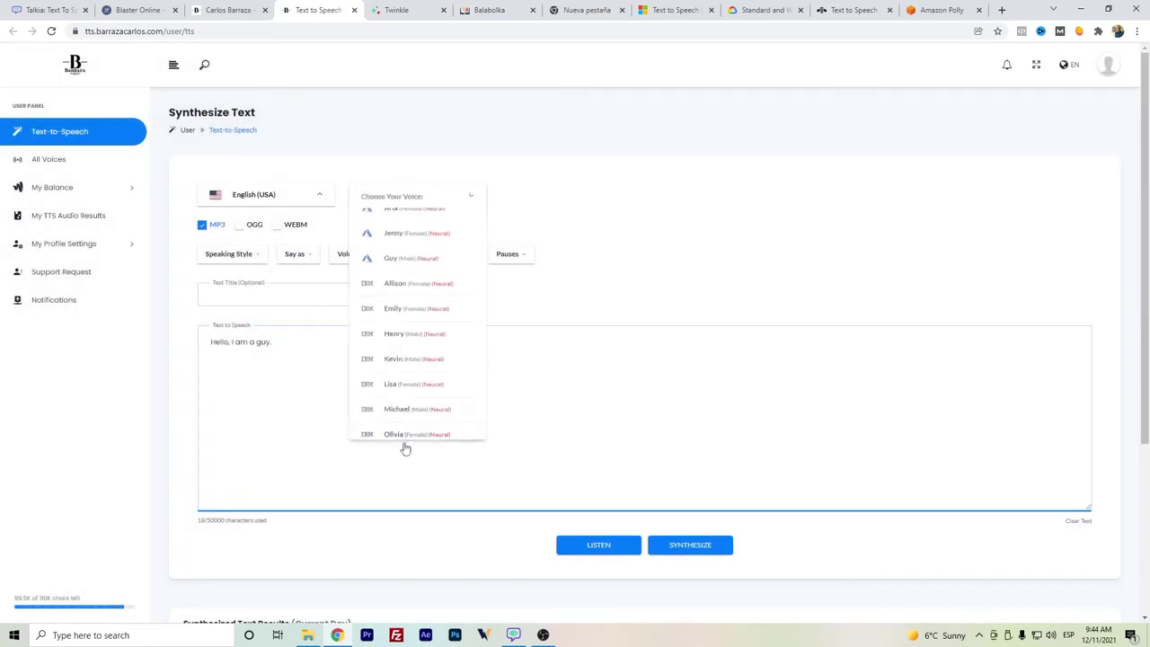
left_click(311, 438)
left_click(256, 257)
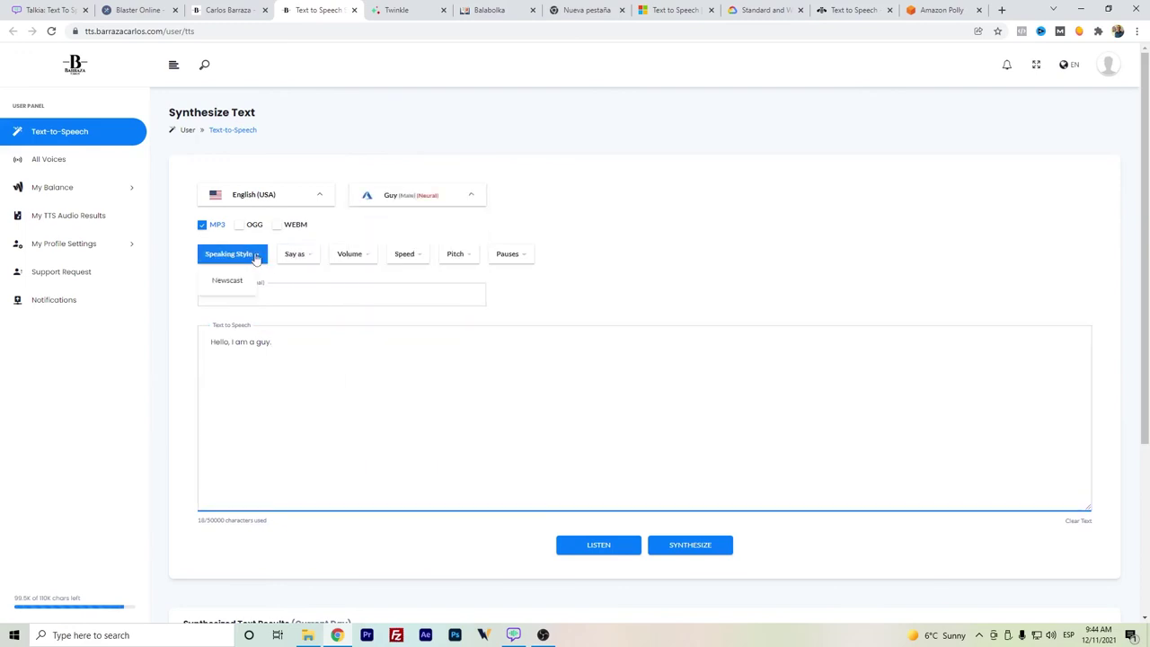
left_click(297, 257)
left_click(351, 257)
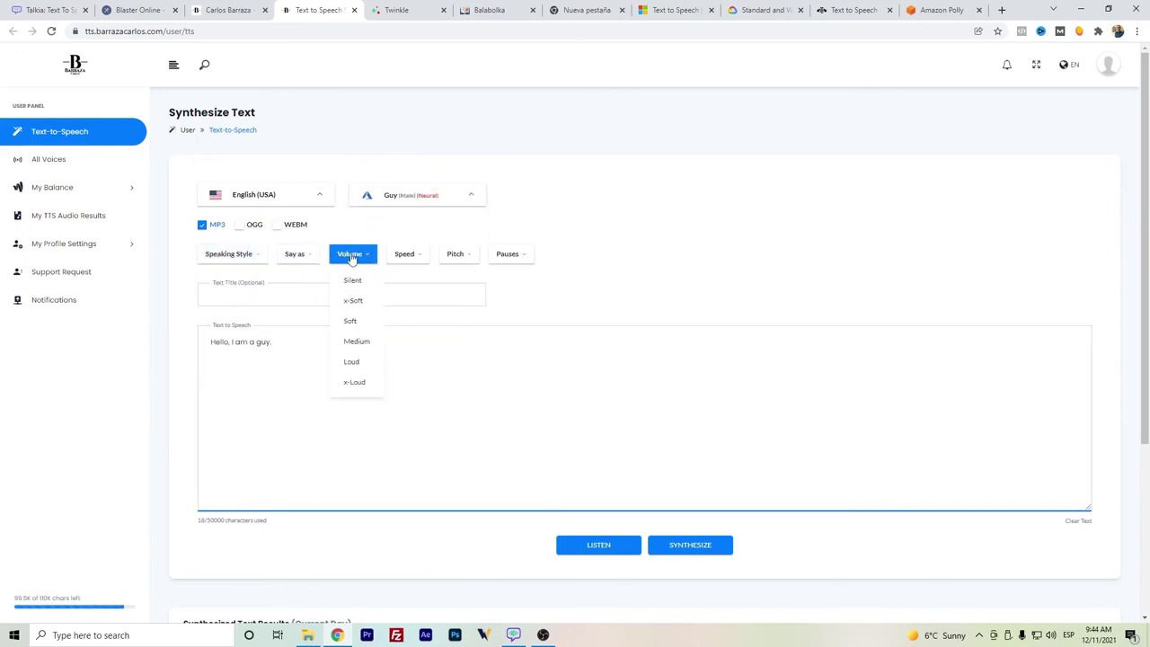
left_click(297, 257)
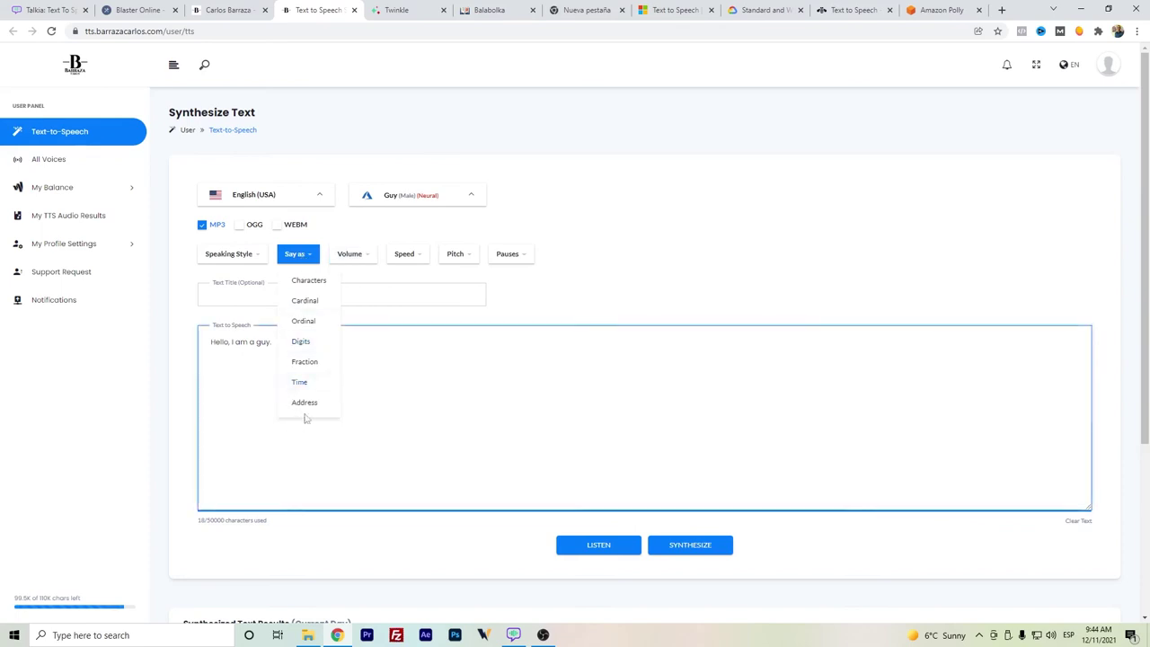
left_click(372, 349)
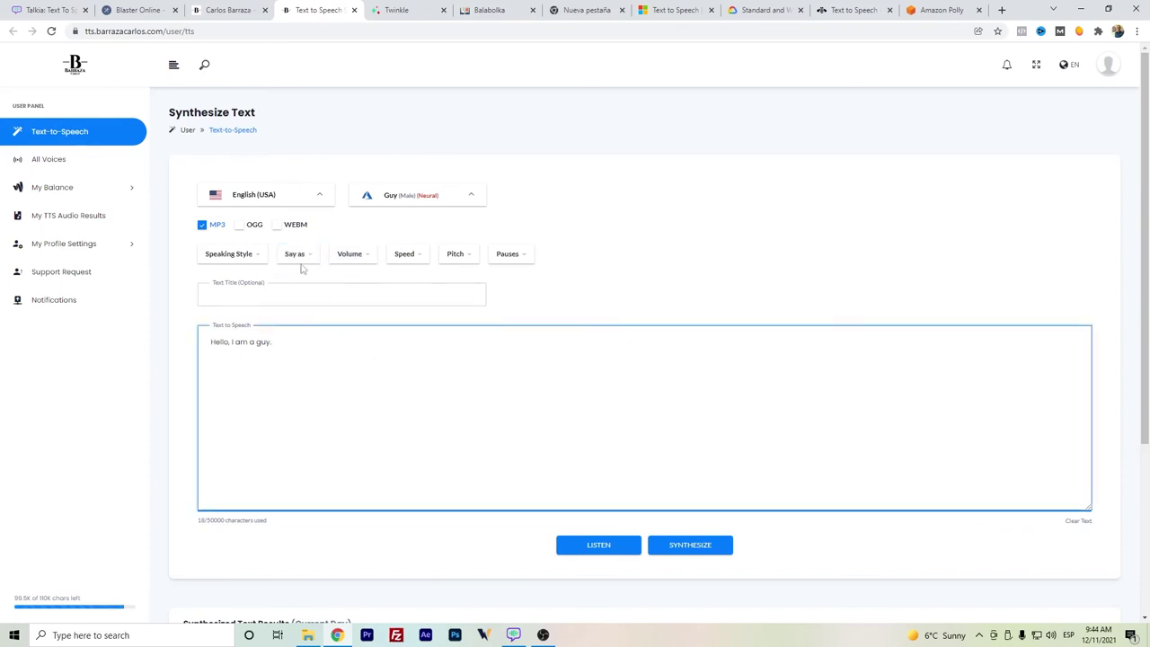
left_click(335, 260)
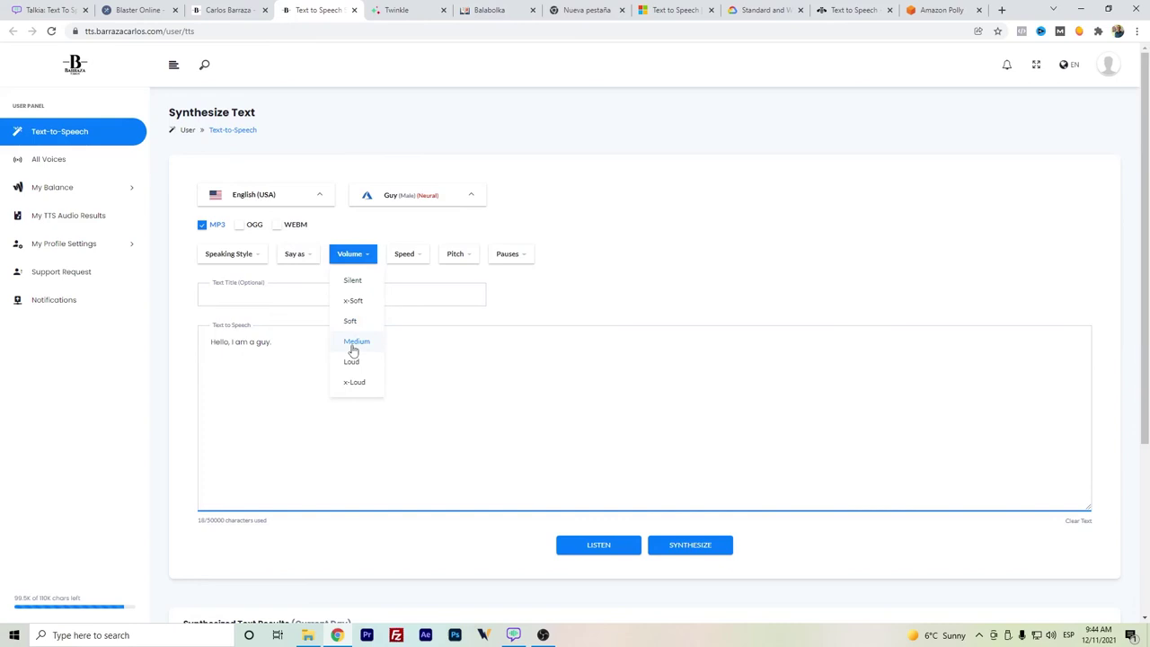
left_click(353, 349)
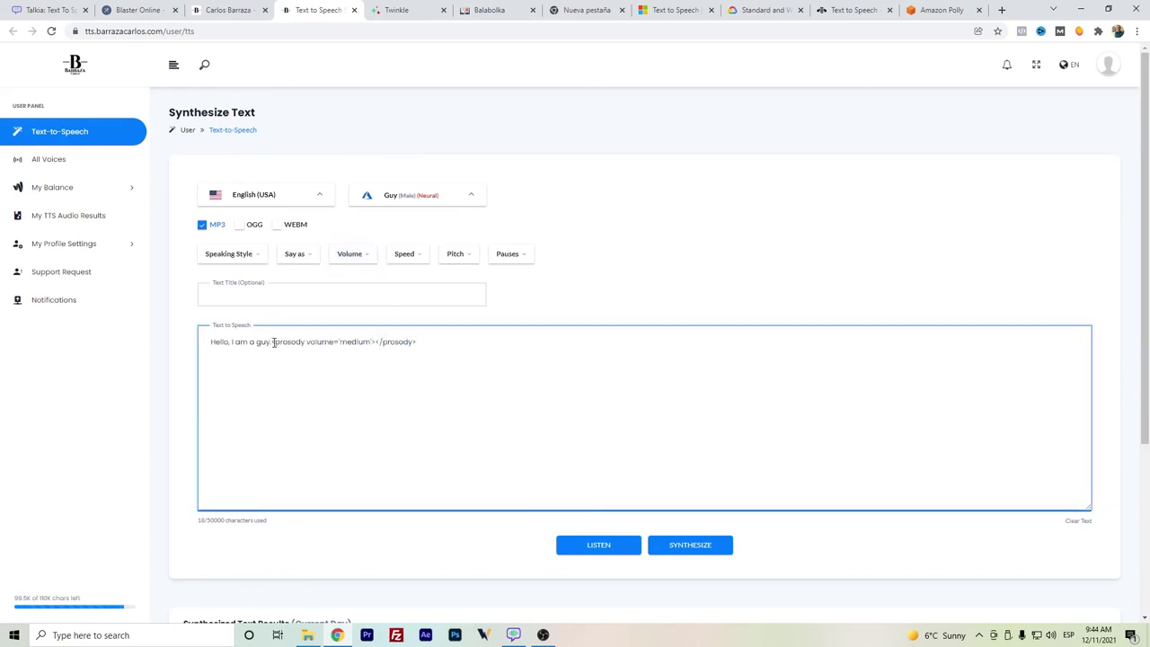
Move 'Hello, I am a guy.' inside the prosody tags.
left_click_drag(273, 343, 410, 341)
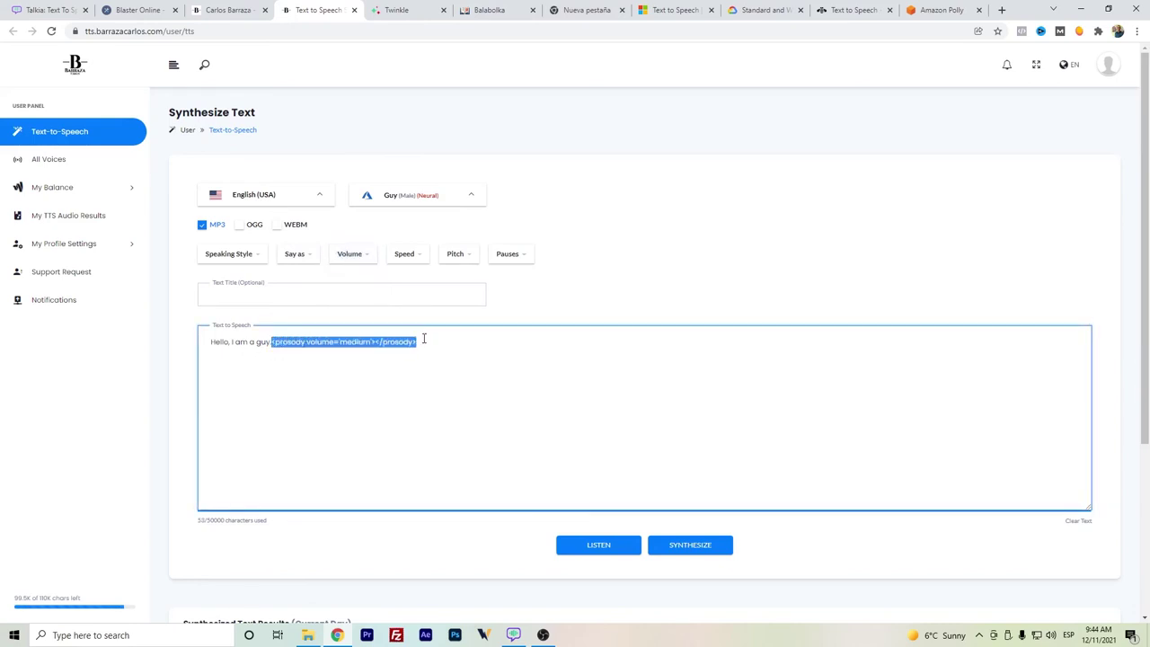
left_click(280, 356)
left_click_drag(272, 344, 188, 348)
key("ctrl+c")
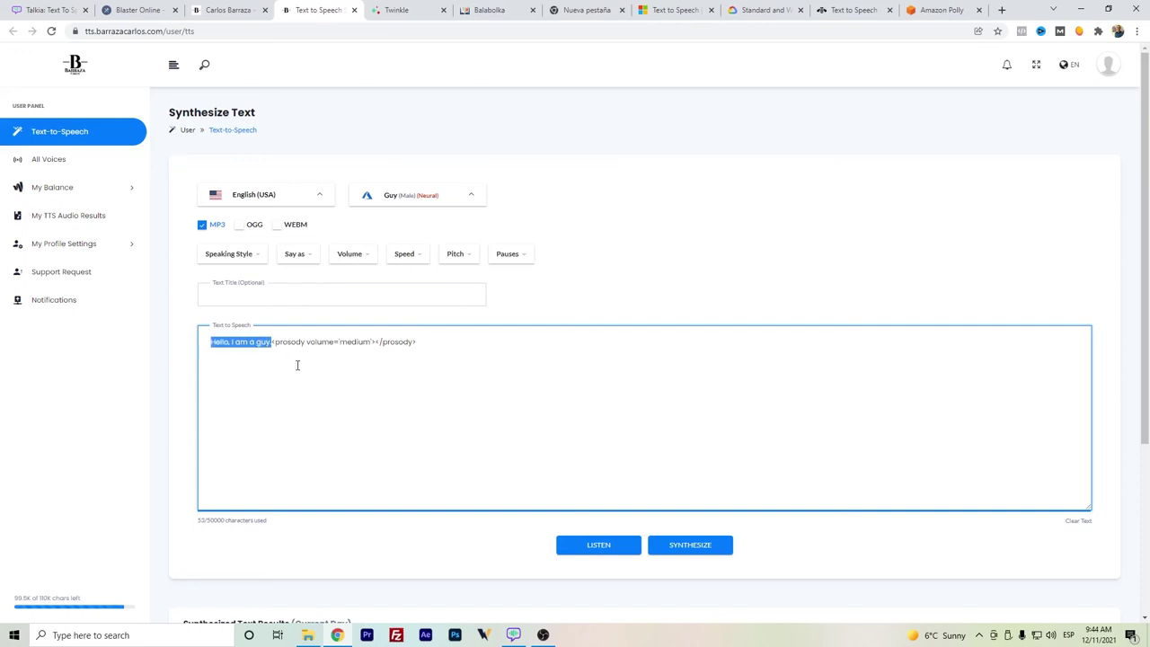
key("BackSpace")
key("ctrl+v")
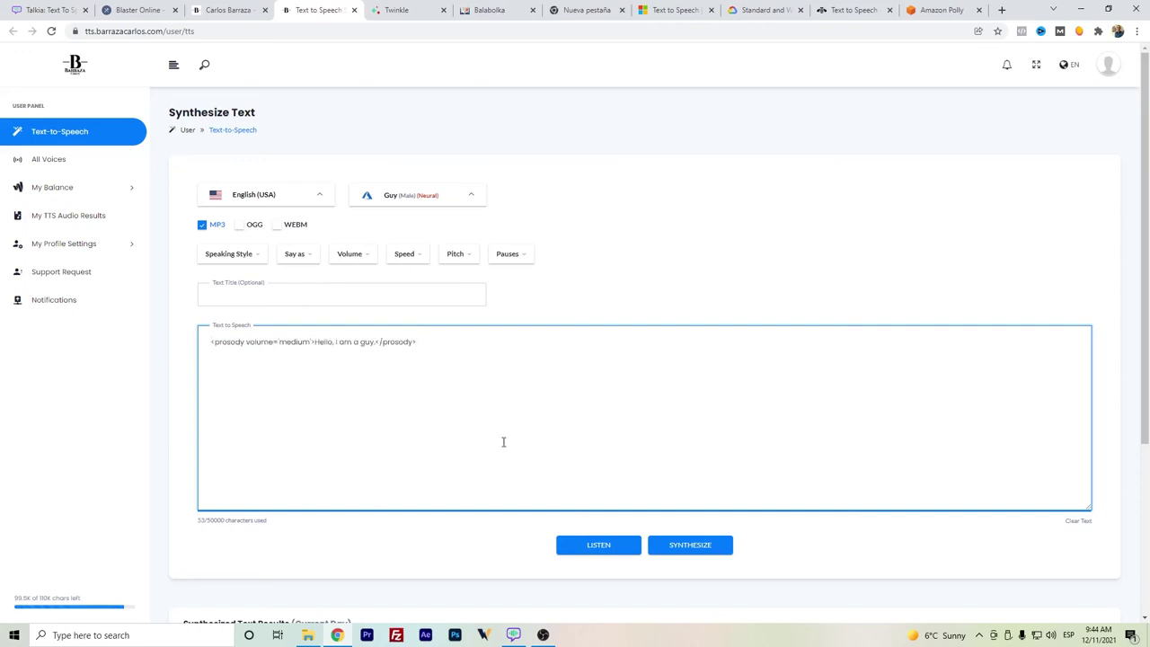
In Talkia, raise the pitch to maximum and speed up 'I am Carlos.' slightly.
left_click(513, 634)
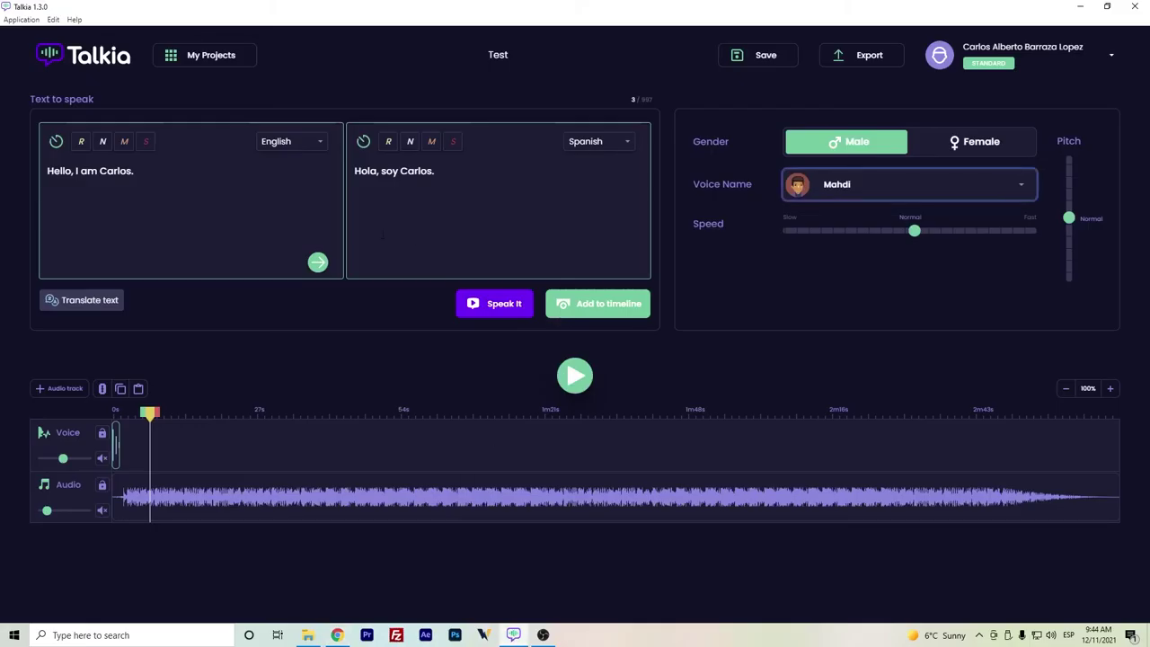
left_click_drag(134, 171, 74, 170)
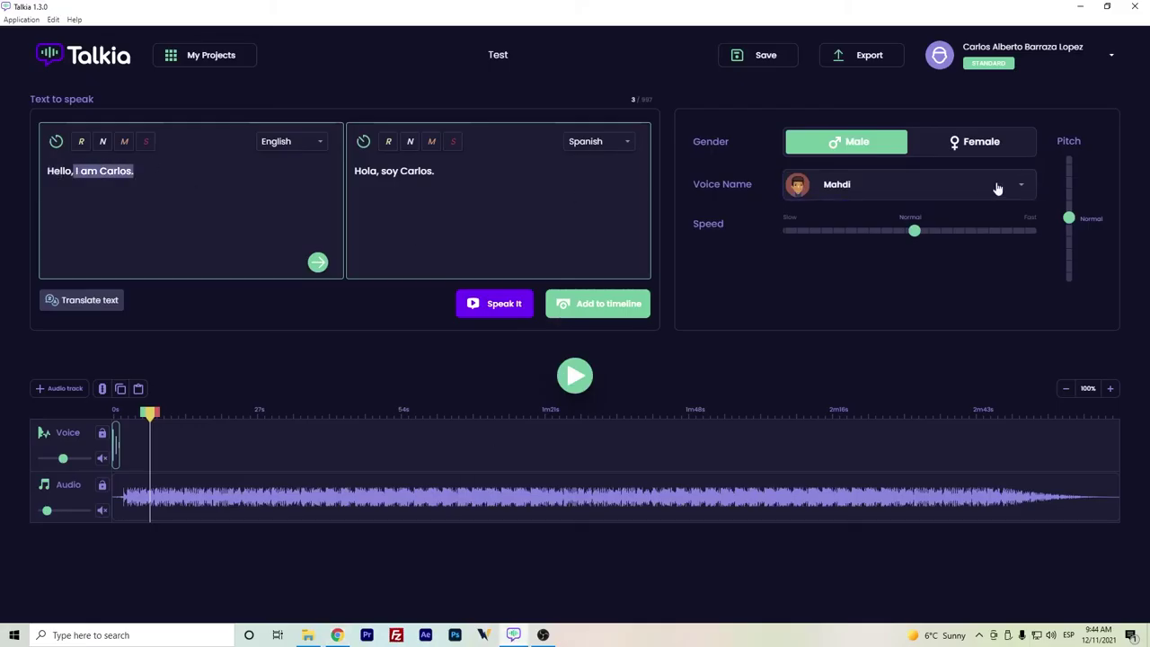
left_click_drag(1068, 219, 1069, 172)
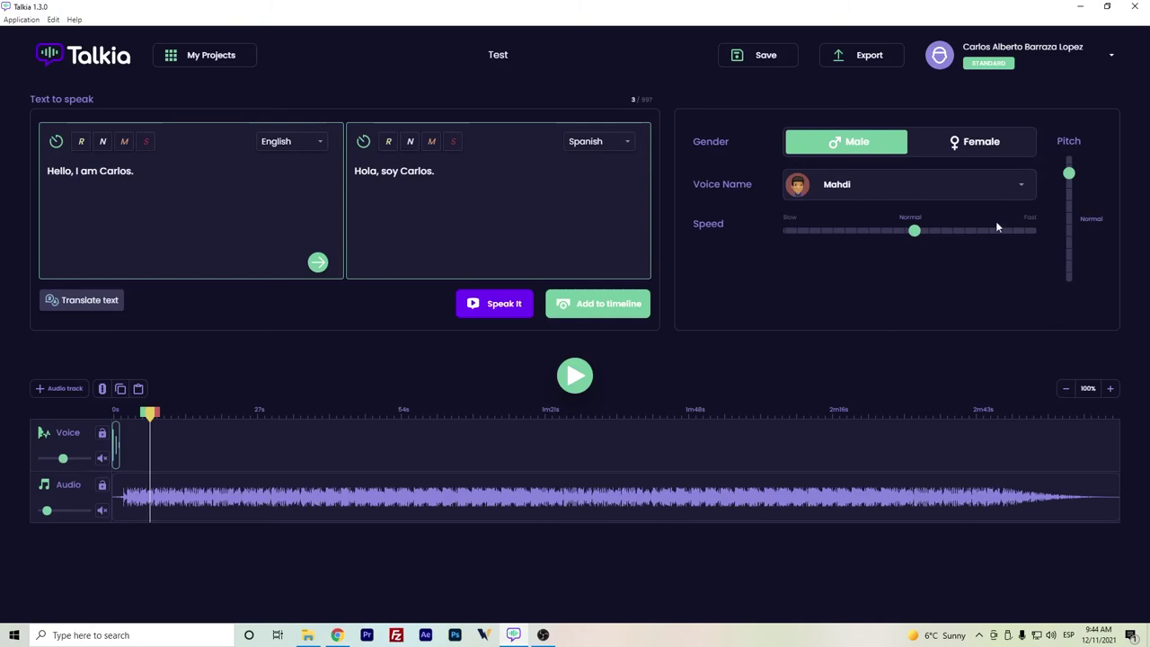
left_click_drag(914, 231, 957, 243)
Apply the R speech effect to 'I am Carlos.' and return to Barraza.
left_click_drag(134, 171, 73, 170)
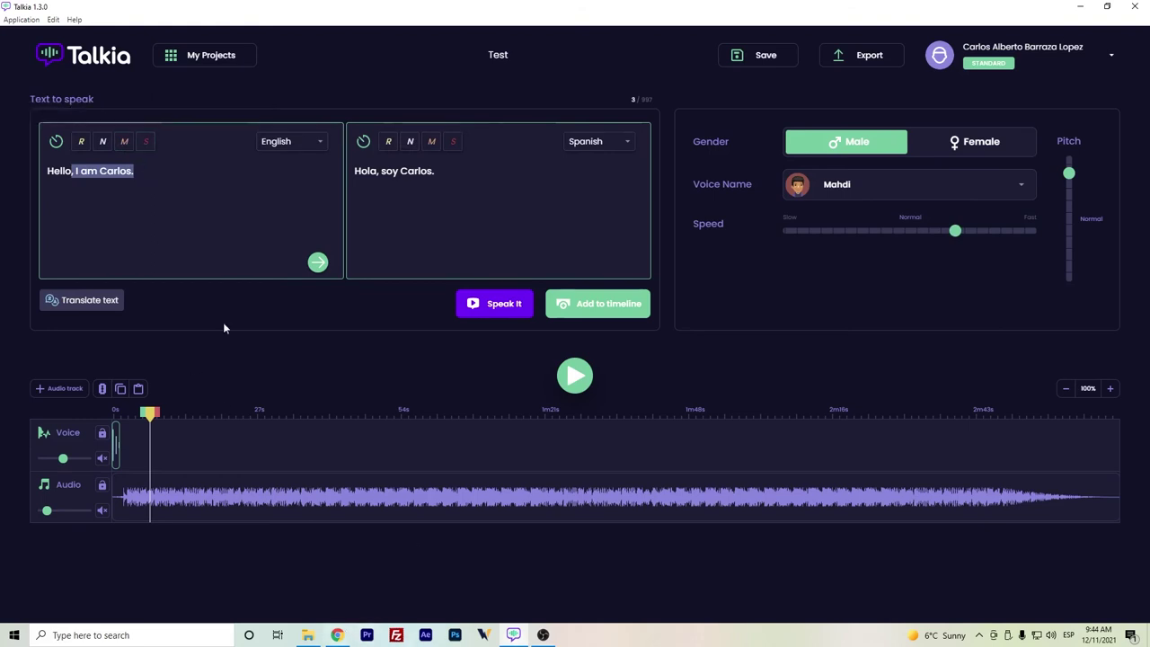
left_click(81, 141)
left_click(336, 634)
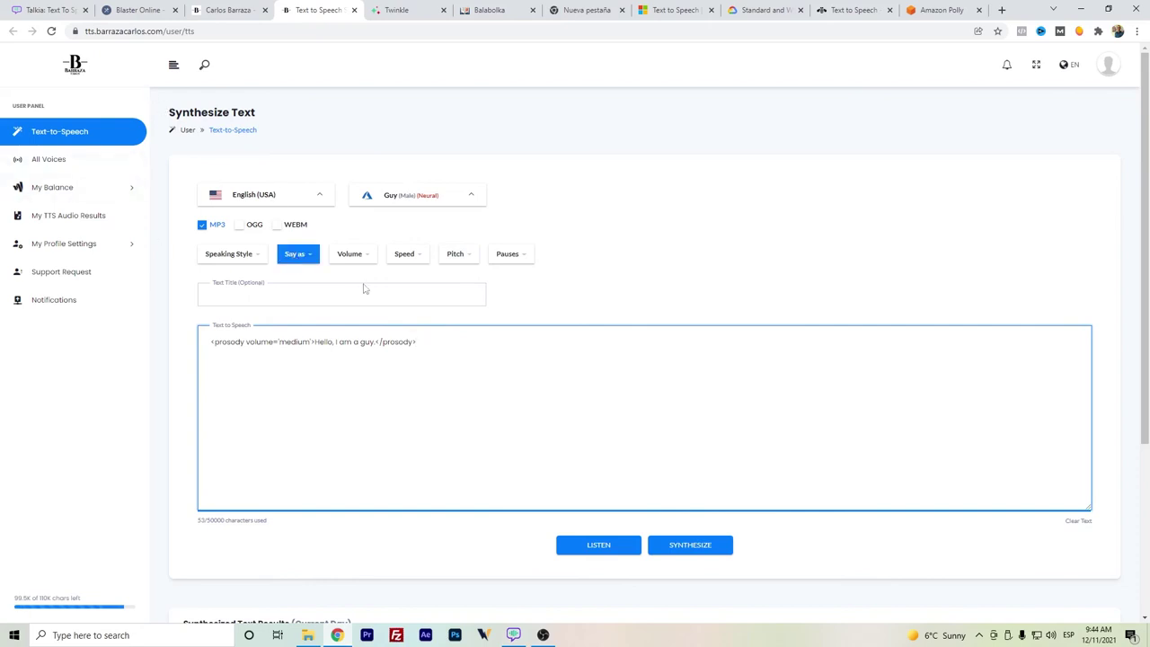
Delete the closing prosody tag and open Barraza's all-voices page.
left_click_drag(429, 341, 185, 334)
key("BackSpace")
key("BackSpace")
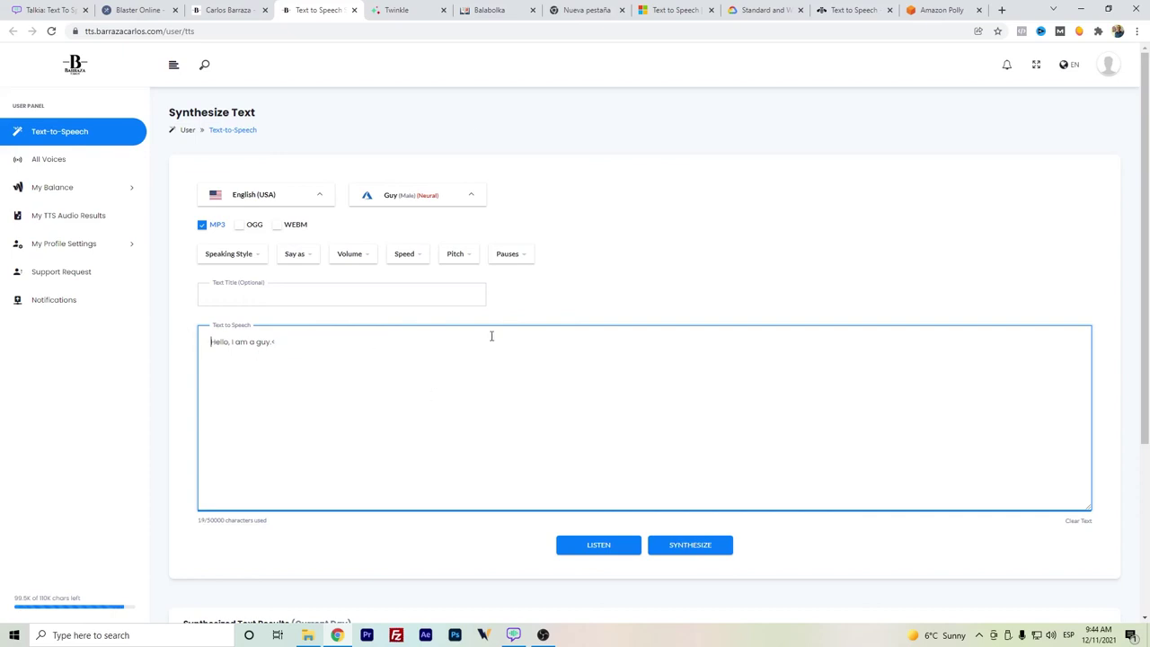
left_click(252, 7)
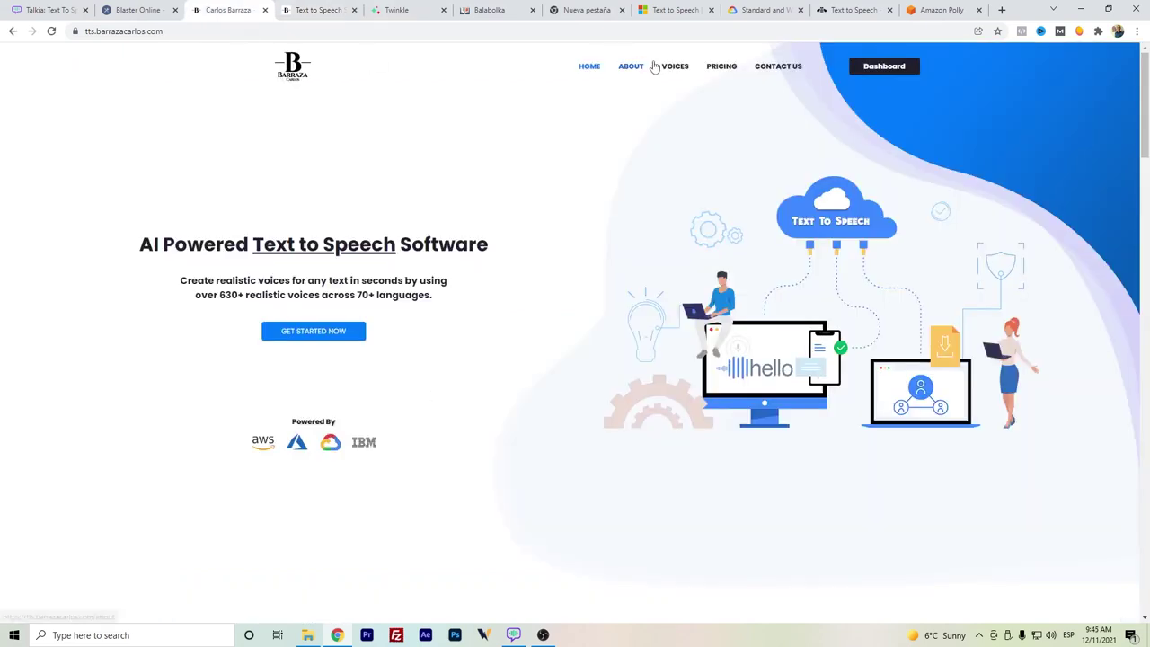
left_click(695, 87)
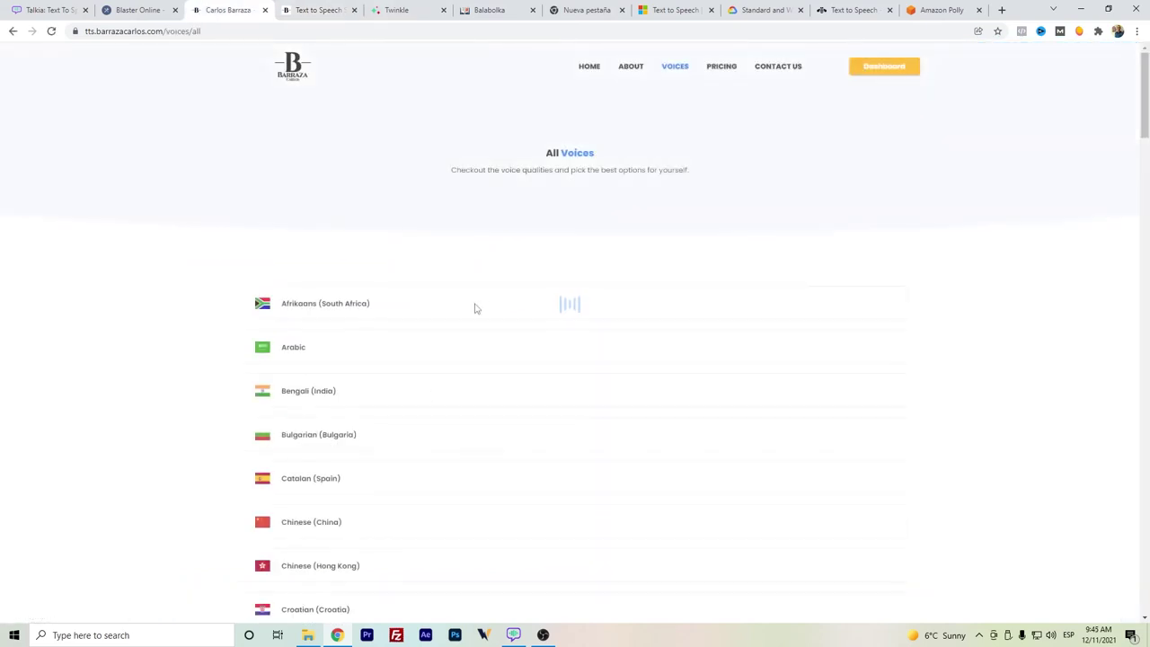
Show the English (US) voice samples and scroll down to the Obama and IBM players.
scroll(476, 308, "down", 7)
scroll(477, 309, "down", 10)
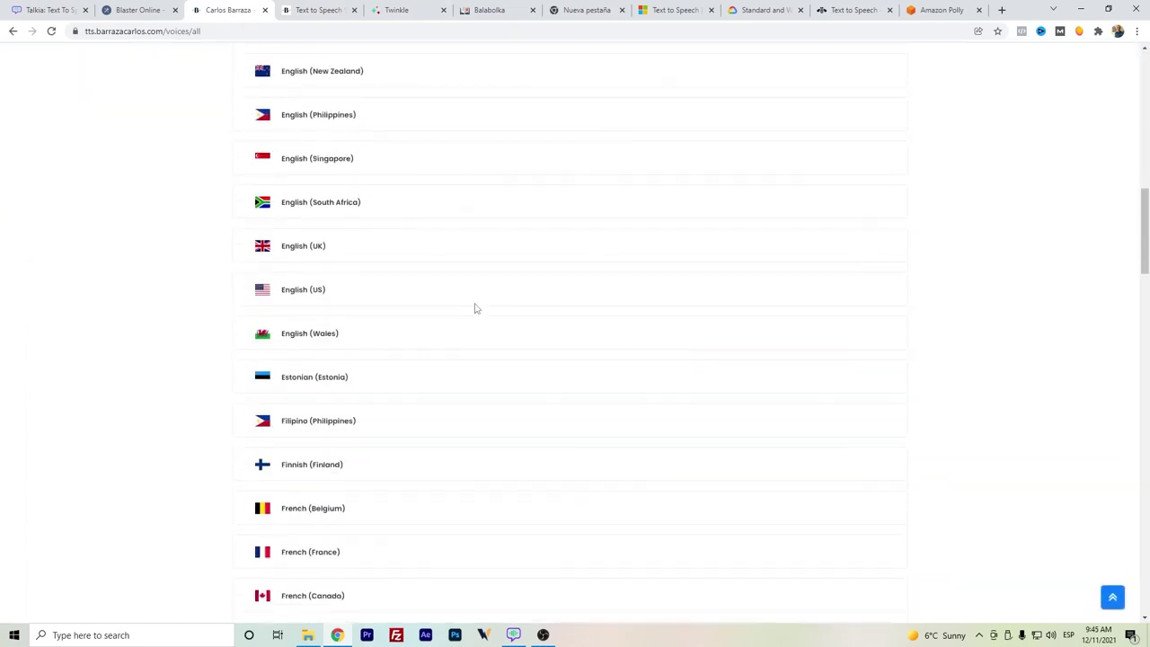
scroll(452, 285, "down", 2)
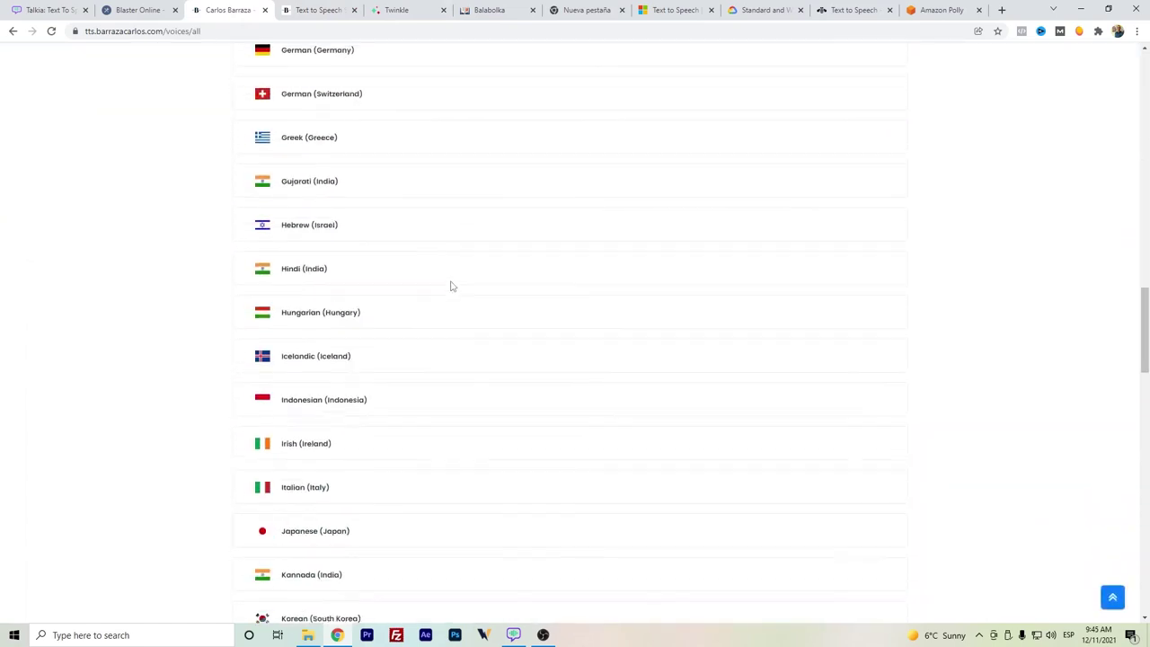
scroll(452, 285, "up", 6)
scroll(452, 285, "up", 5)
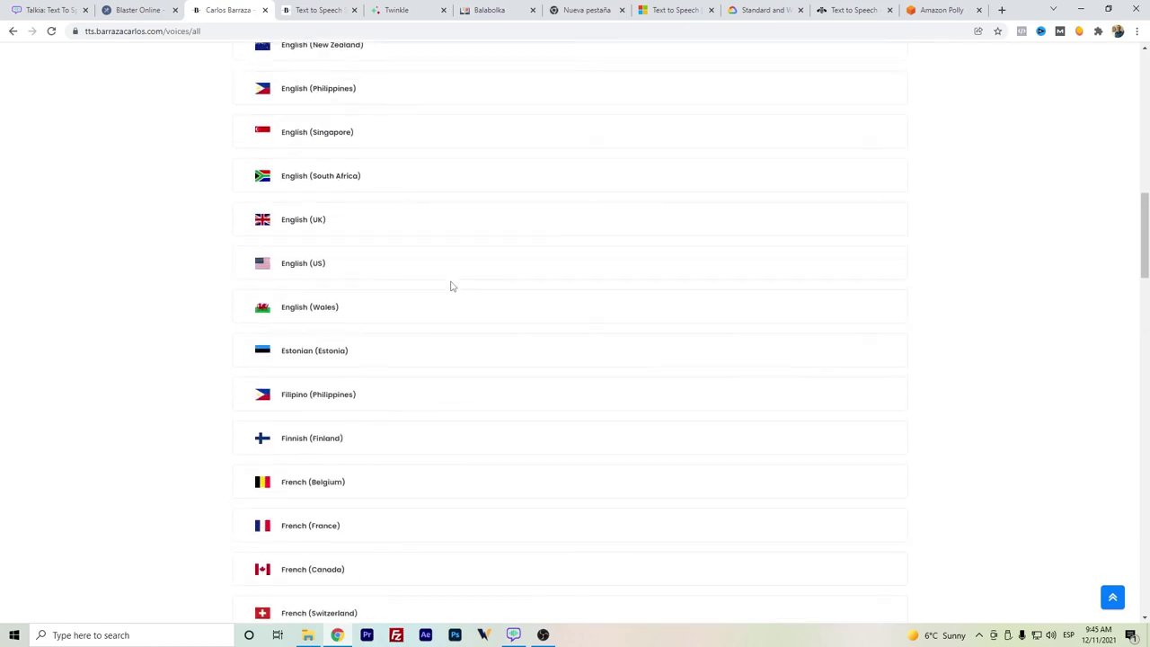
scroll(342, 409, "down", 1)
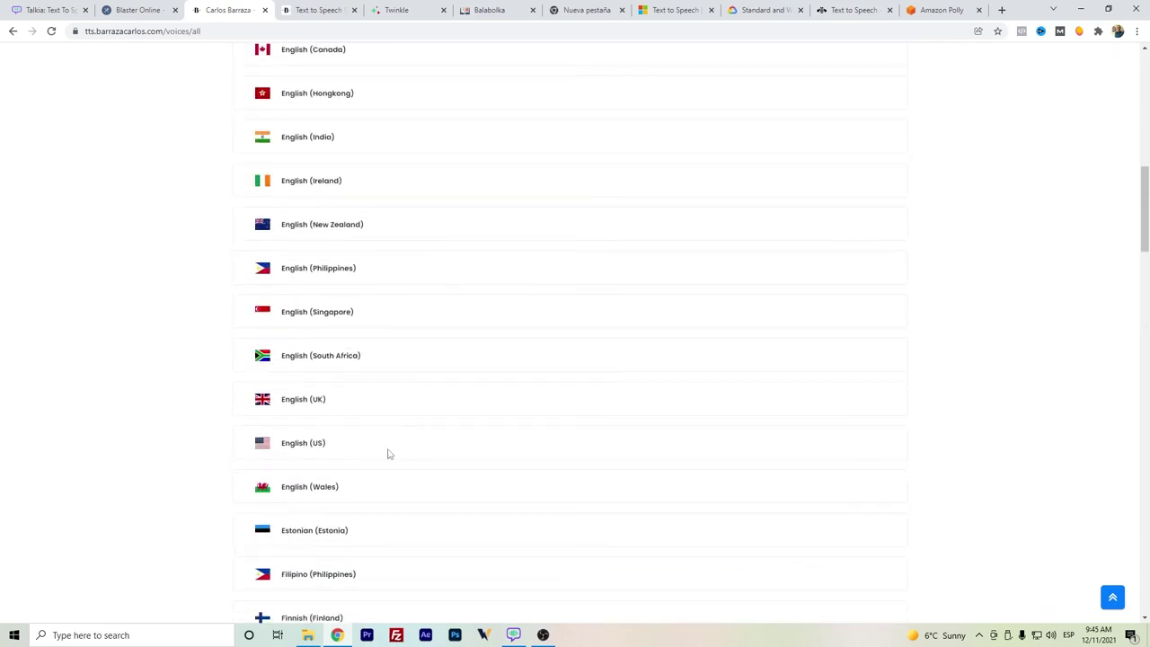
left_click(316, 449)
scroll(368, 367, "down", 6)
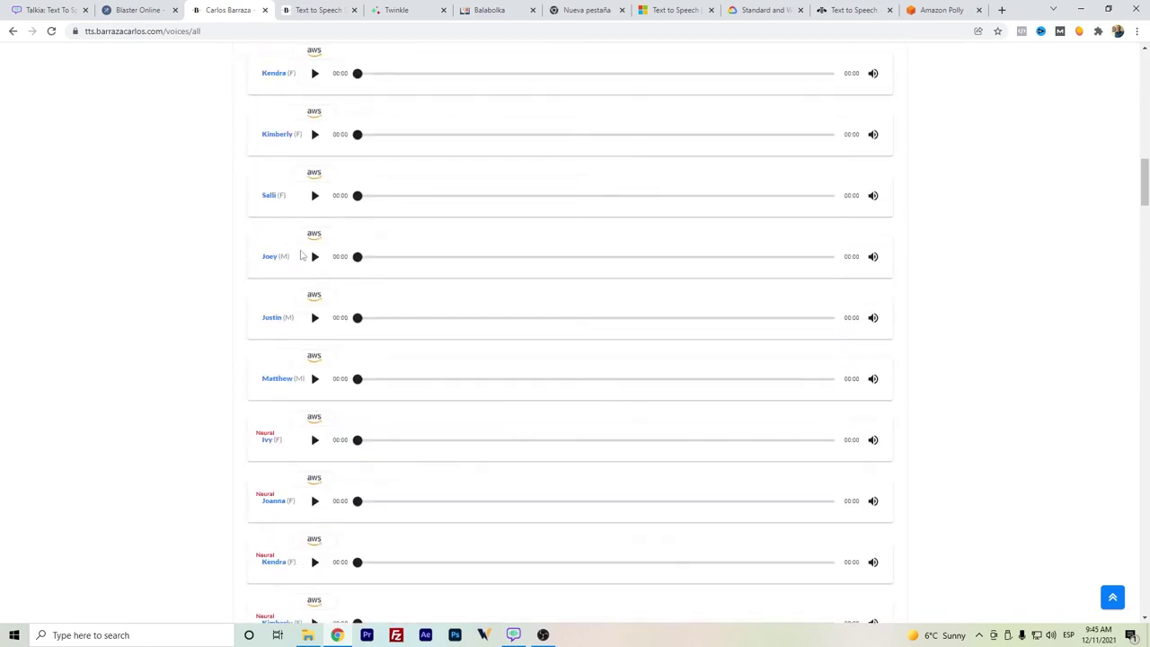
scroll(301, 256, "down", 10)
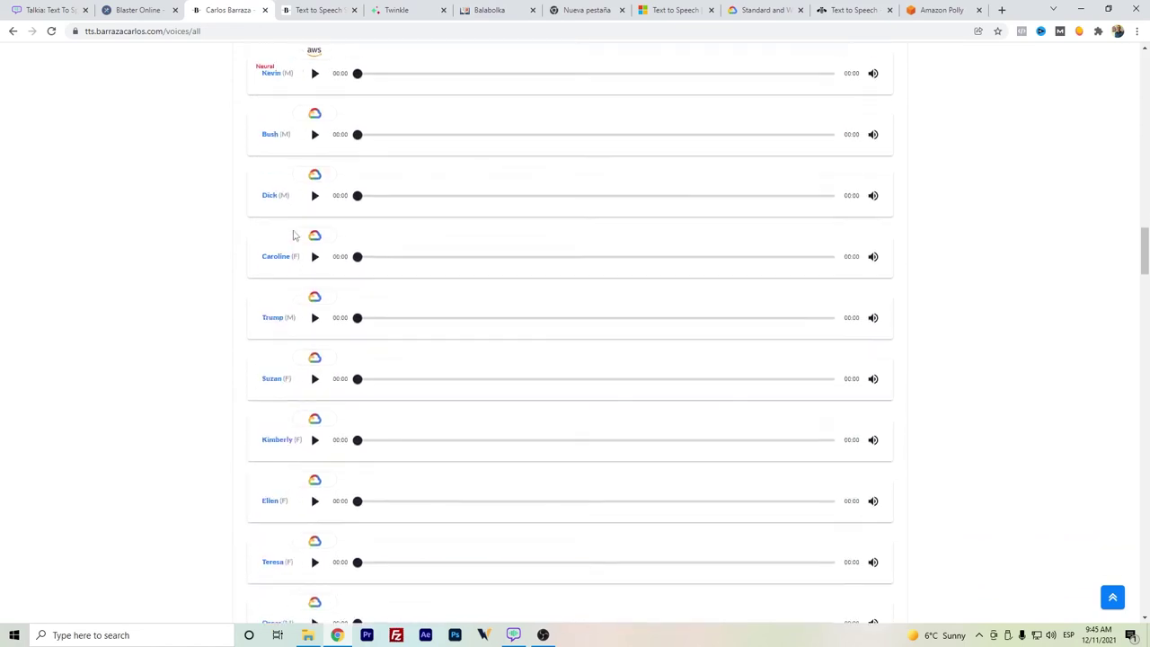
scroll(293, 235, "down", 10)
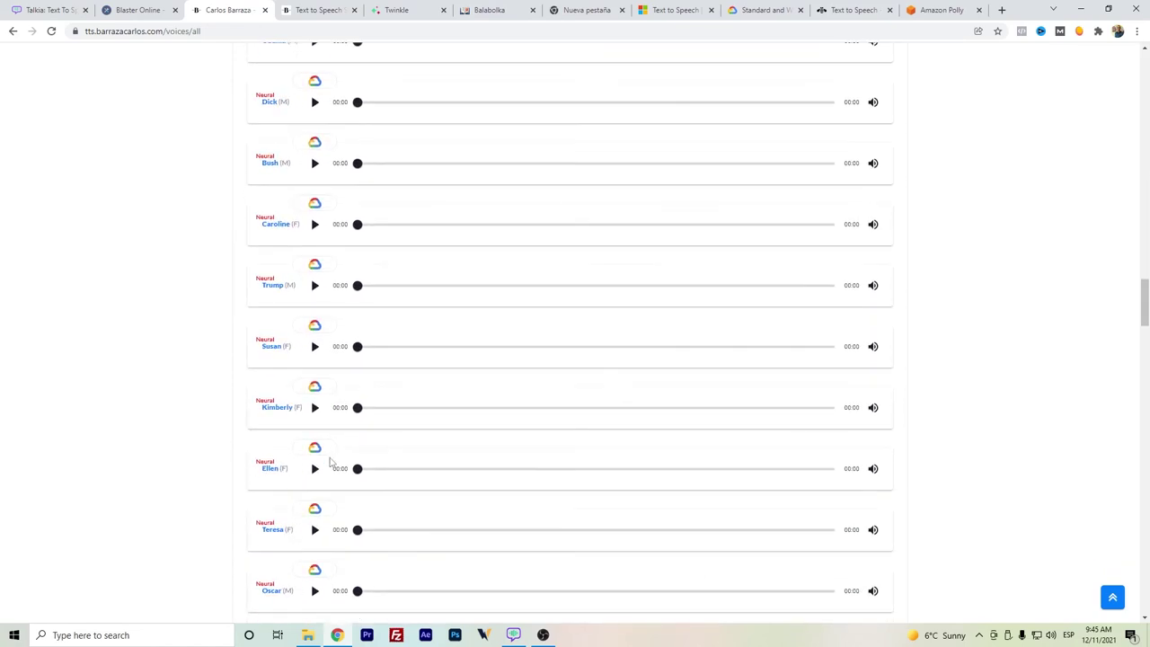
scroll(330, 462, "down", 4)
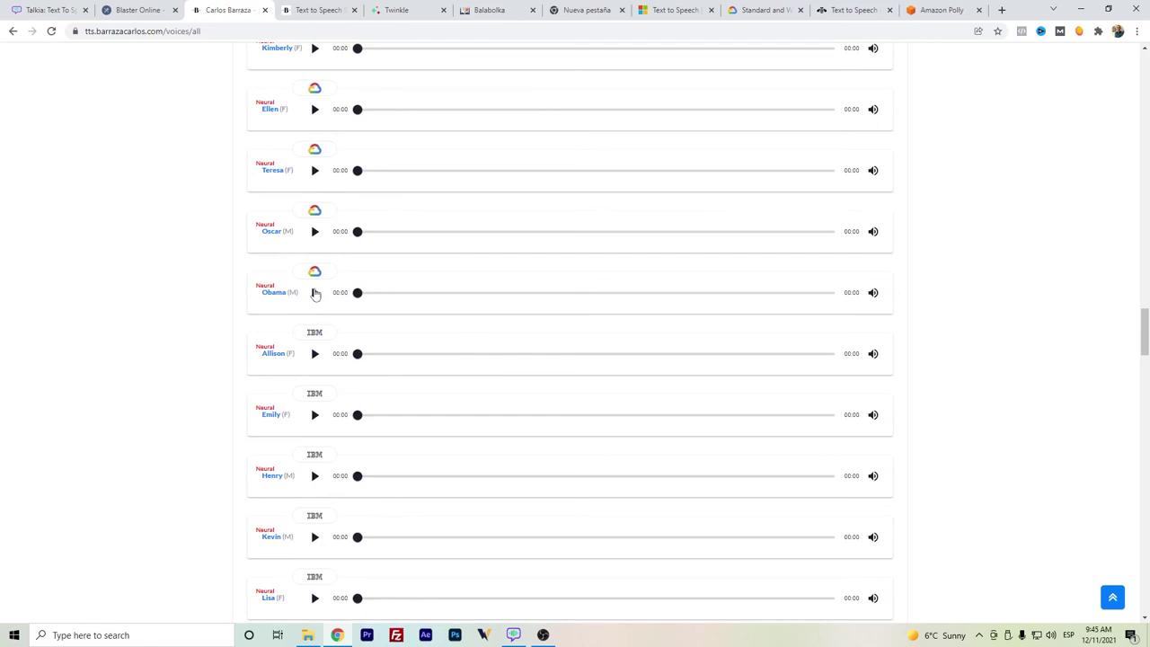
Play and pause short samples of the Obama, Henry and Azure Neural Aria (F) voices.
left_click(314, 293)
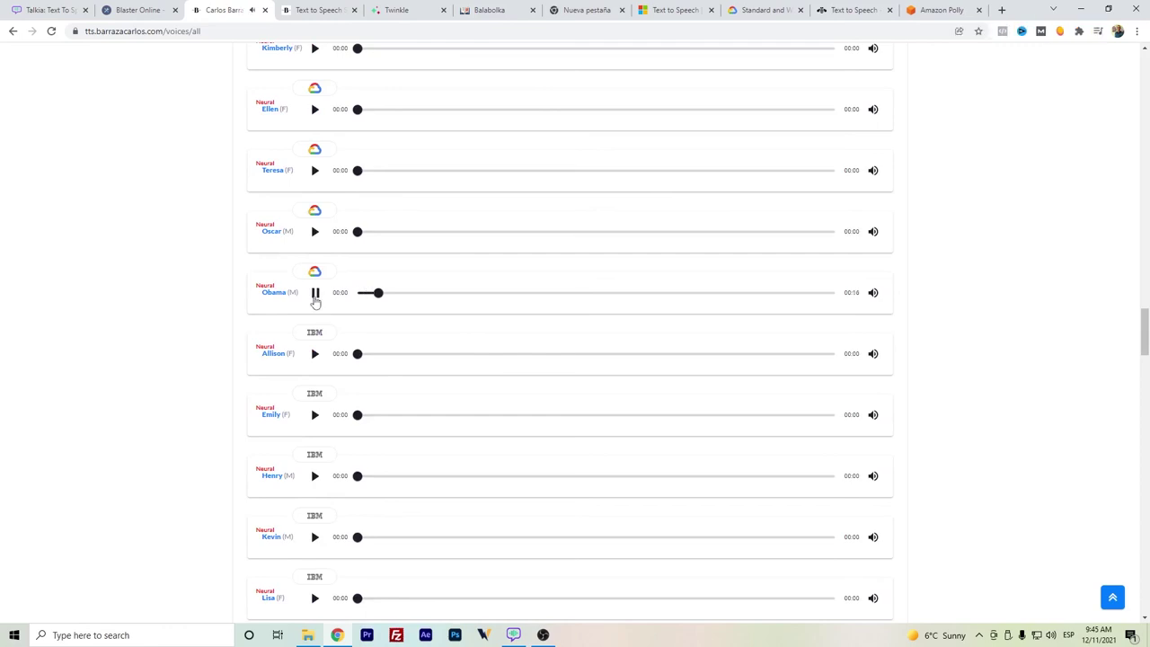
scroll(314, 302, "down", 1)
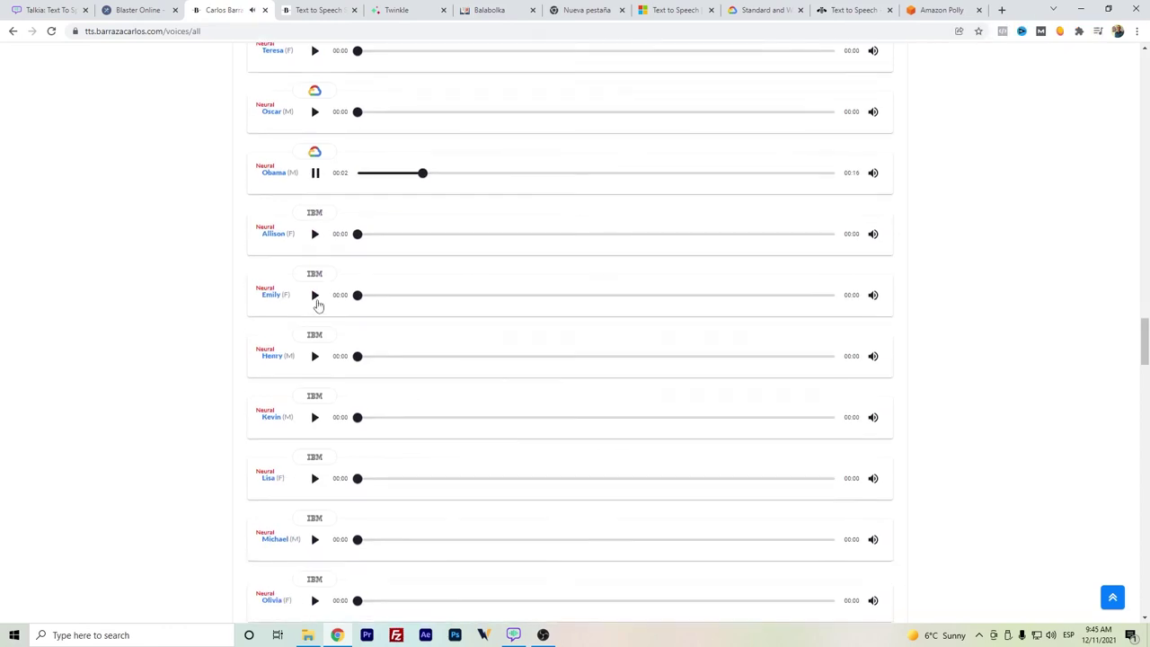
left_click(315, 175)
left_click(314, 357)
scroll(315, 363, "down", 3)
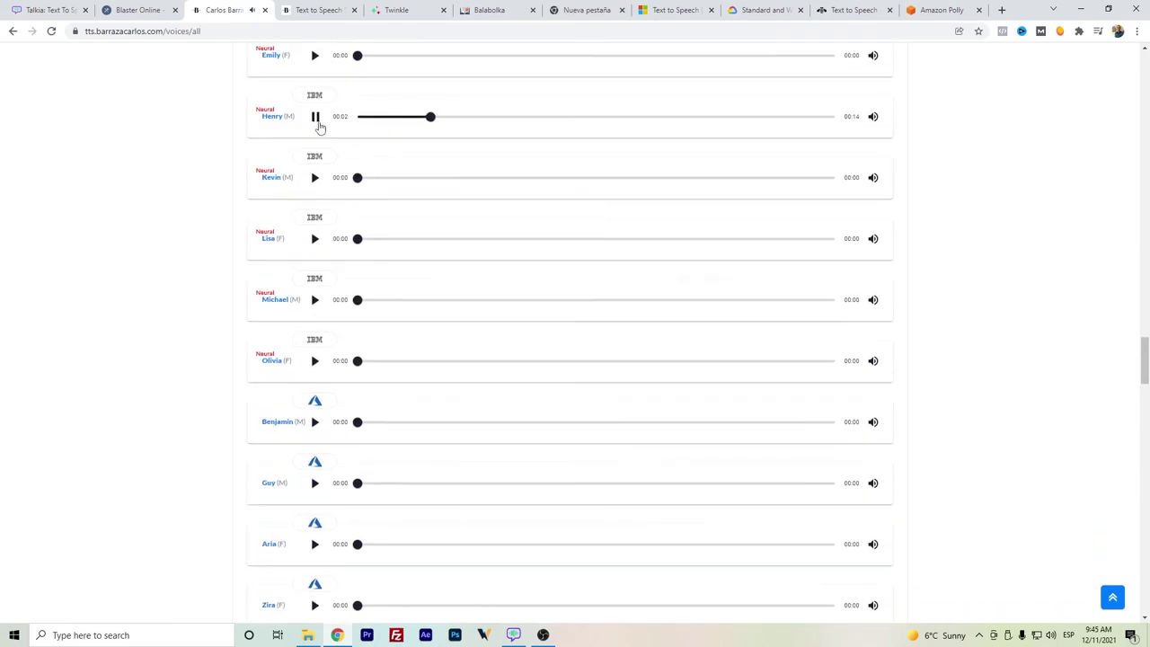
left_click(316, 121)
scroll(315, 360, "down", 2)
scroll(311, 374, "down", 3)
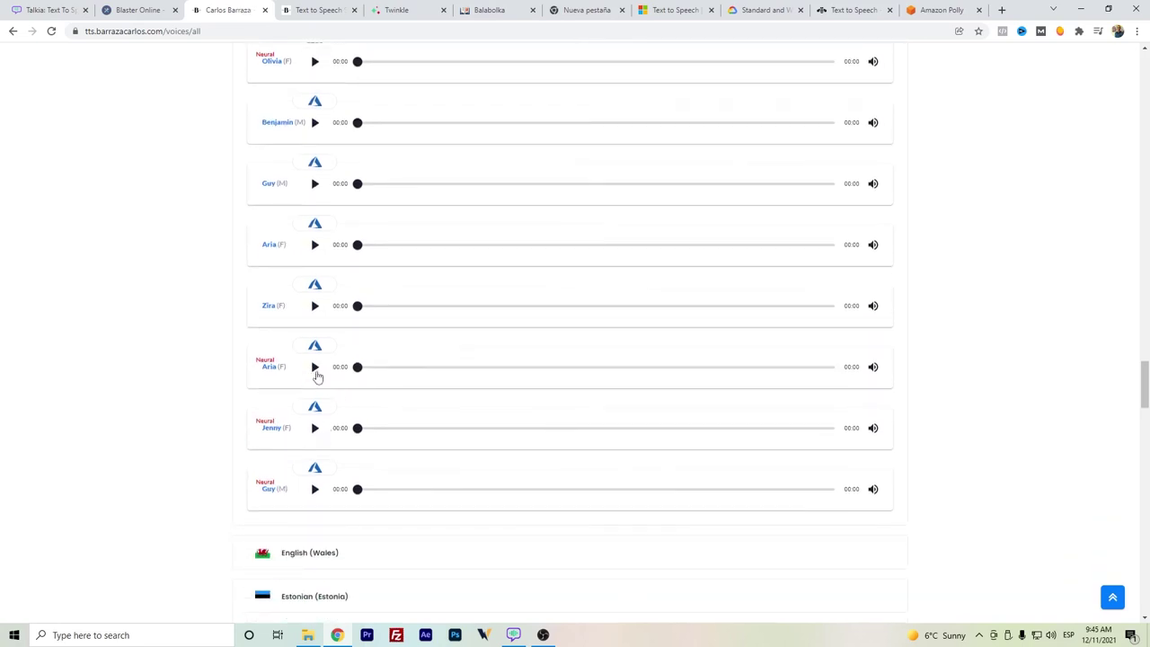
left_click(316, 374)
left_click(317, 373)
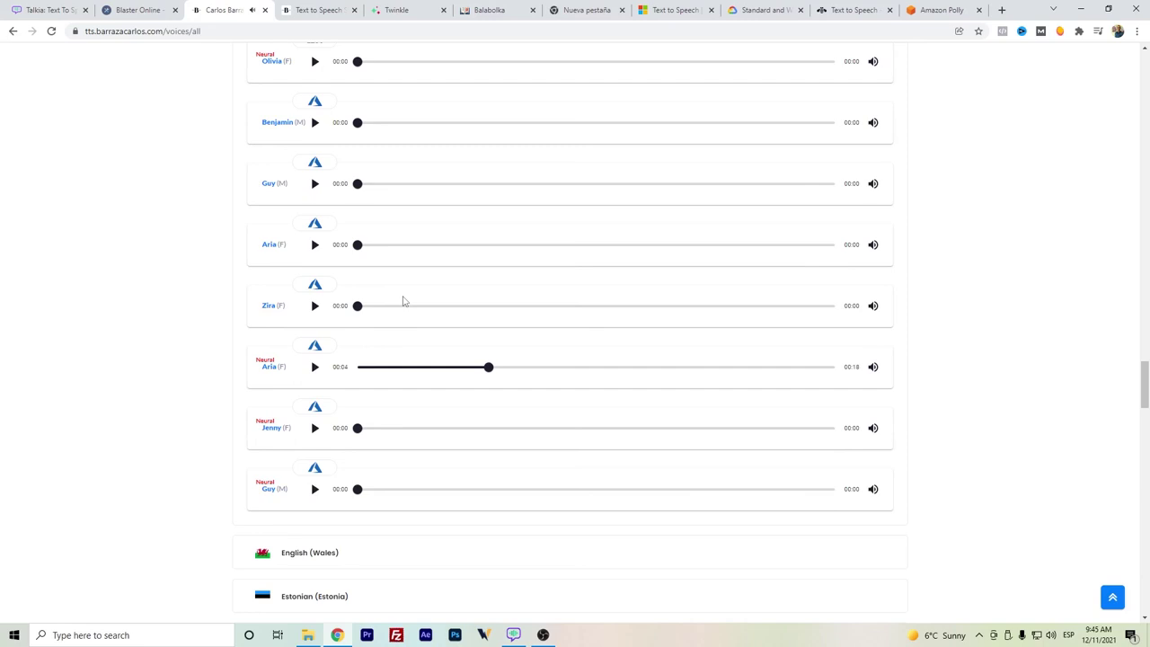
scroll(403, 301, "down", 4)
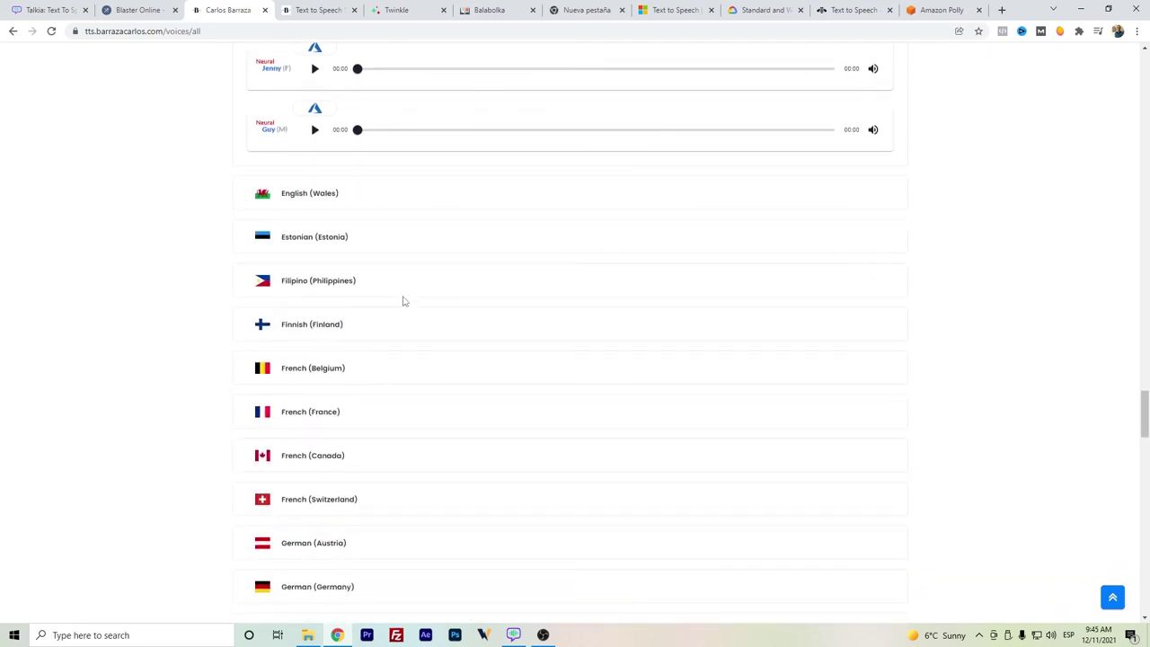
scroll(233, 175, "up", 4)
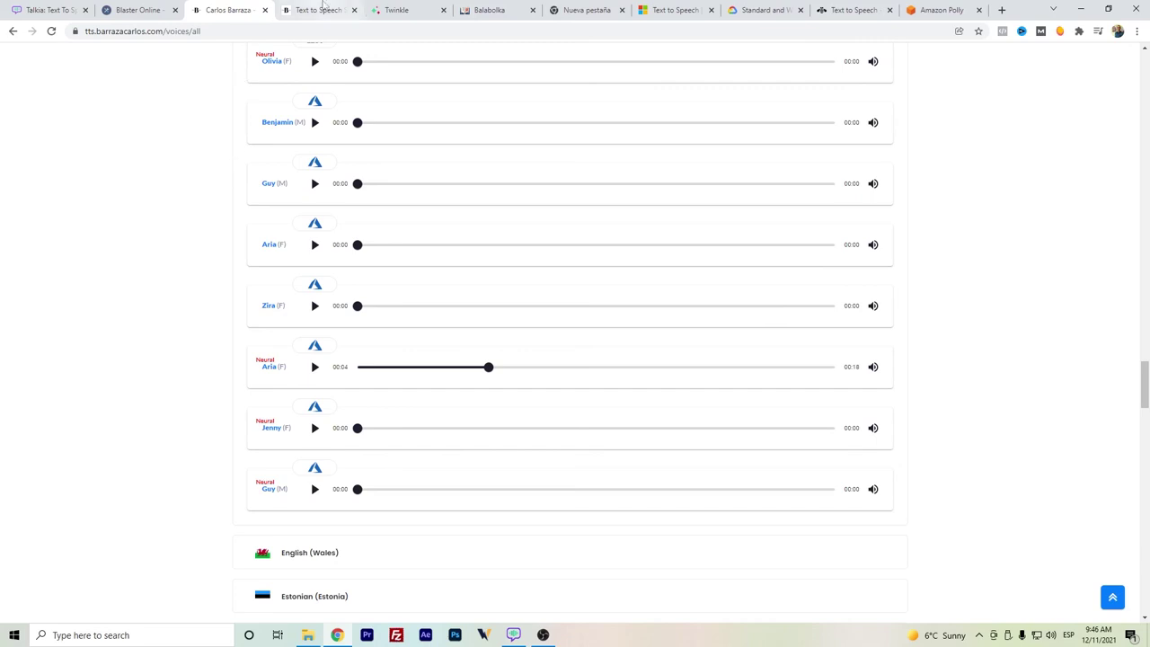
In Twinkle, visit the Home, Music Tracks and Sound Effects pages, ending on Text to Speech.
left_click(392, 9)
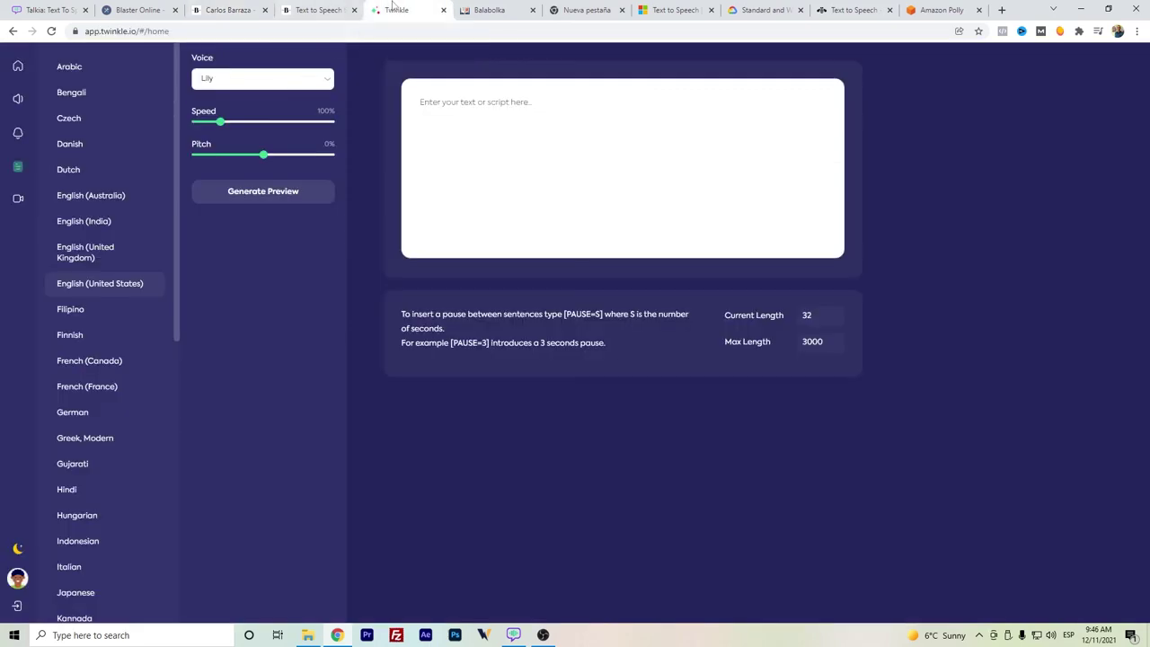
left_click(17, 66)
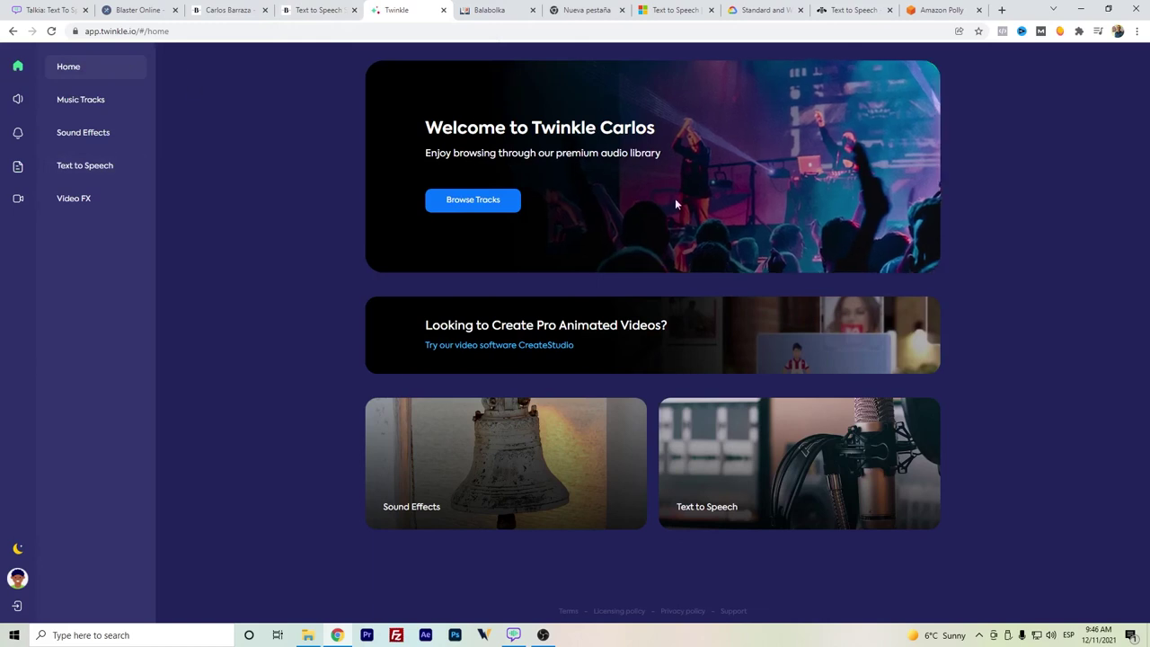
left_click(121, 106)
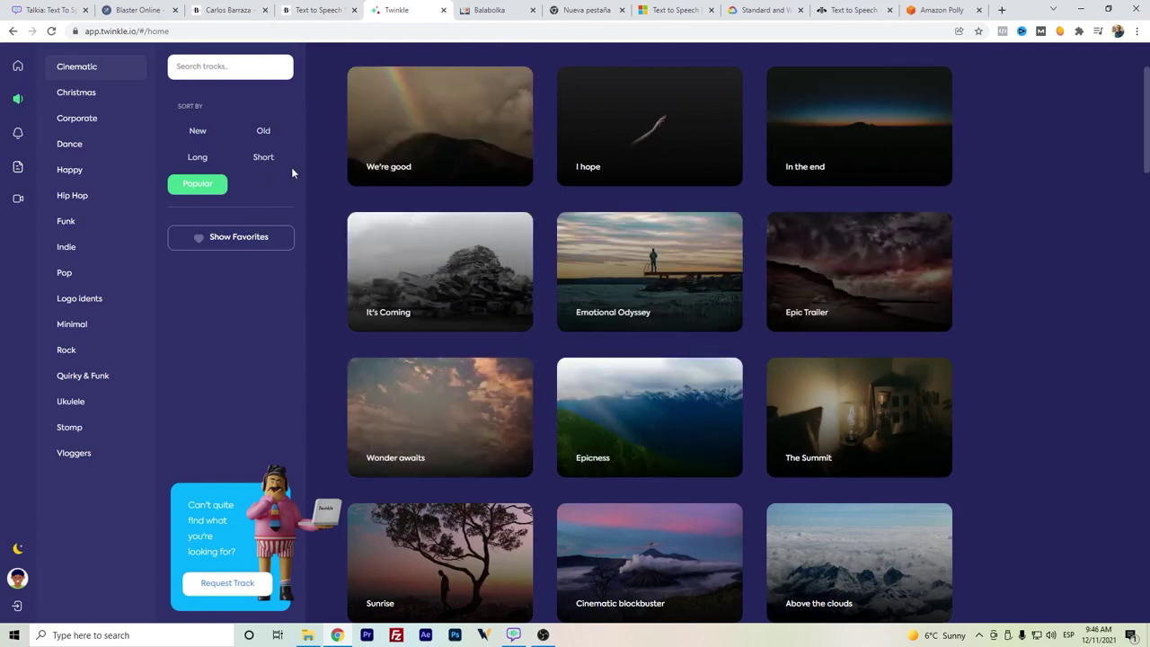
left_click(18, 132)
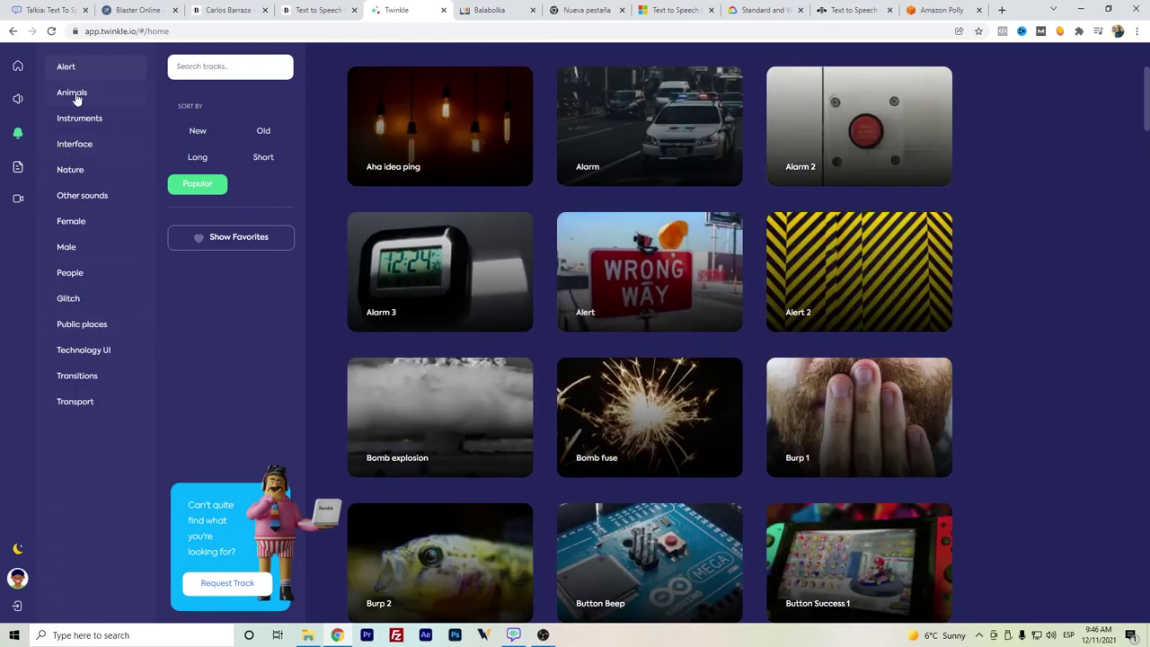
left_click(18, 167)
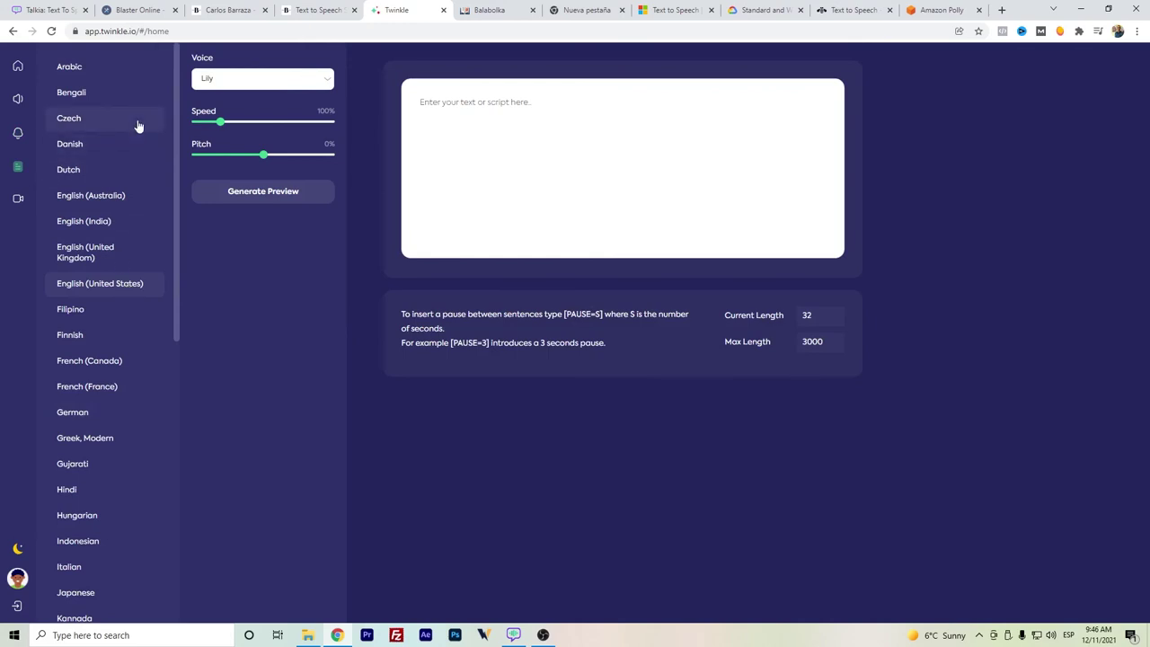
Set Twinkle's voice language to English (United States) and choose the Donald voice.
left_click(113, 361)
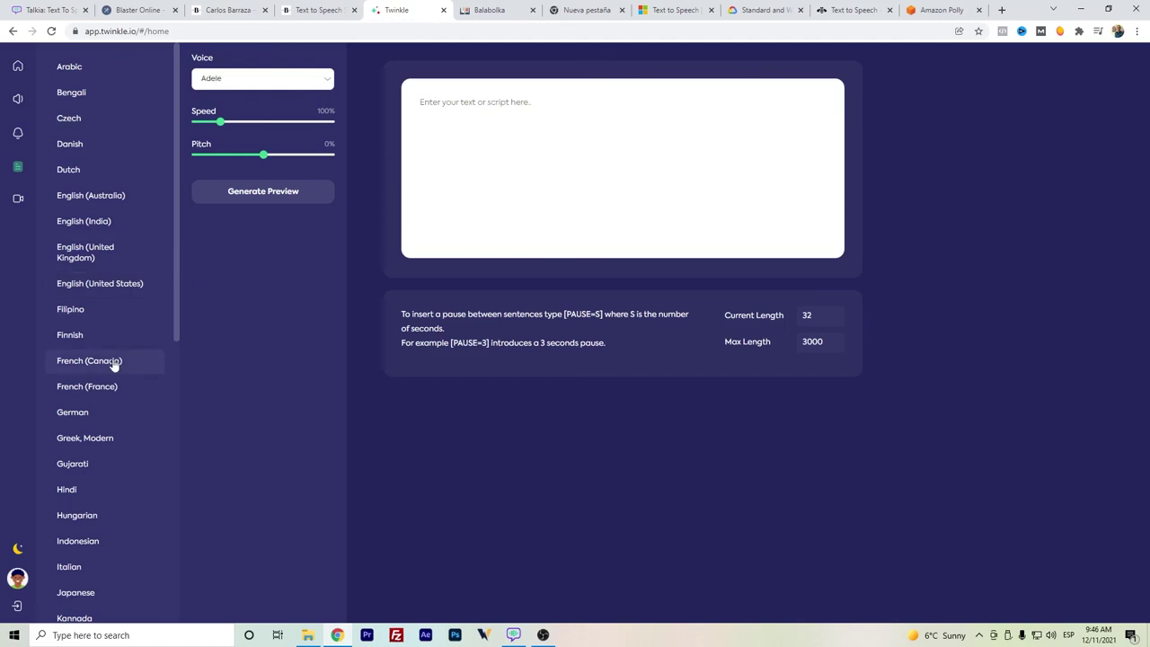
left_click(125, 285)
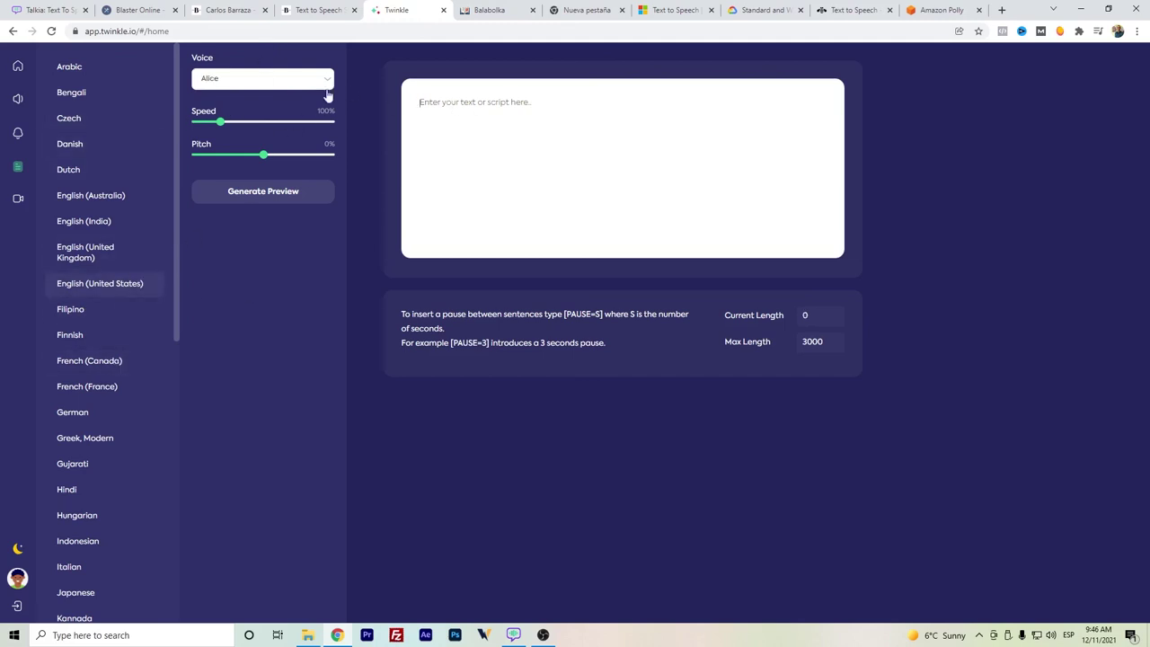
left_click(295, 80)
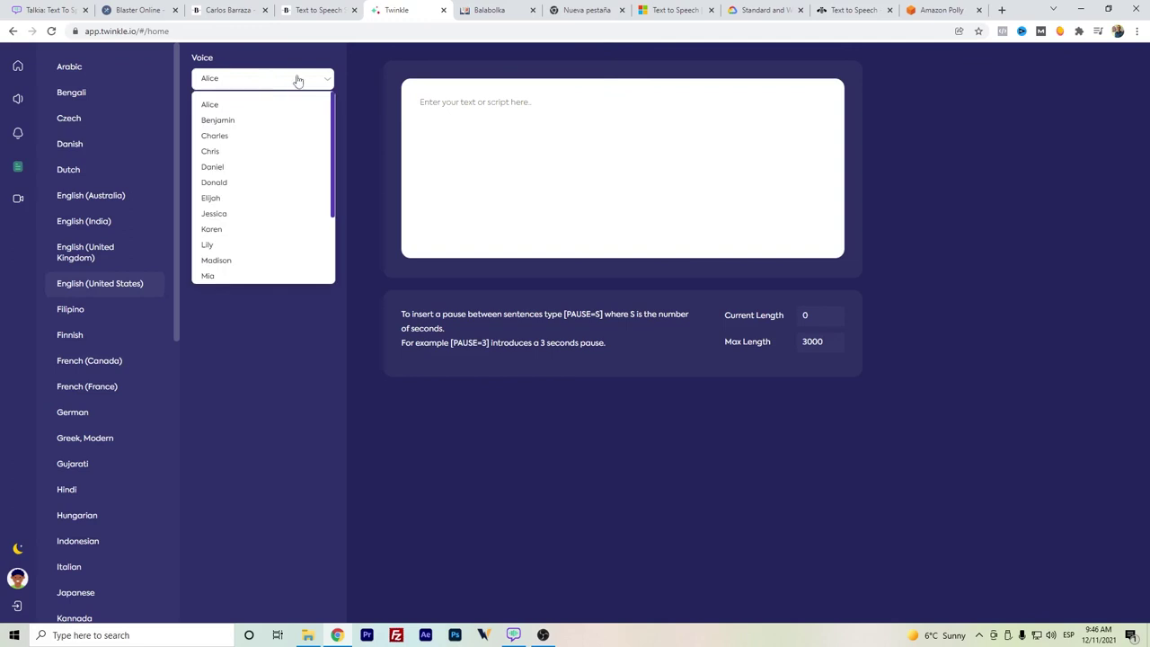
left_click(266, 185)
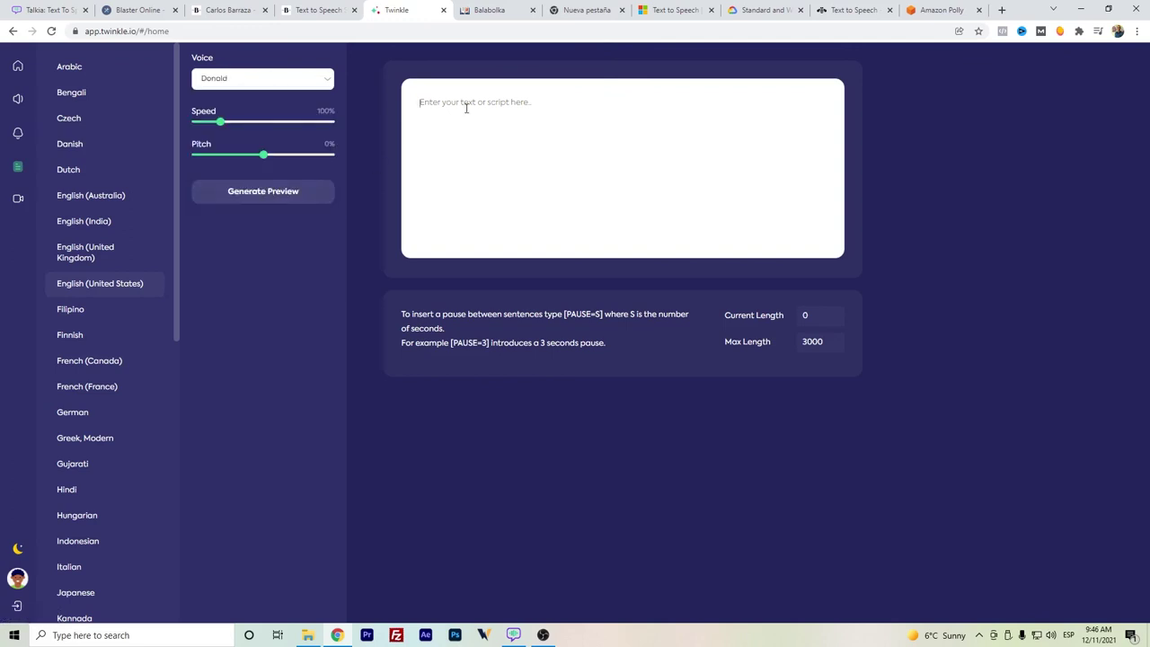
Type a short greeting, generate an audio preview, then go to the Balabolka page.
type("Hello, I am Donald. I am from the United States.")
left_click(294, 190)
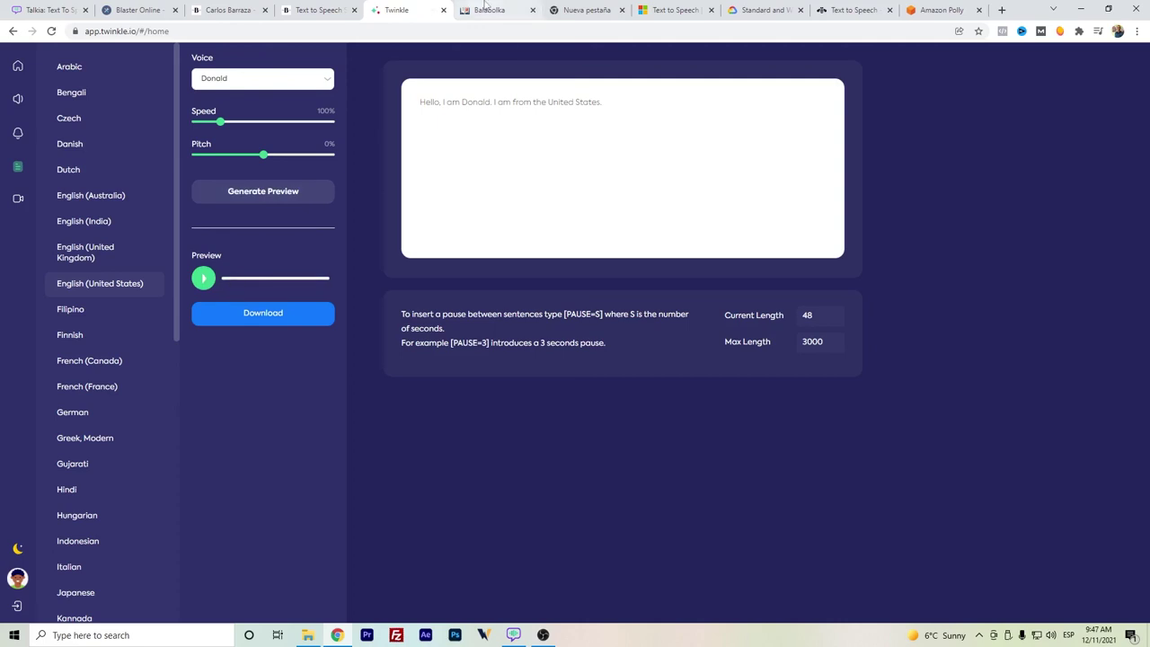
left_click(490, 10)
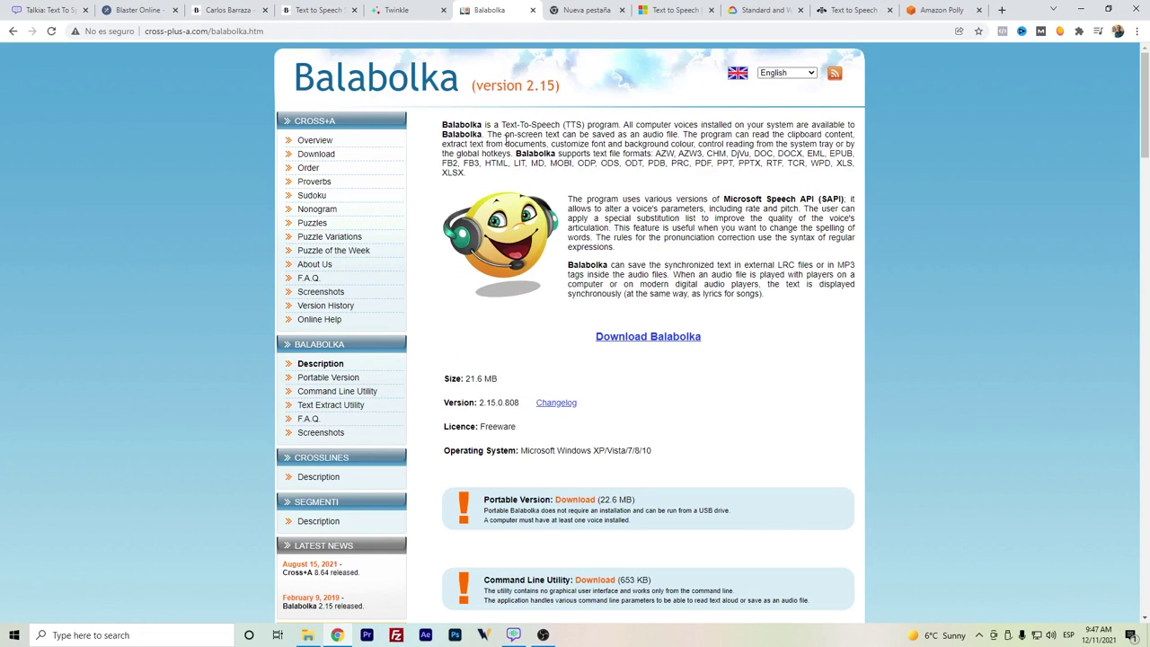
Glance over the Balabolka download page, then return to the Barraza voice samples list.
scroll(558, 180, "down", 1)
scroll(556, 181, "up", 1)
left_click(238, 9)
Load the Barraza TTS home page, then go back to the Balabolka 2.15 download page.
scroll(104, 167, "up", 20)
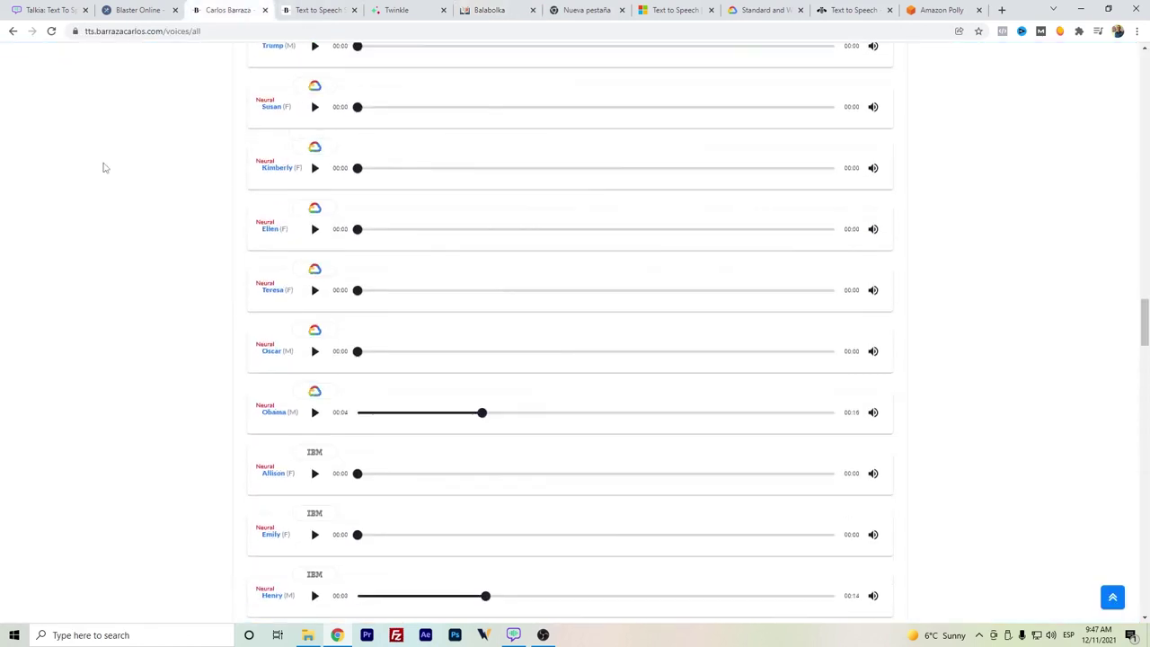
scroll(104, 167, "up", 20)
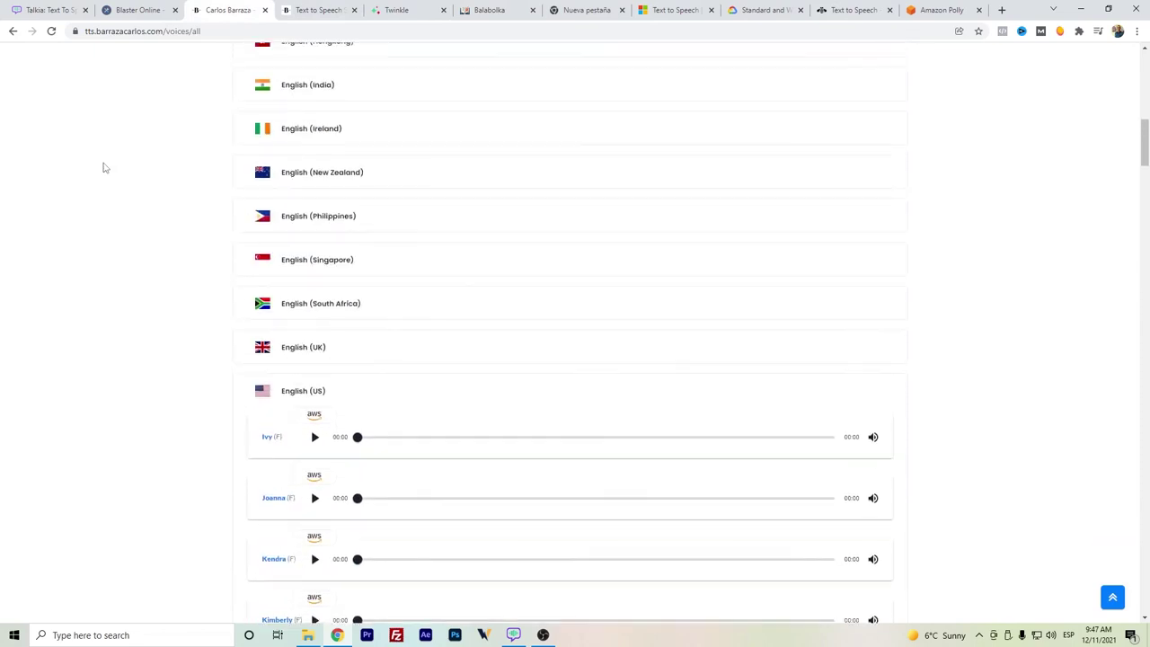
left_click(345, 97)
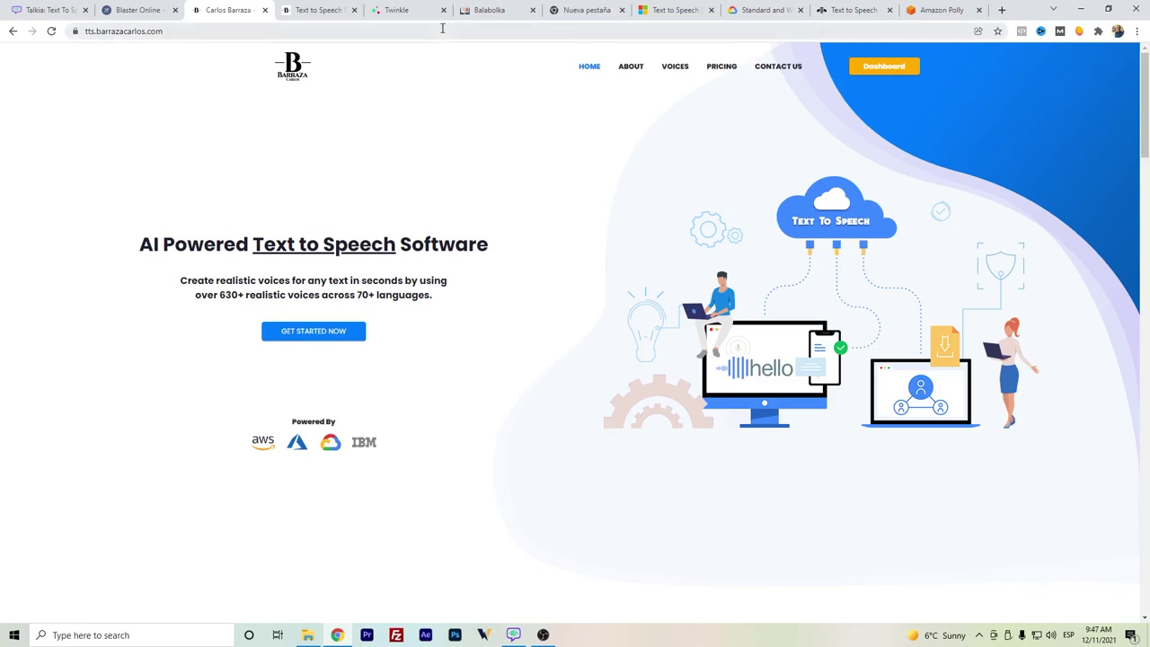
left_click(467, 11)
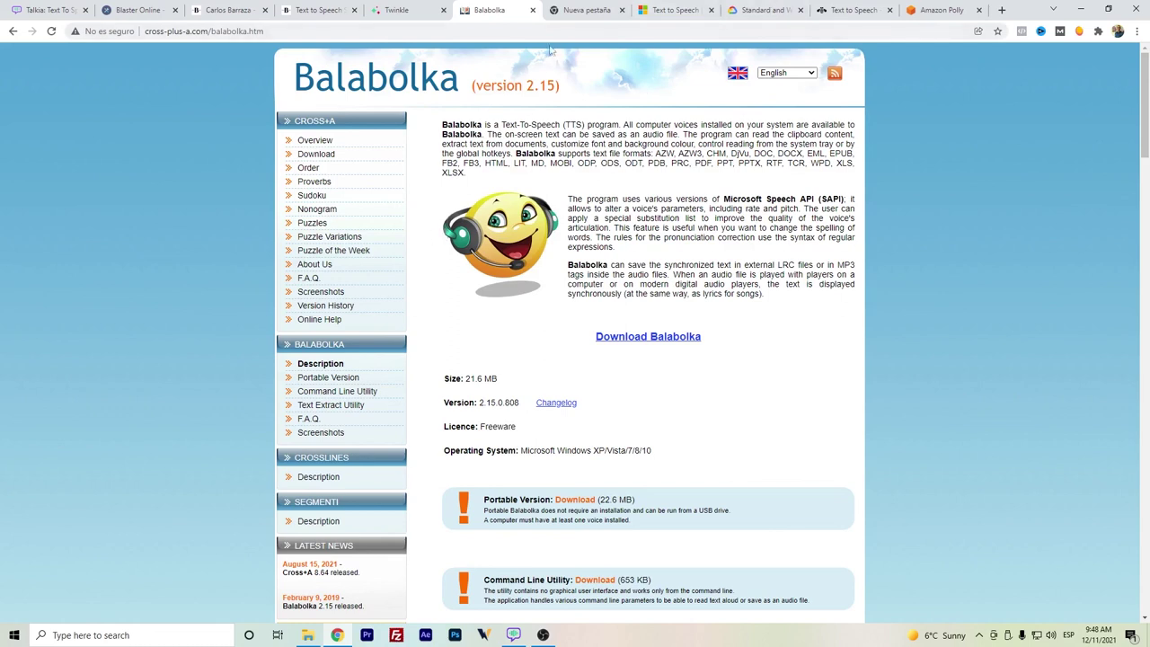
Bring up Azure's Text to speech product overview page.
left_click(674, 9)
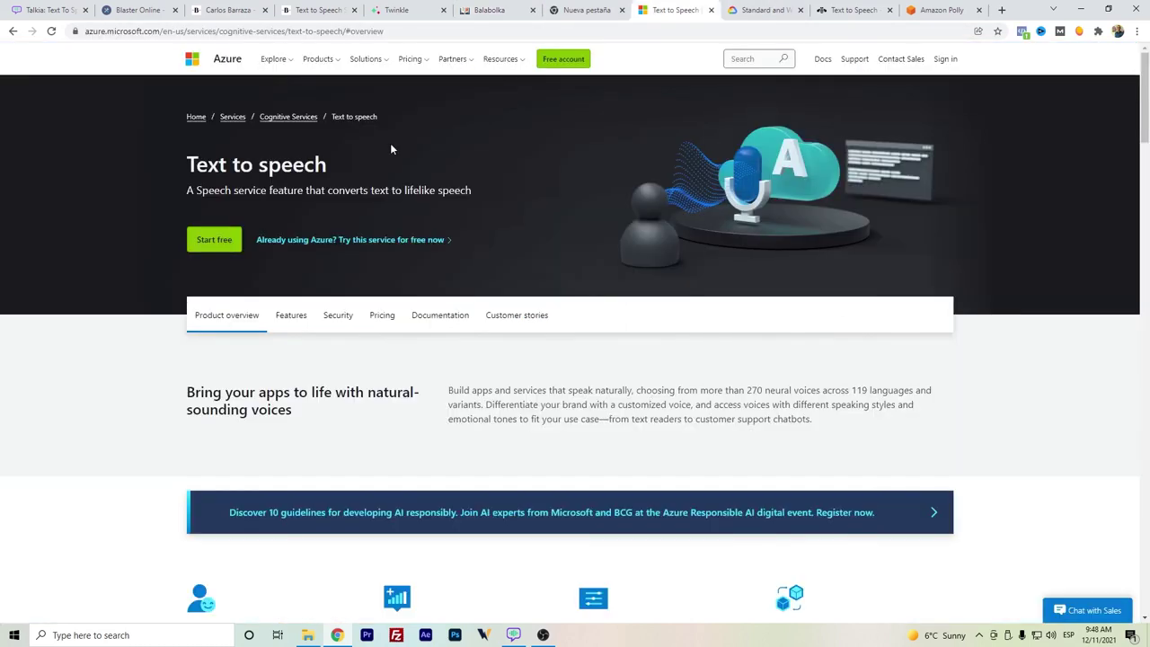